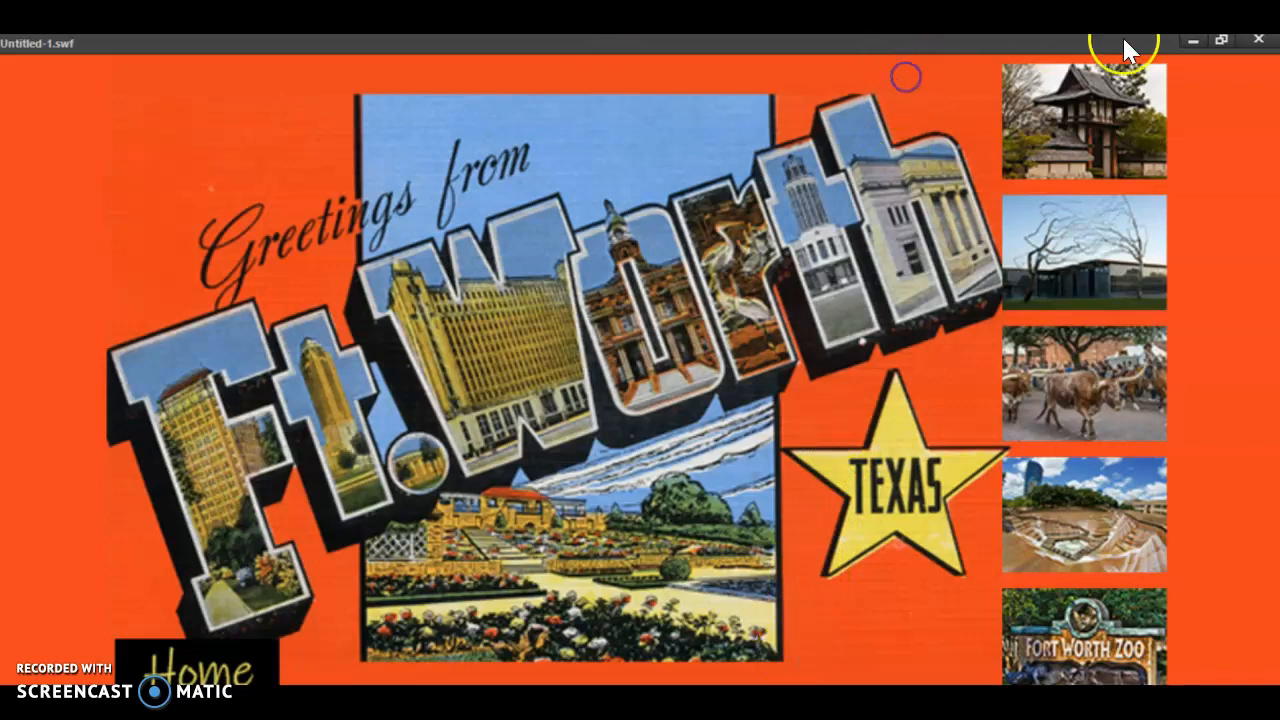
- Restore the Untitled-1.swf preview window from full screen, move it to the screen's upper corner and enlarge it
click(1219, 40)
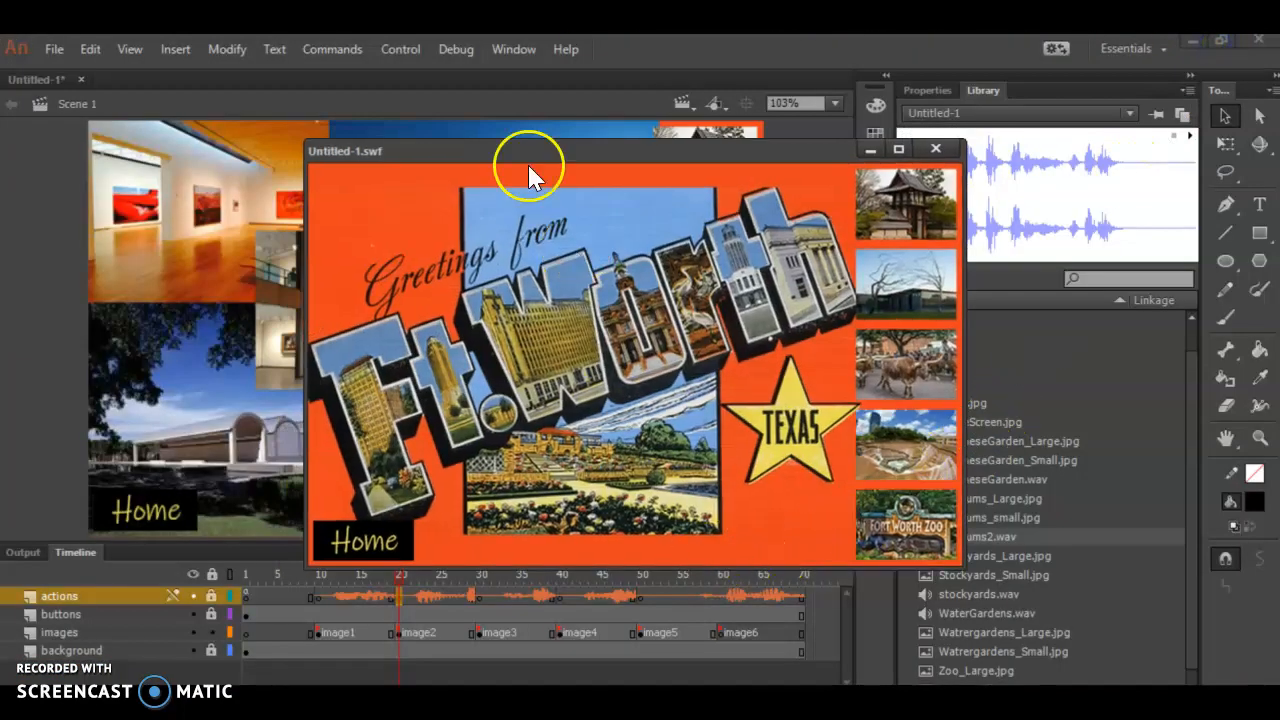
drag(479, 158, 177, 55)
drag(662, 461, 1260, 678)
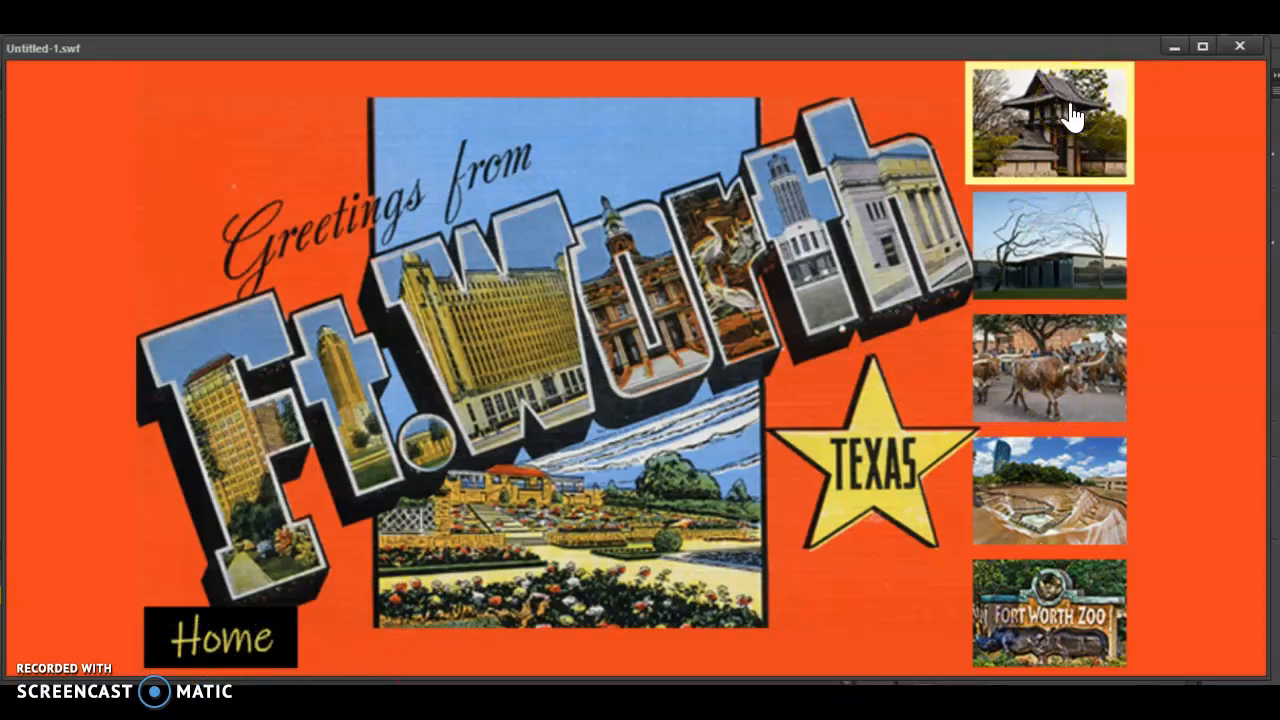
- Test the Japanese garden, museums, stockyards, water gardens and zoo buttons, returning Home after each, and minimize the preview
click(1022, 131)
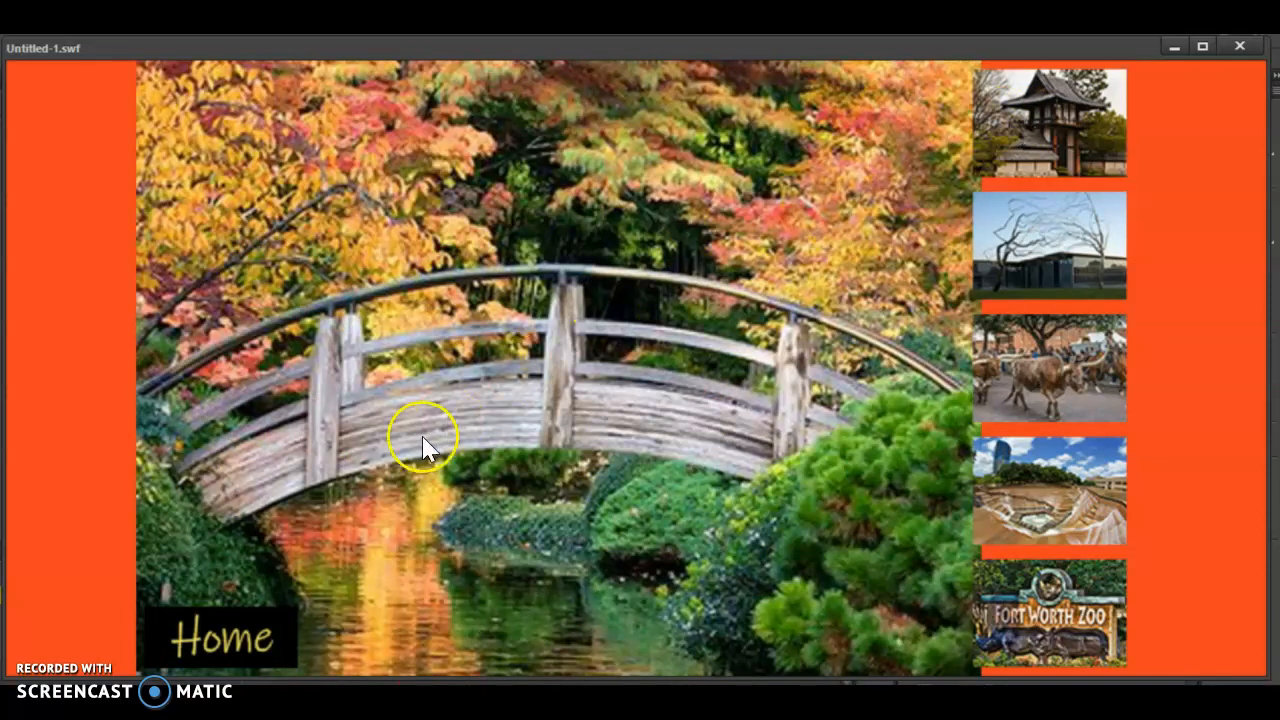
click(203, 625)
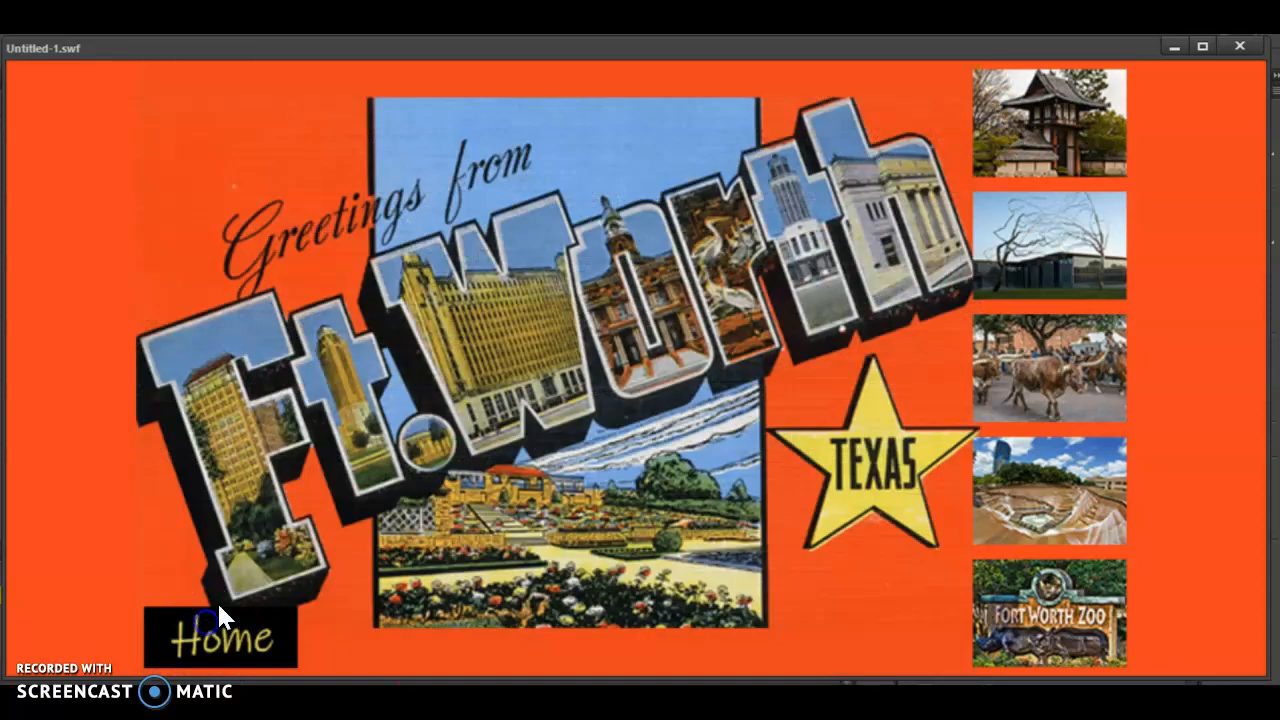
click(1060, 235)
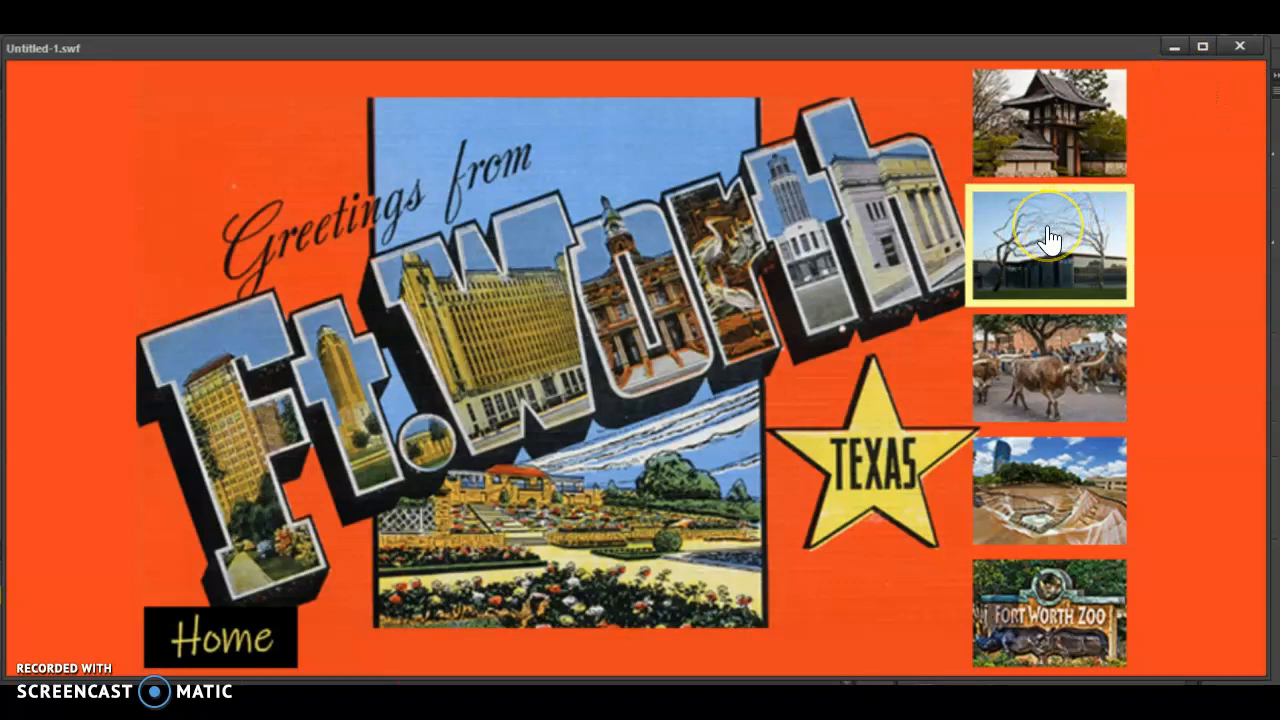
click(1047, 230)
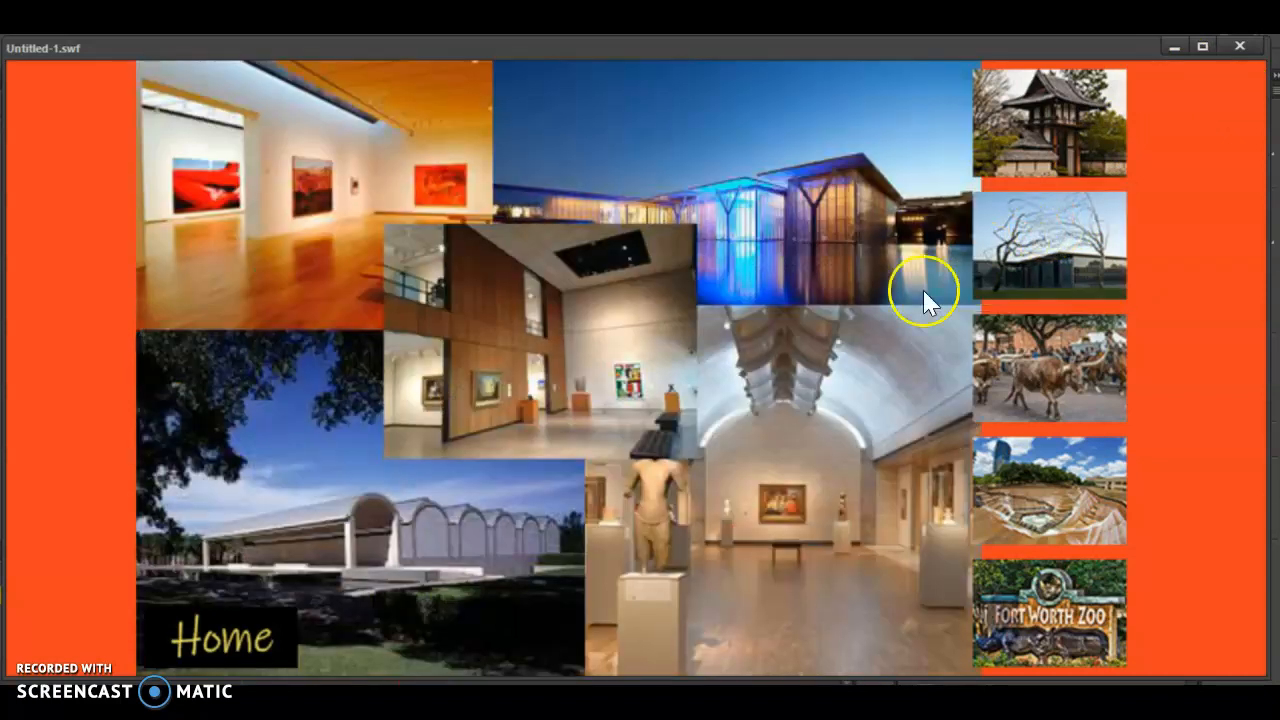
click(258, 646)
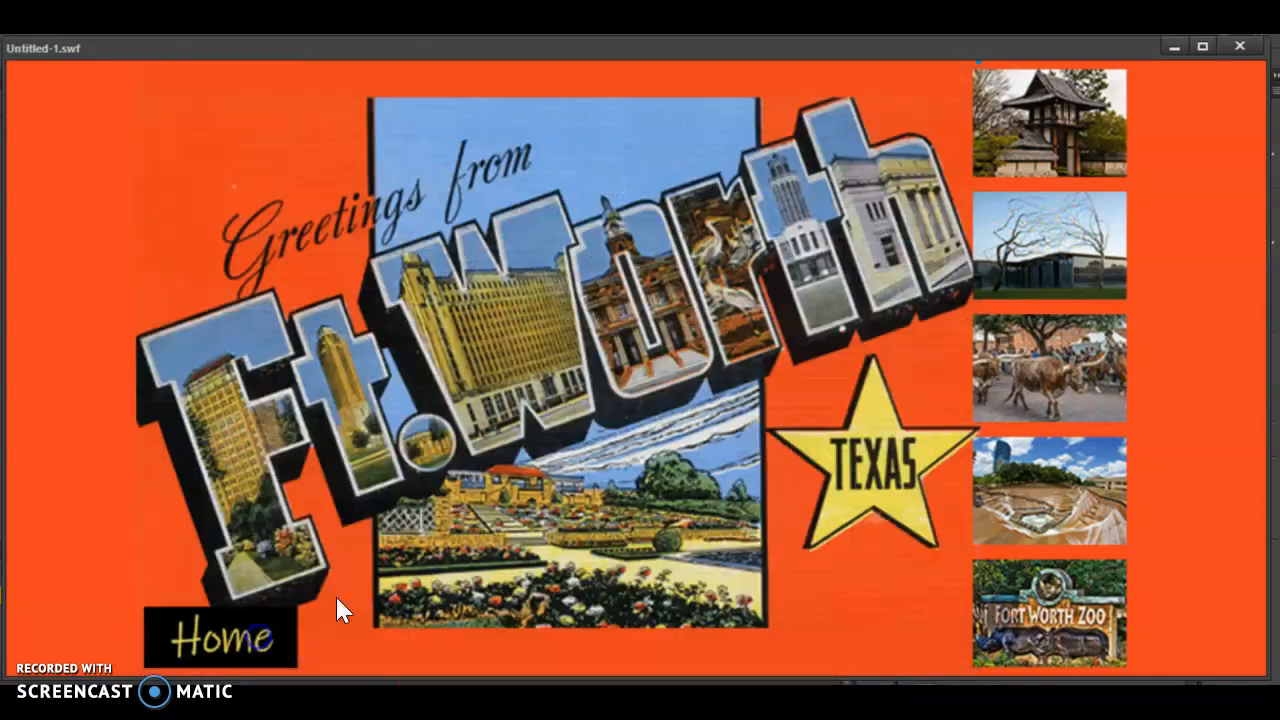
click(1089, 371)
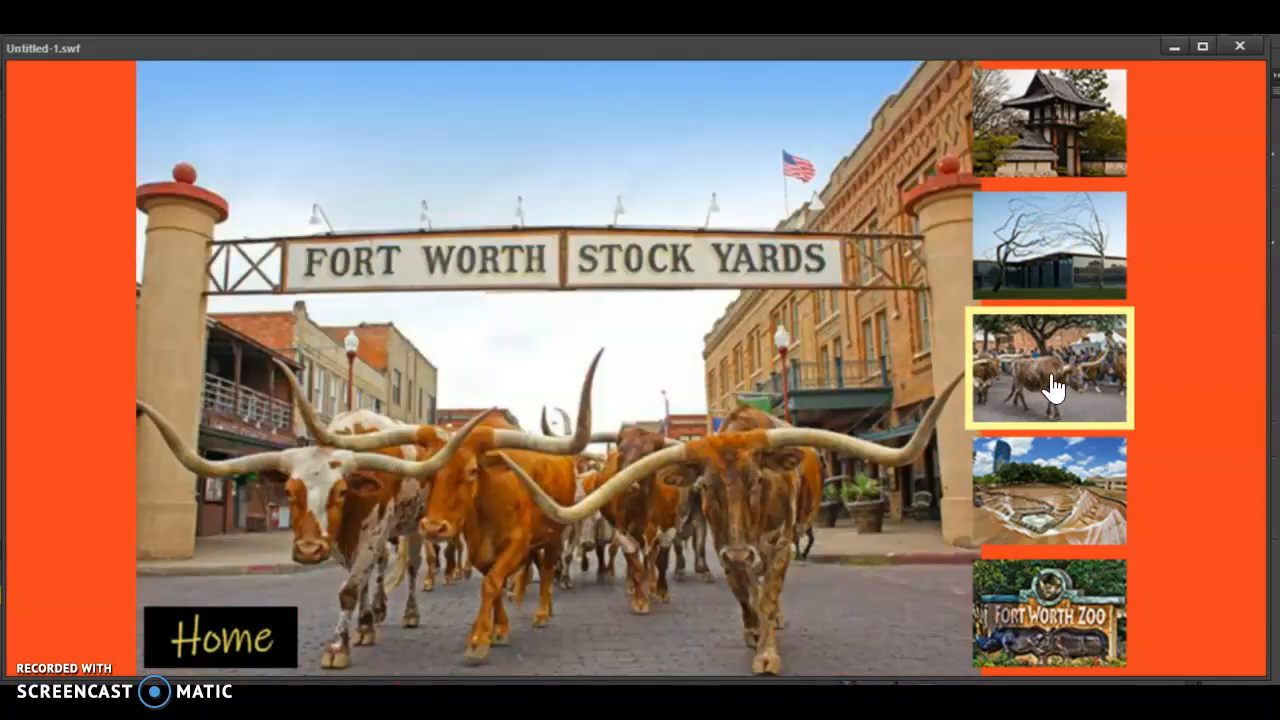
click(222, 645)
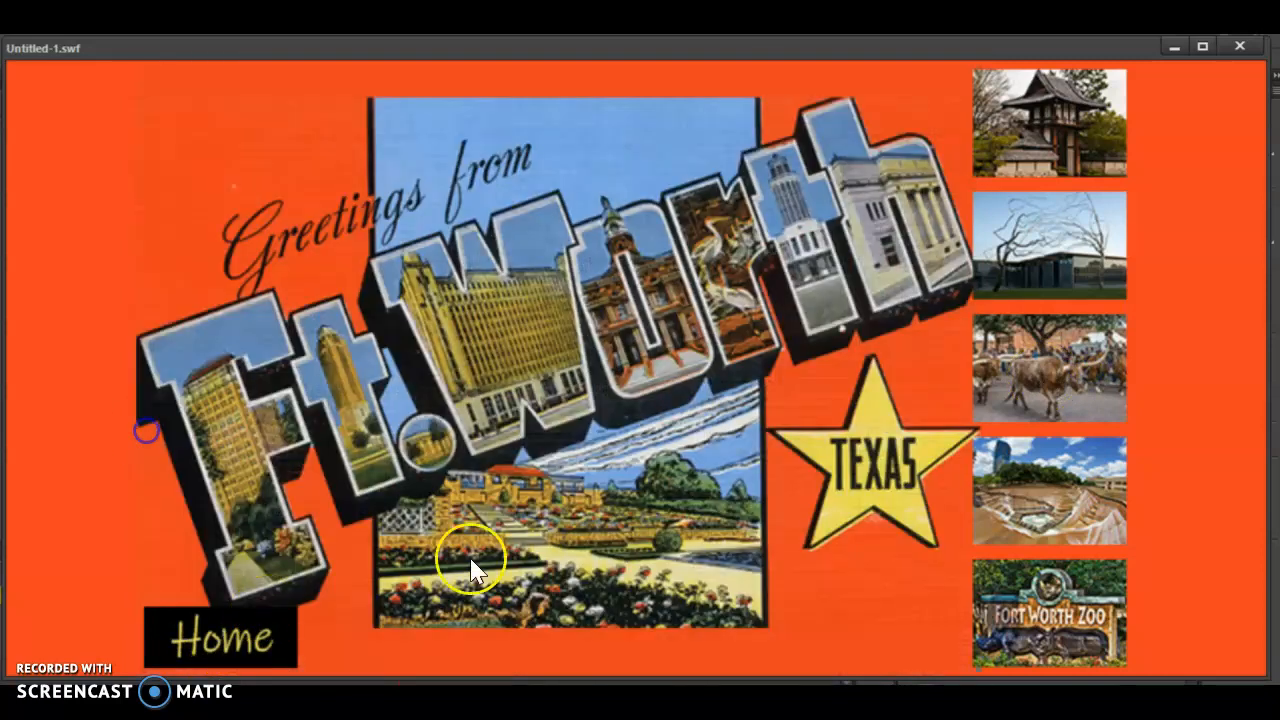
click(1012, 488)
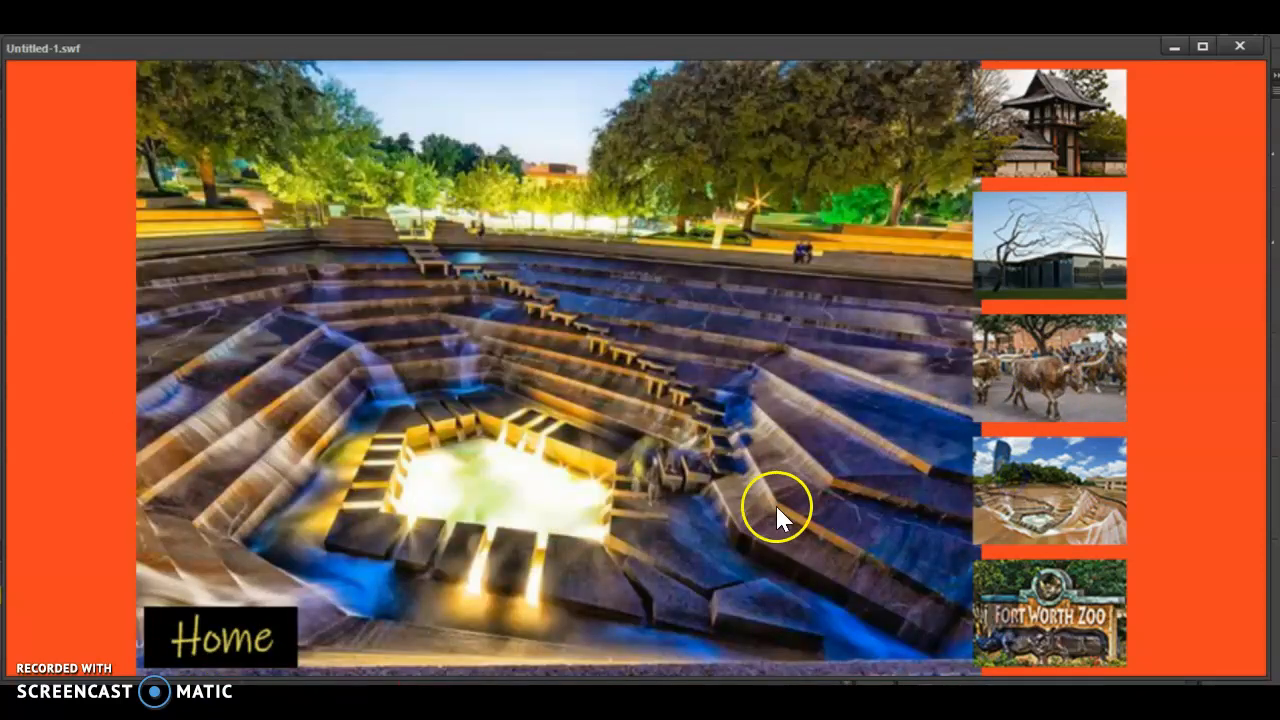
click(202, 640)
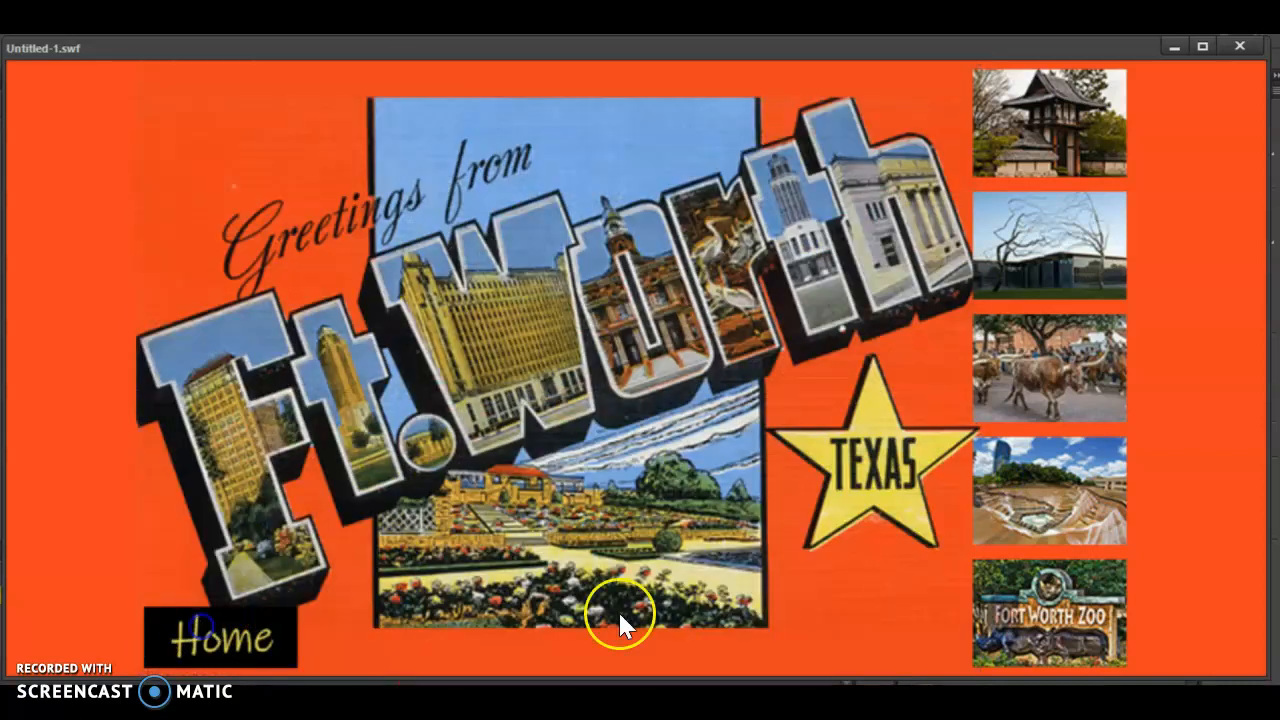
click(1050, 612)
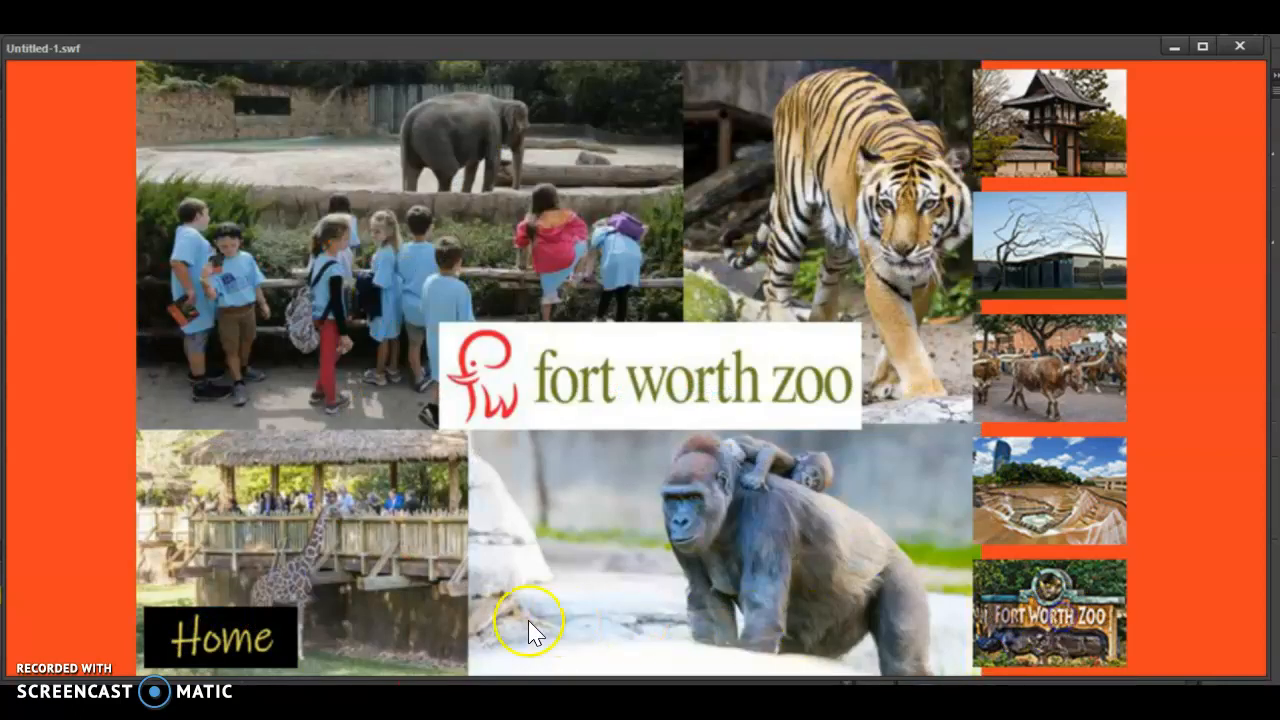
click(250, 660)
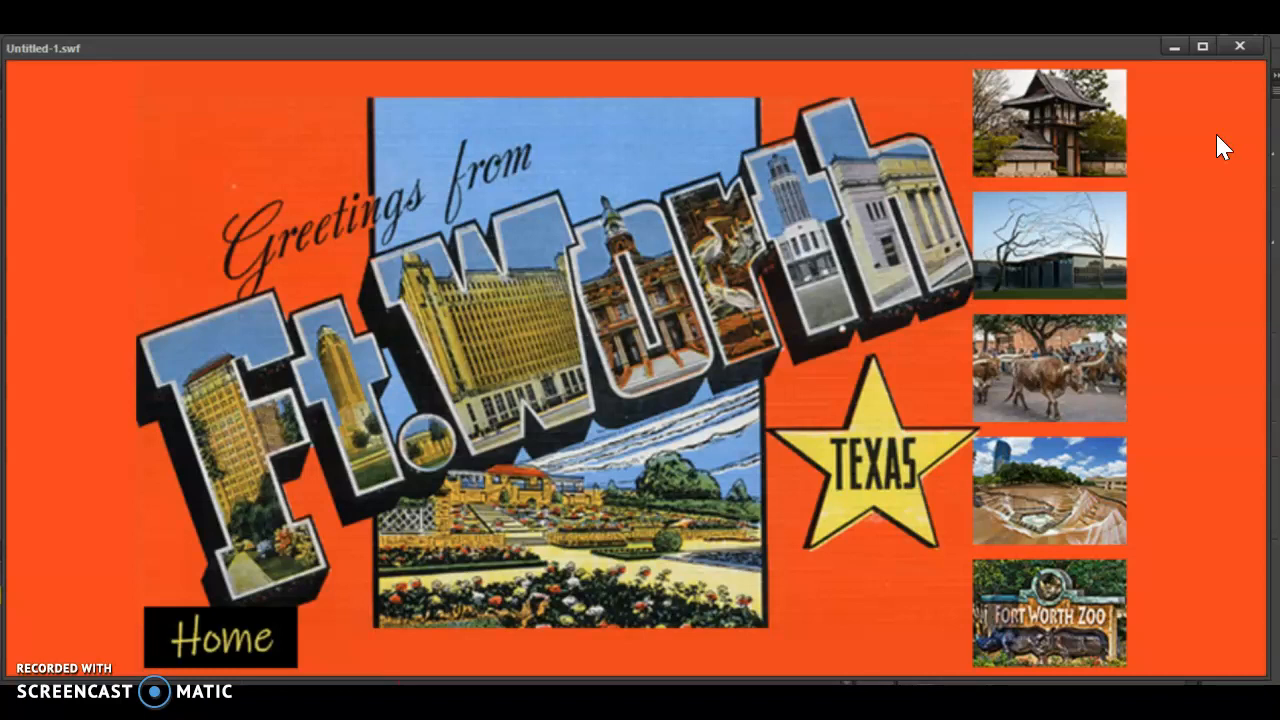
click(1172, 47)
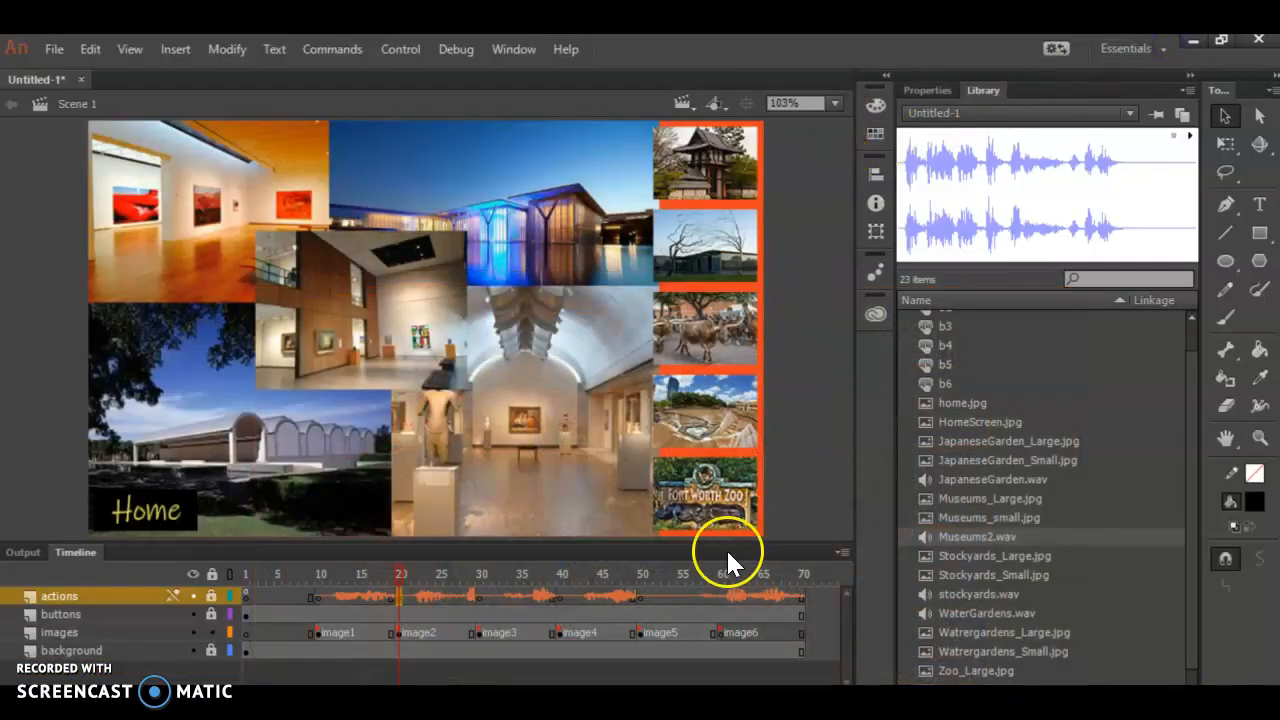
- Switch to File Explorer and open the Ready folder inside FortWorth
click(654, 700)
click(292, 192)
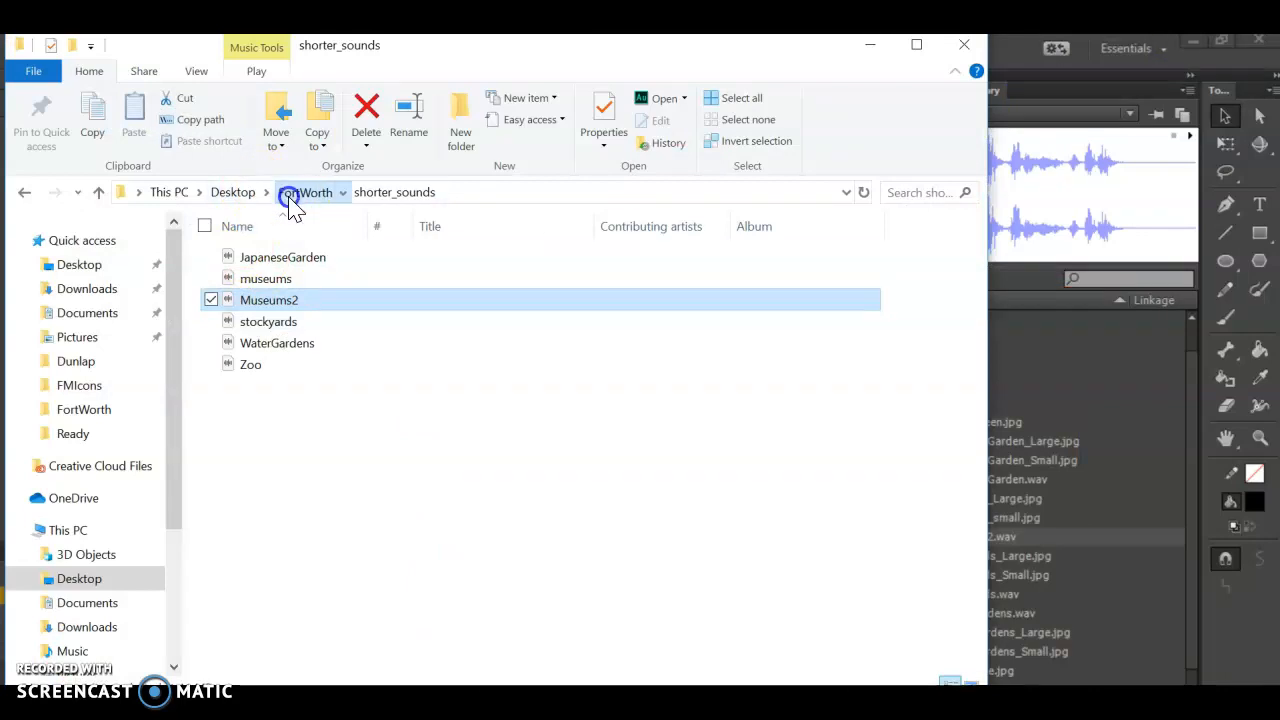
double_click(240, 268)
- View the large and small project images from JapaneseGarden_Large through Zoo_Small in Photos, and close the viewer
click(391, 265)
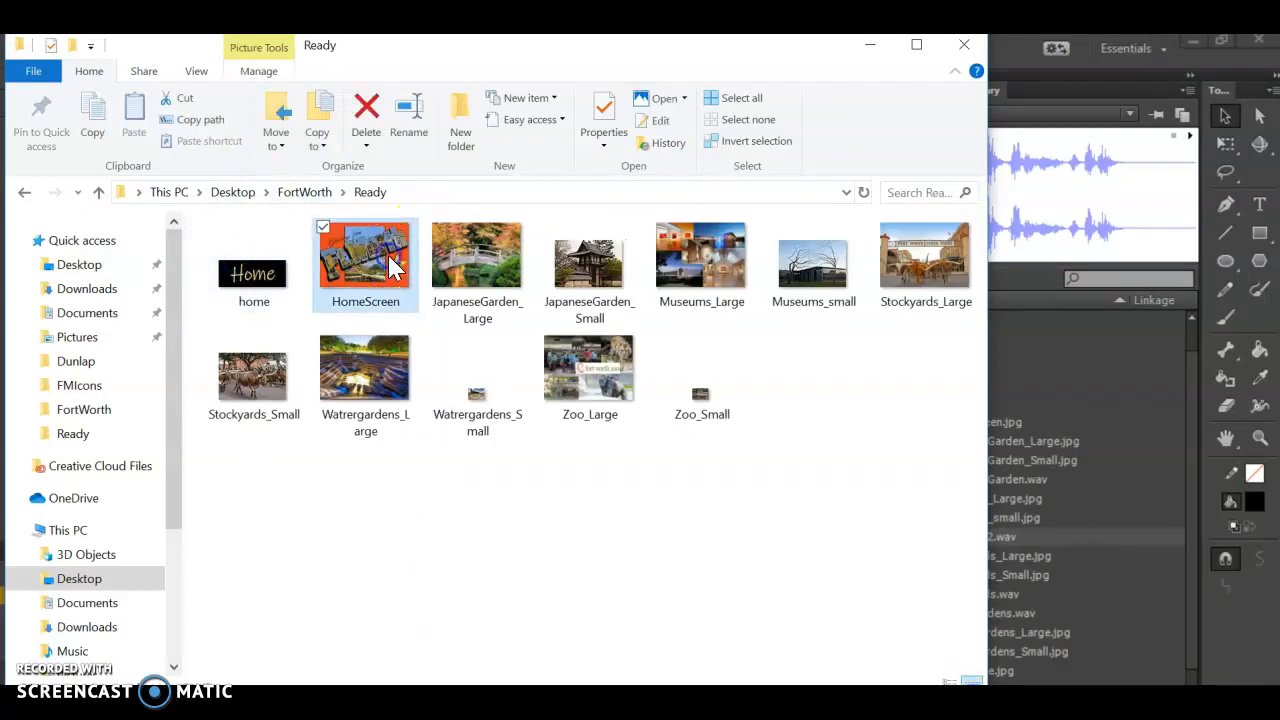
click(493, 268)
double_click(497, 275)
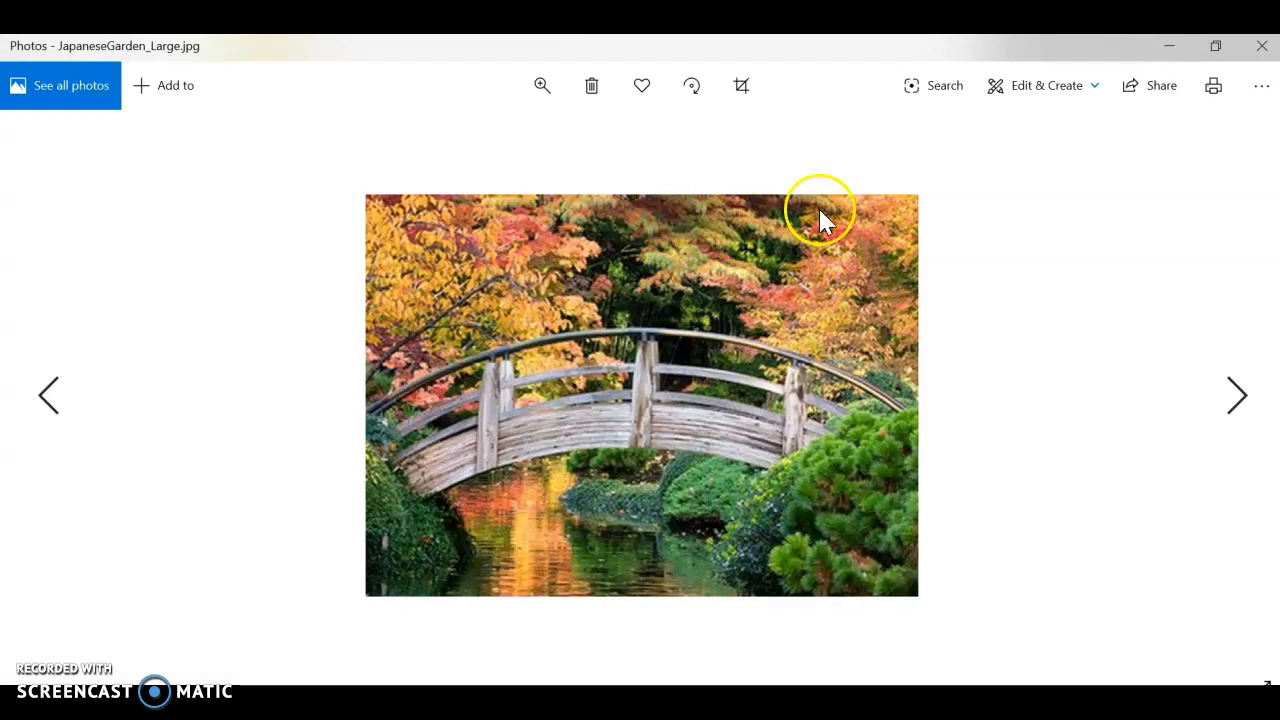
click(1237, 405)
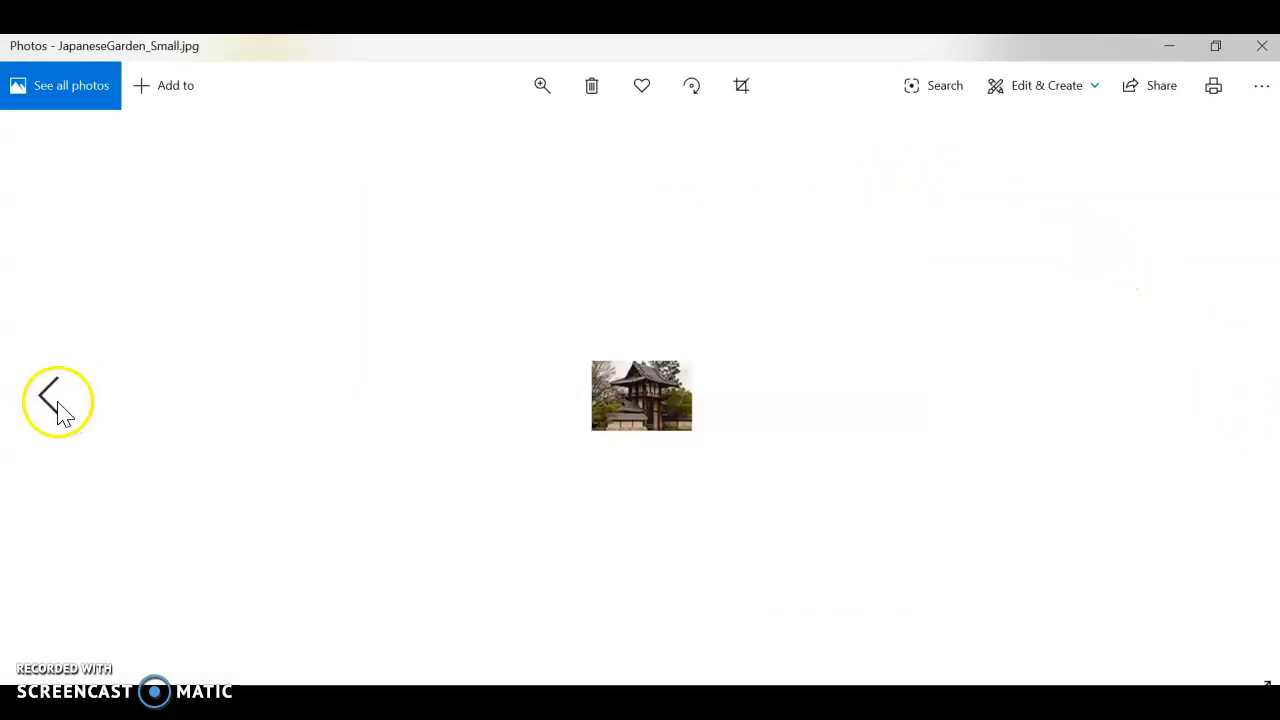
click(58, 402)
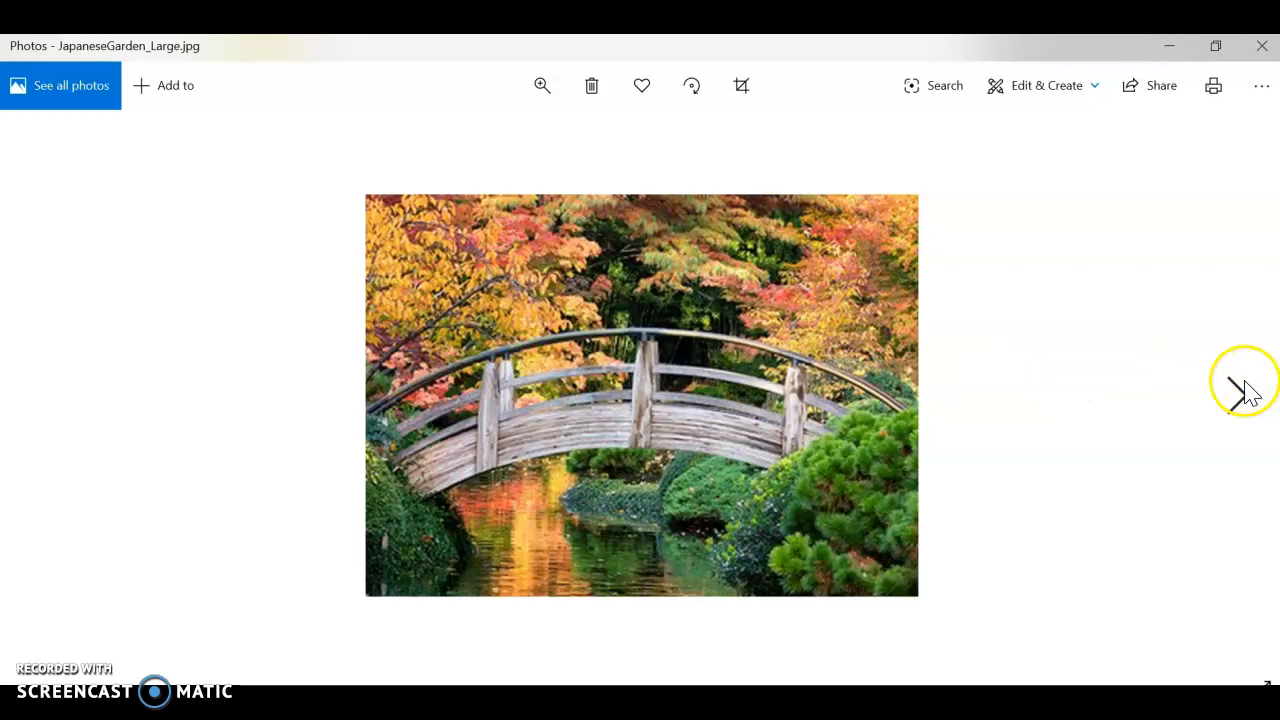
click(1238, 390)
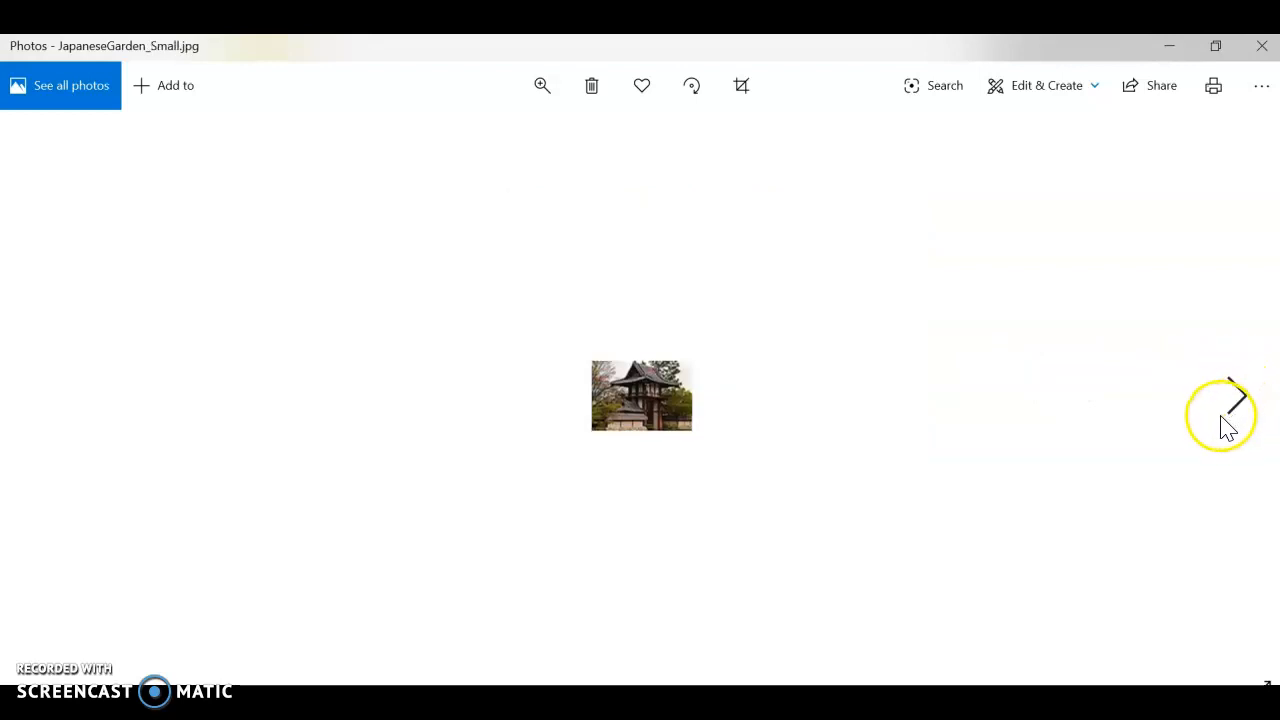
click(1235, 405)
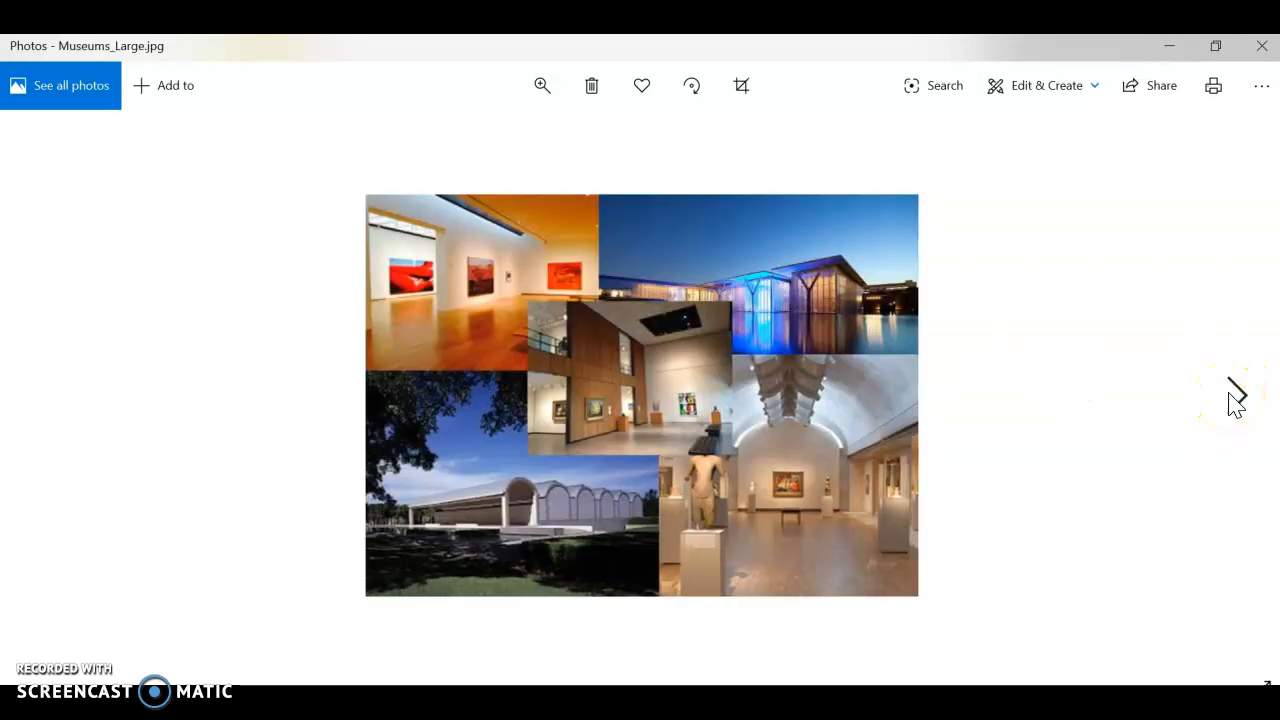
click(1240, 393)
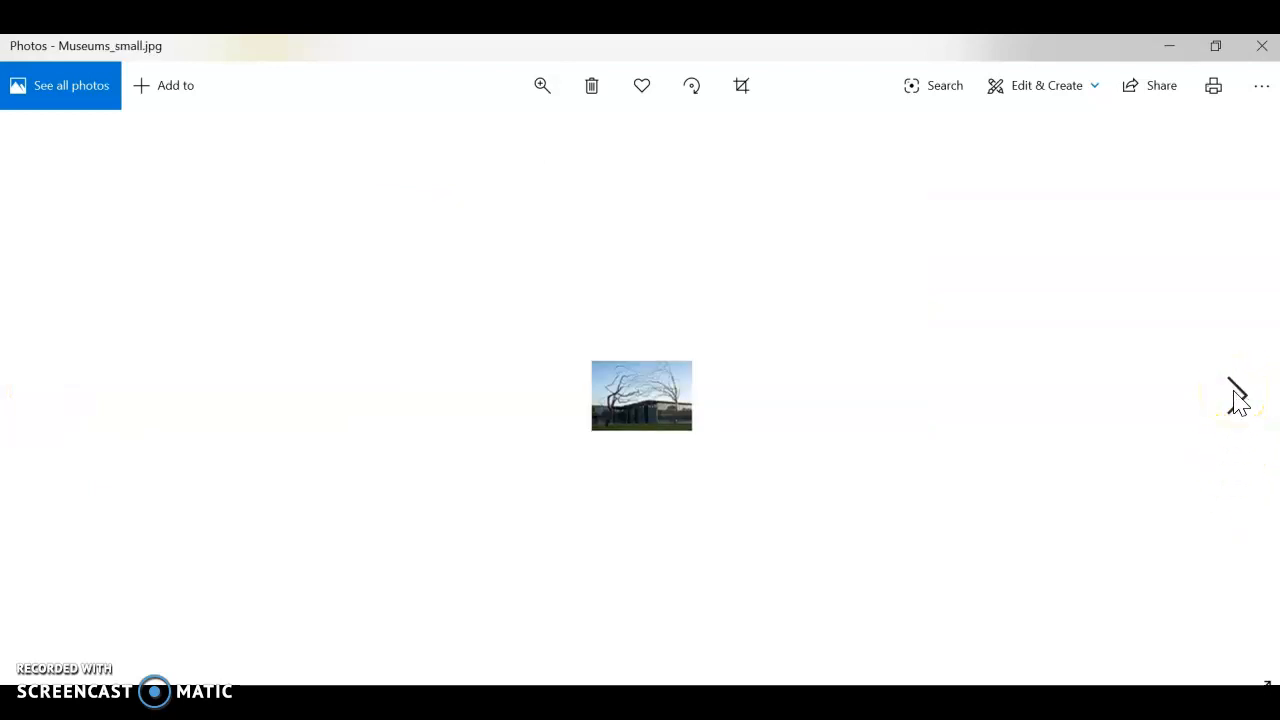
click(1238, 400)
click(1238, 400)
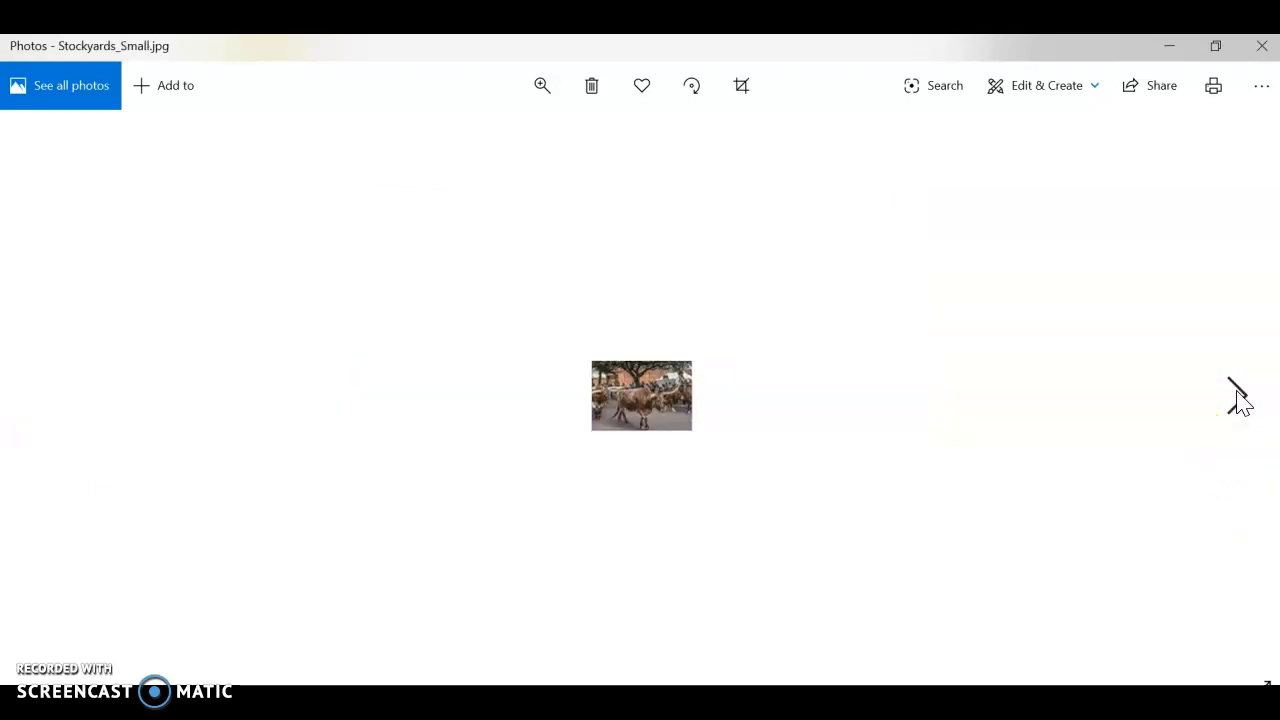
click(1238, 400)
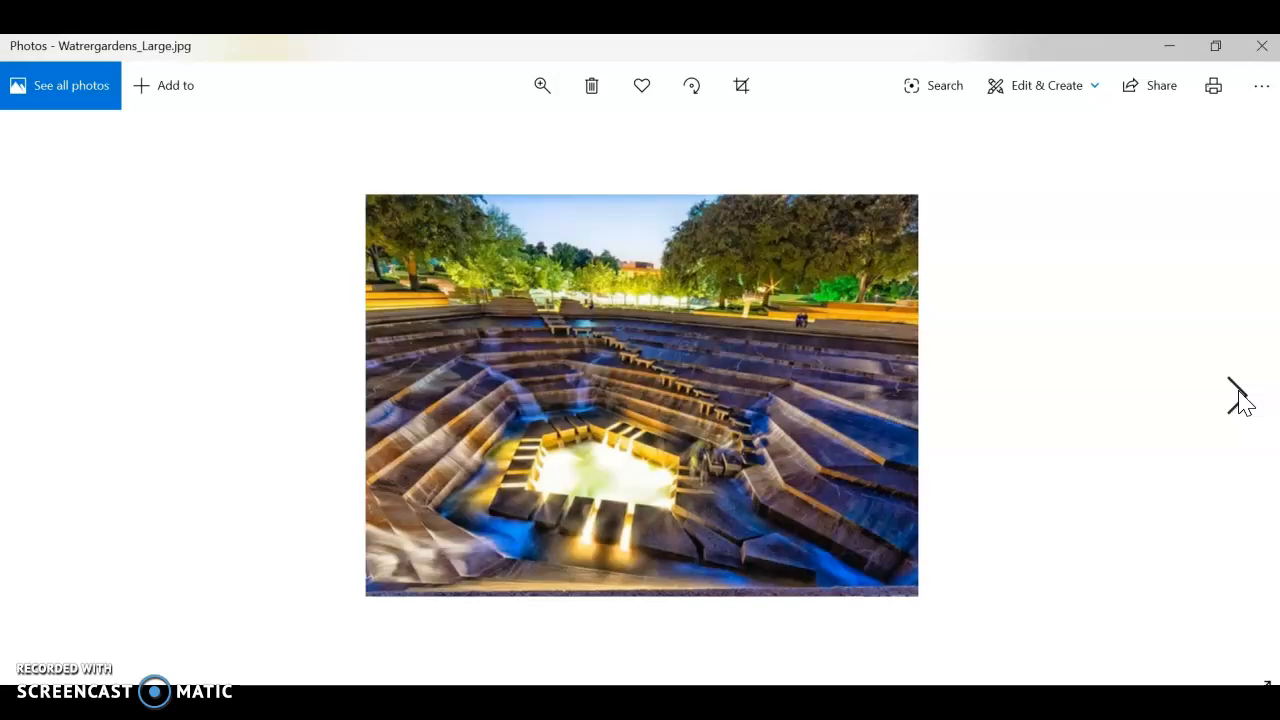
click(1238, 400)
click(1238, 400)
click(1238, 400)
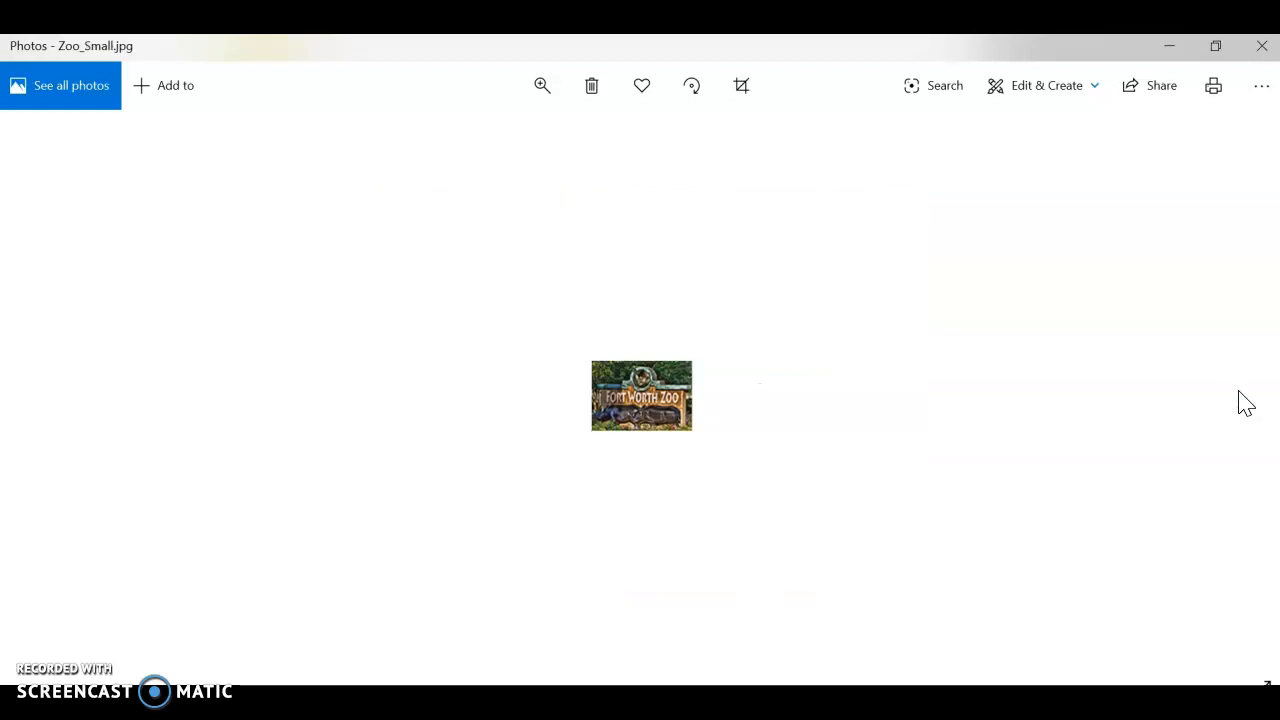
click(1262, 55)
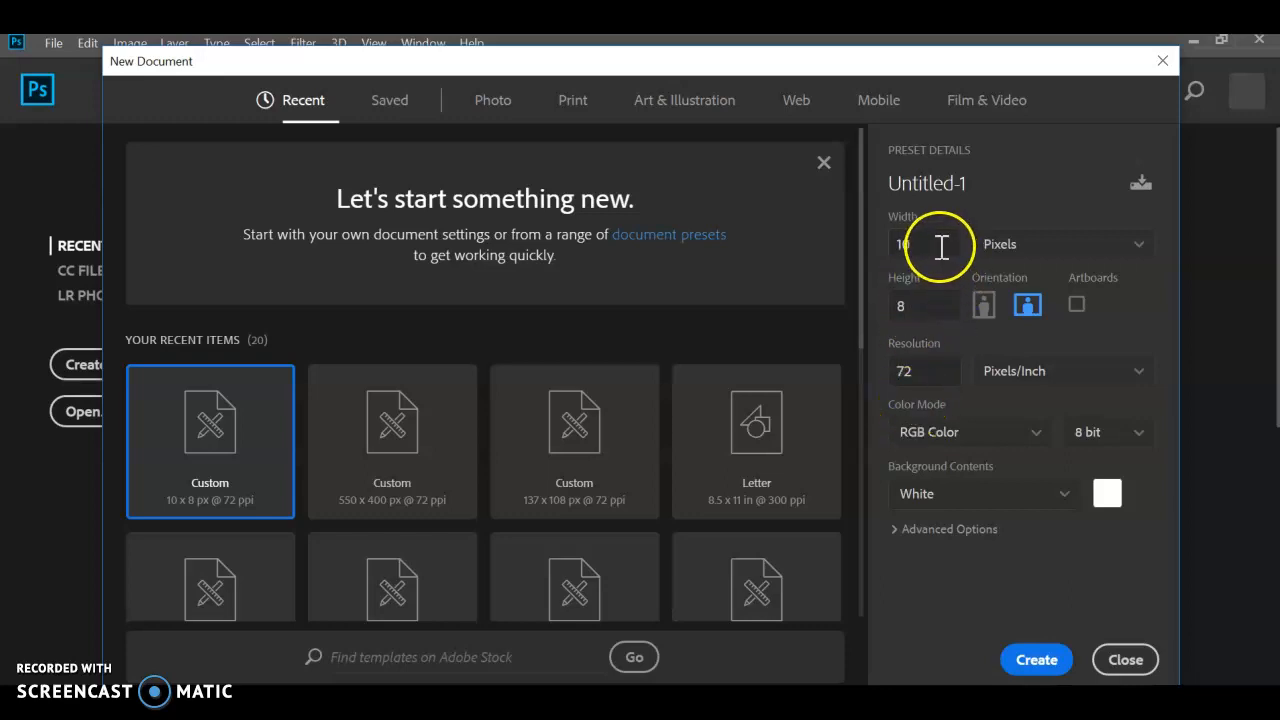
- Create a new Photoshop document 550 pixels wide and 400 pixels high
drag(943, 246, 872, 262)
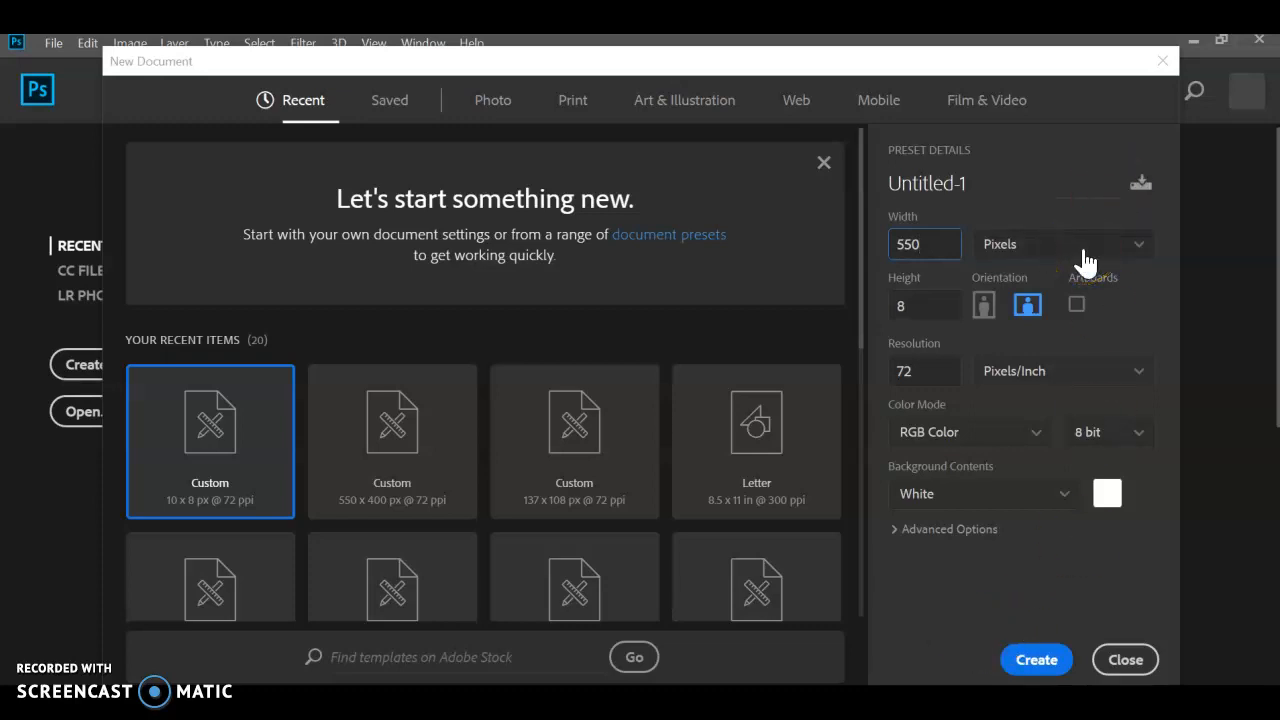
click(882, 305)
key(BackSpace)
text(400)
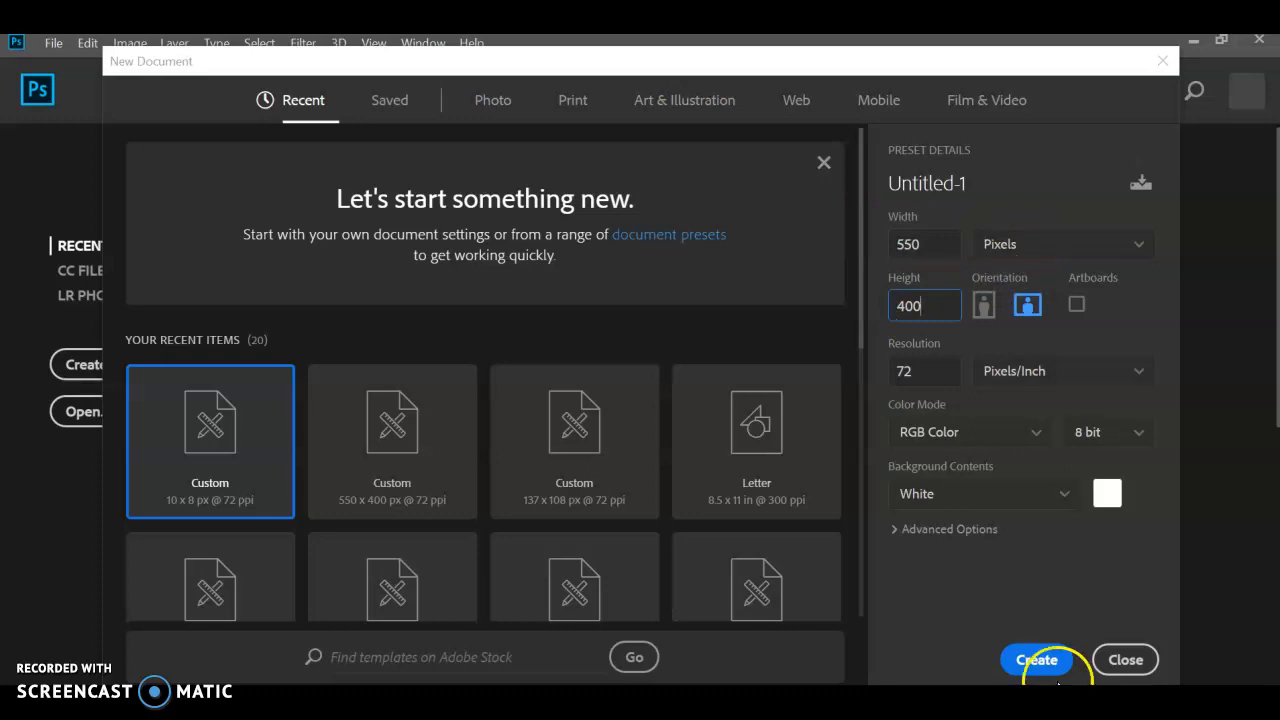
click(1045, 662)
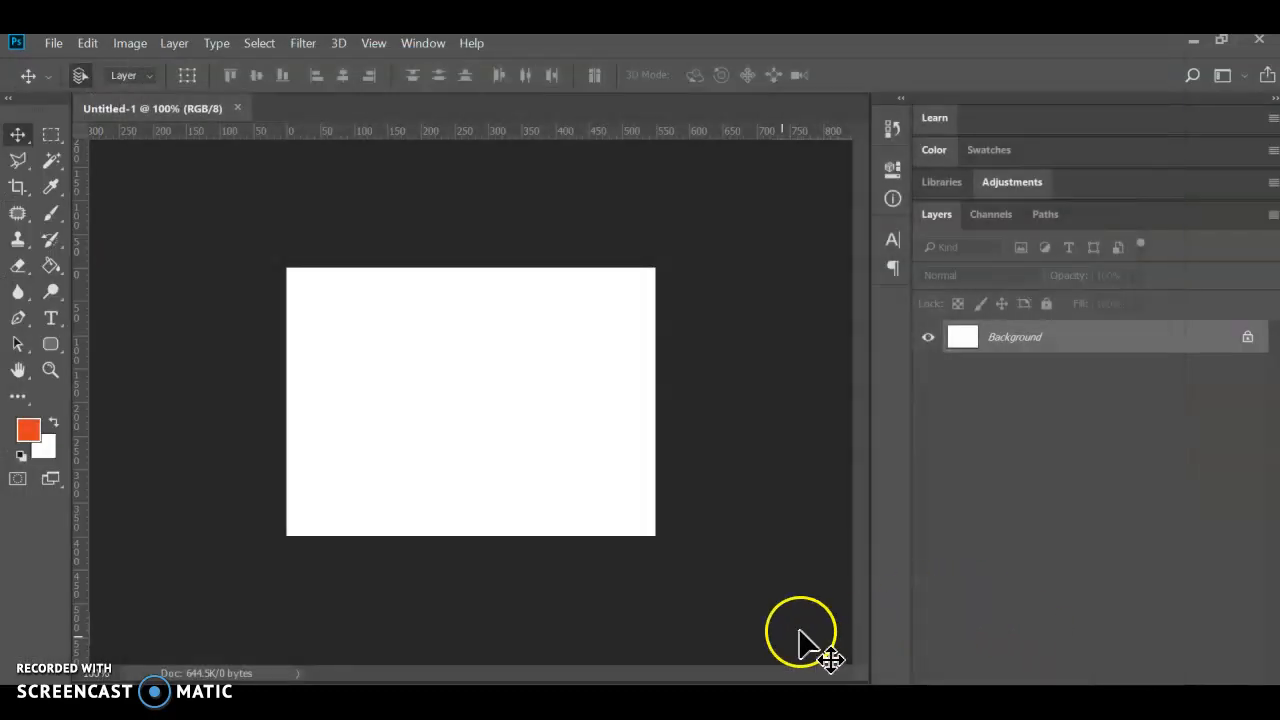
- Switch to Chrome and search Google Images for "the alamo" in a new tab
key(alt+Tab)
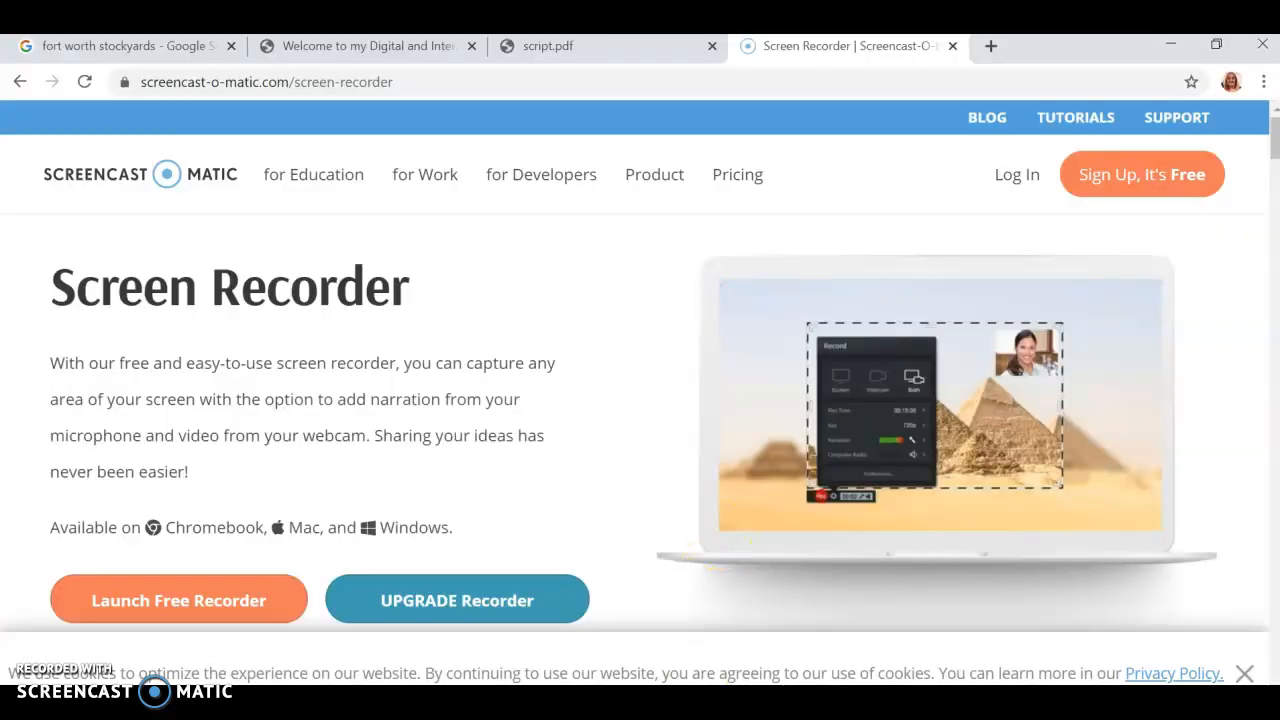
click(557, 47)
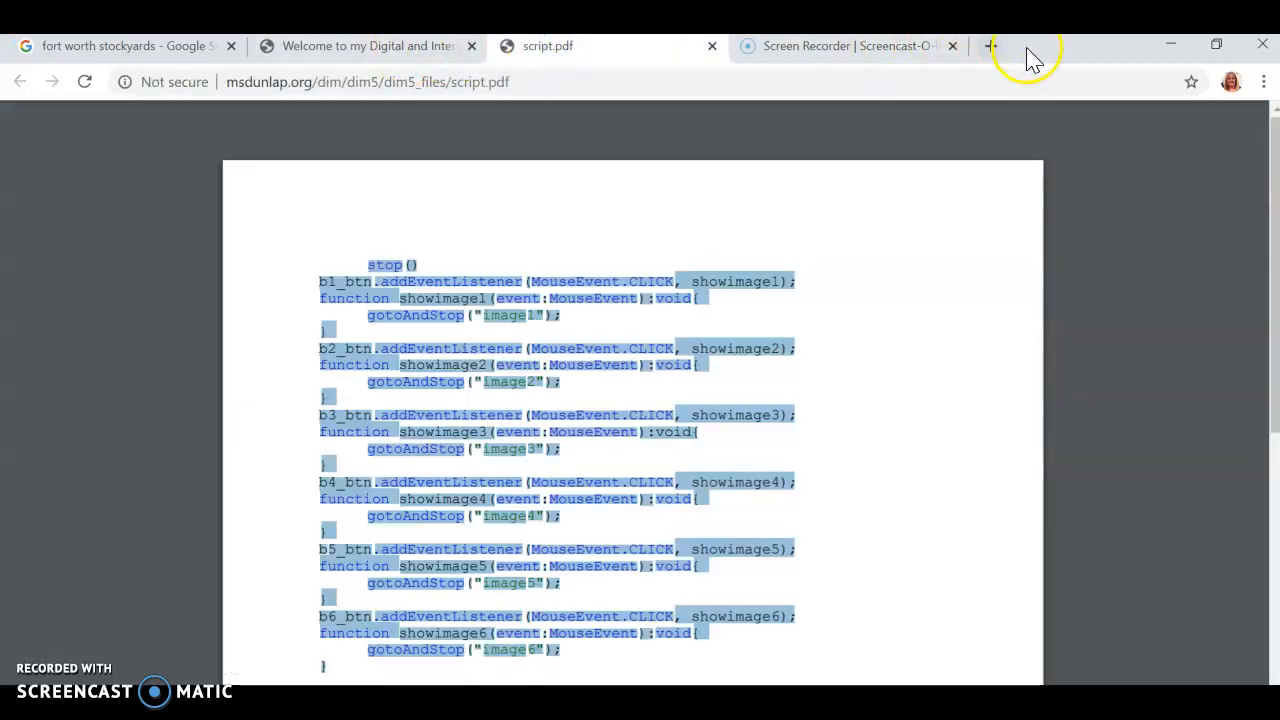
click(993, 47)
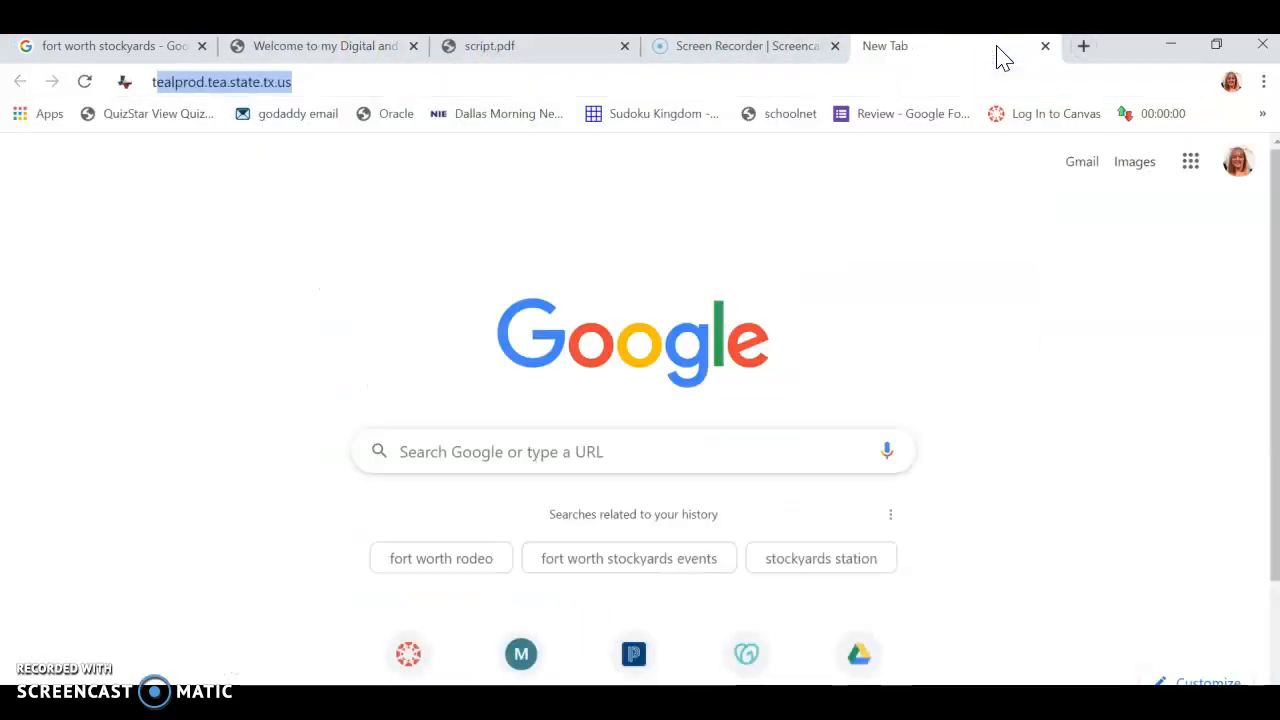
text(the alamo)
key(Return)
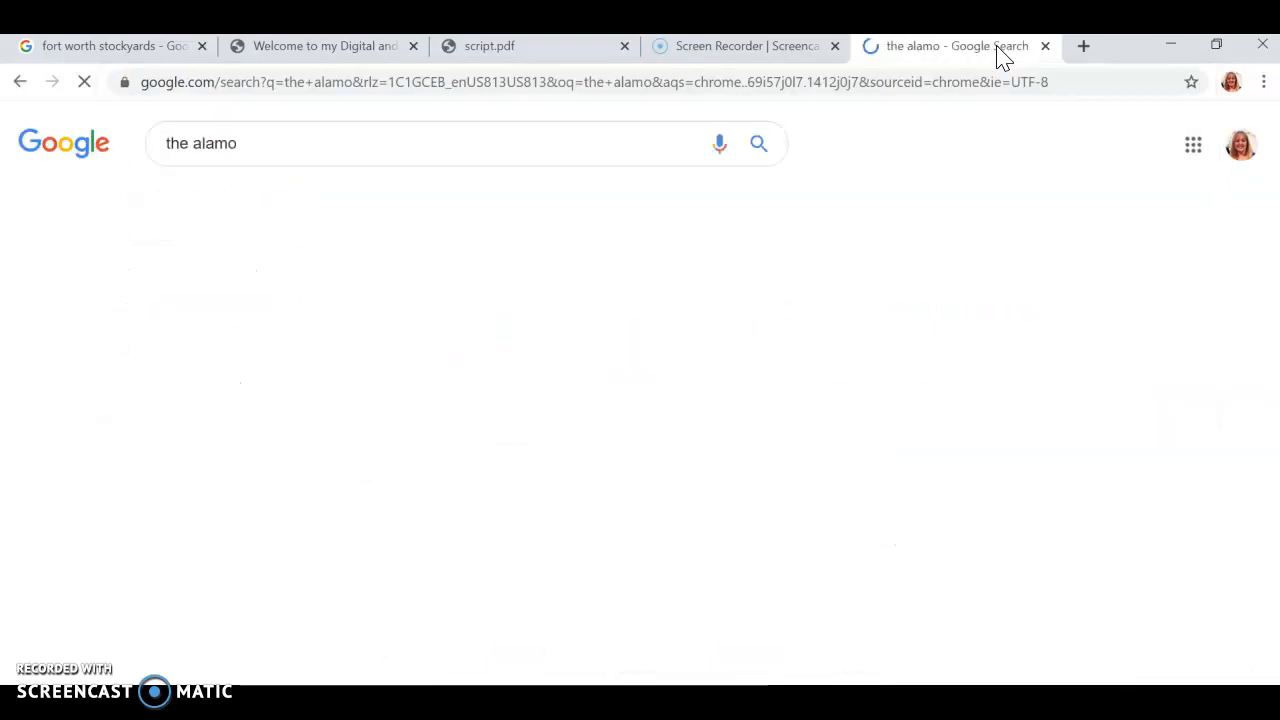
click(266, 203)
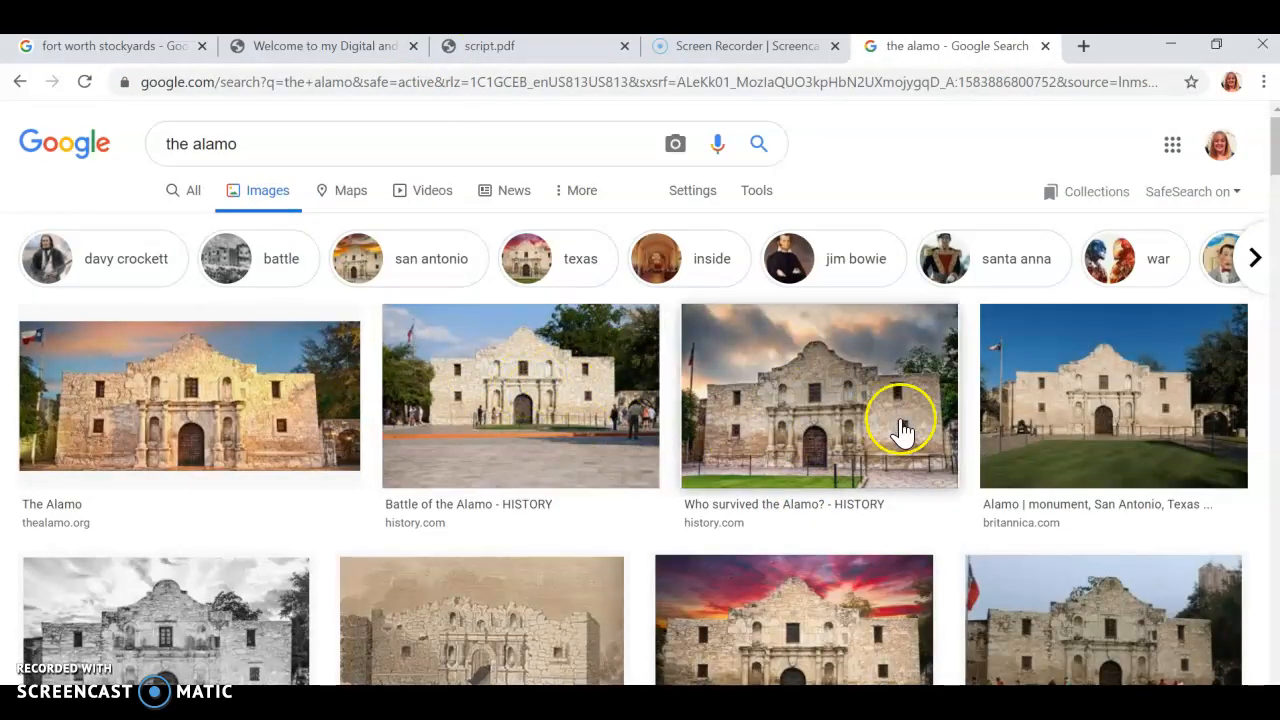
- Copy the History.com "Who survived the Alamo?" image from the search results and paste it into the blank Photoshop document
click(812, 418)
right_click(990, 272)
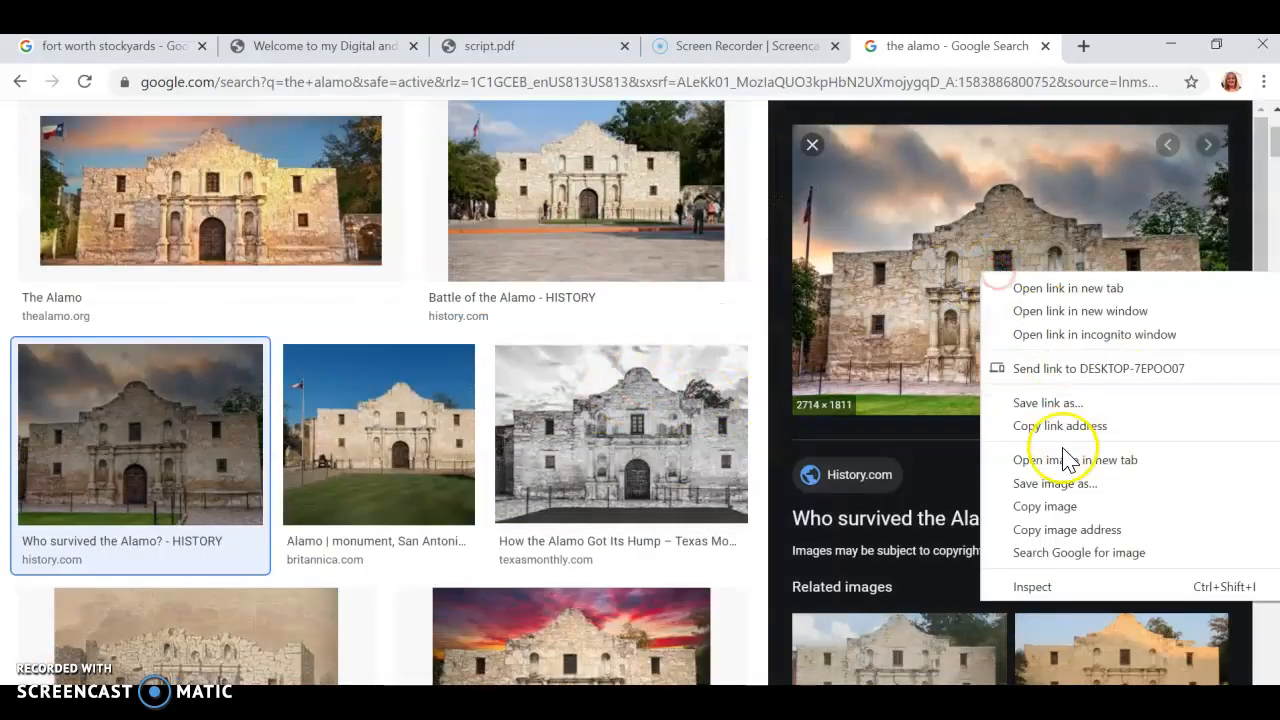
click(1056, 507)
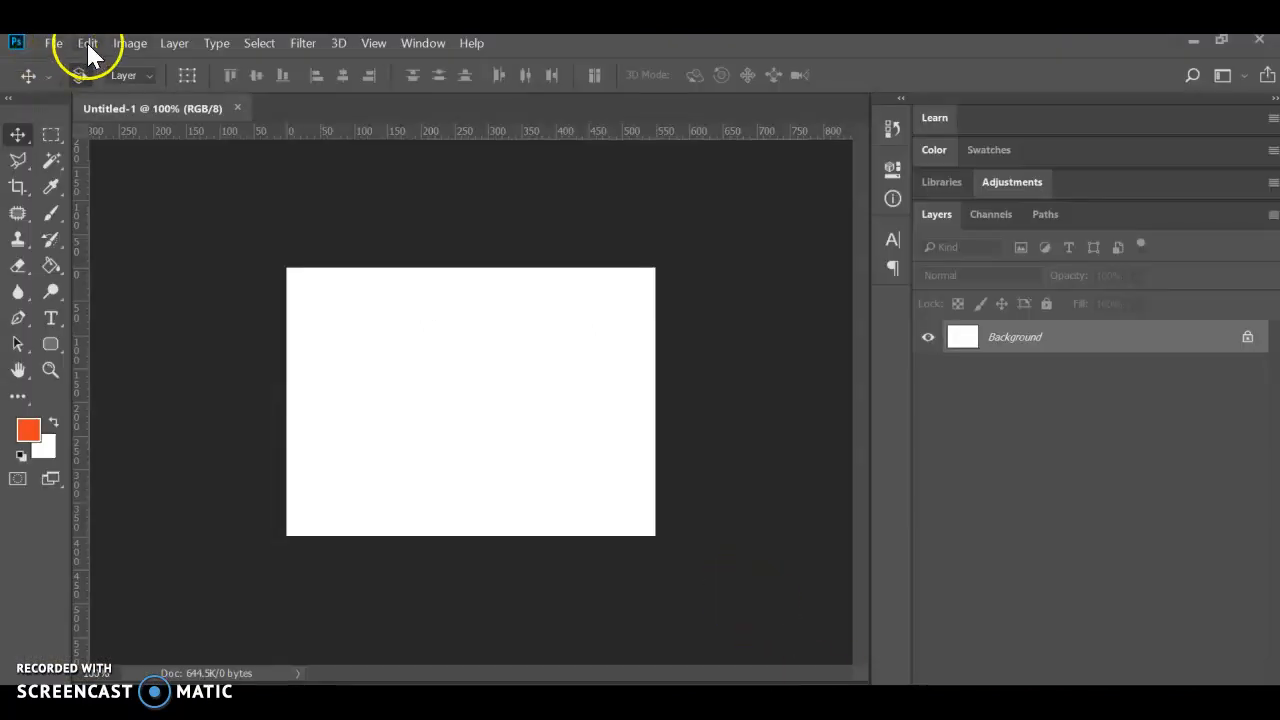
click(87, 41)
click(140, 204)
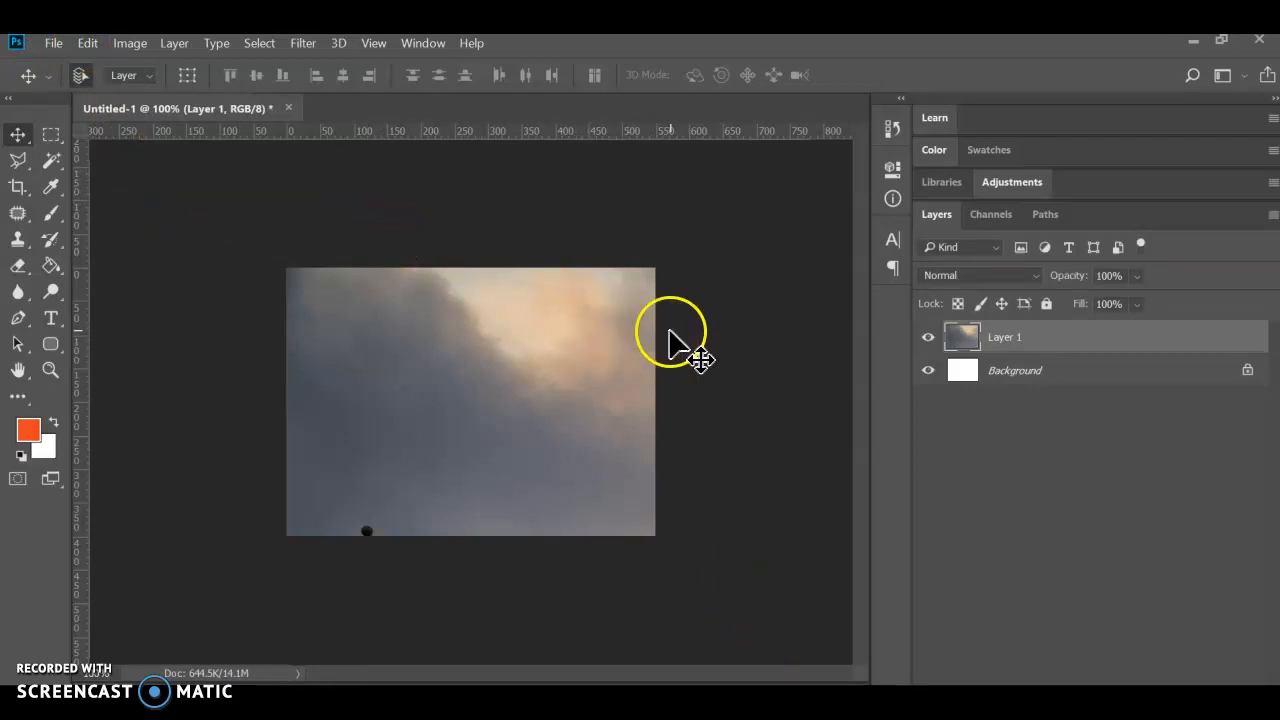
- Scale the pasted Alamo layer to about 23% with Free Transform and position it to cover the whole canvas
click(87, 43)
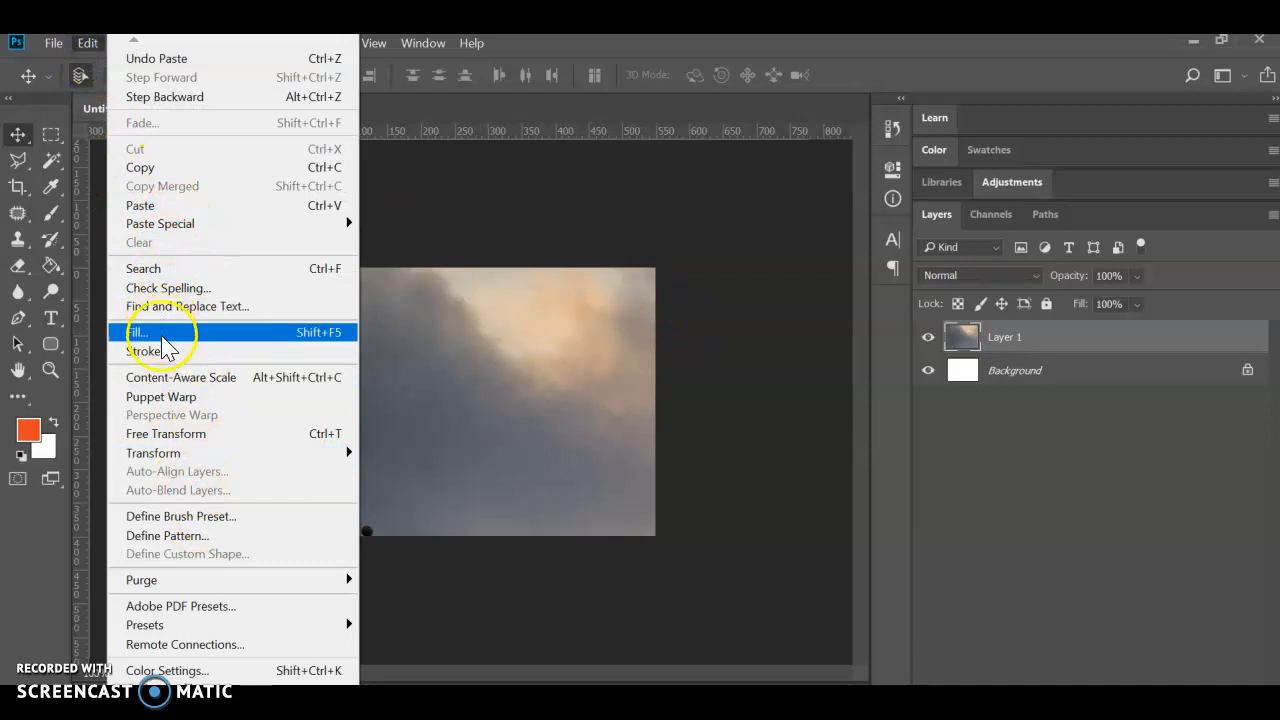
click(171, 434)
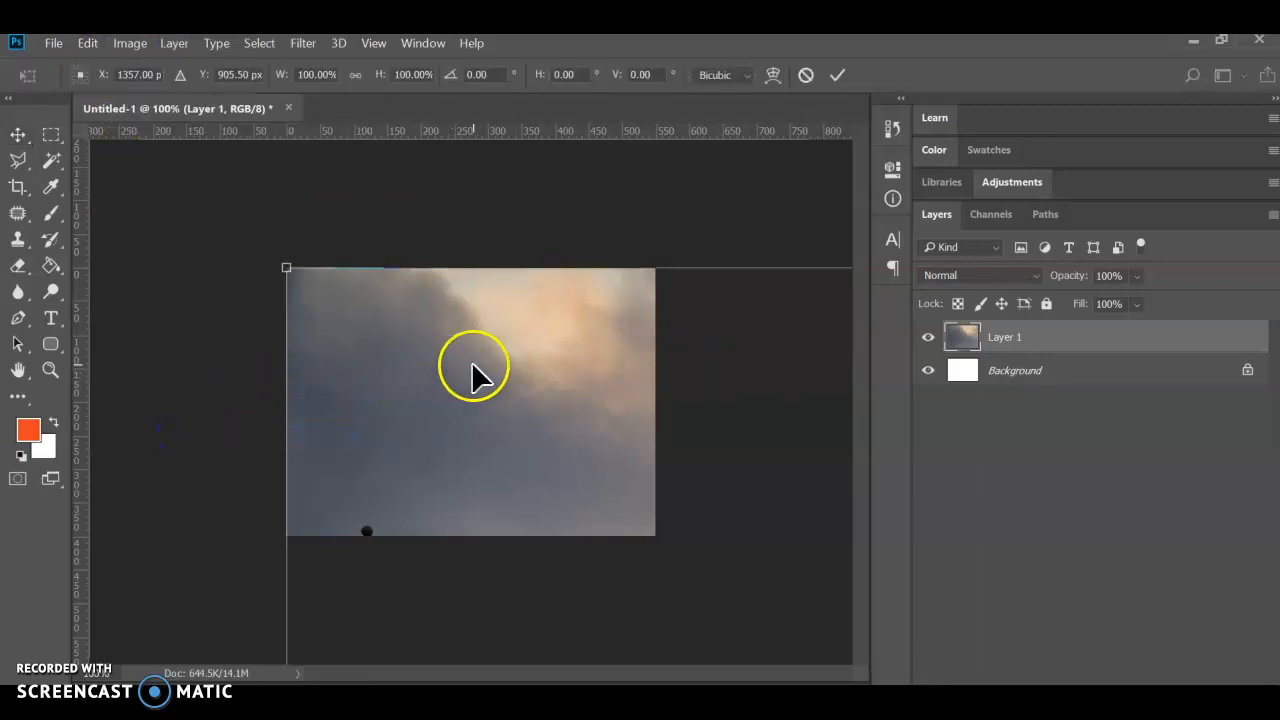
drag(549, 386, 466, 331)
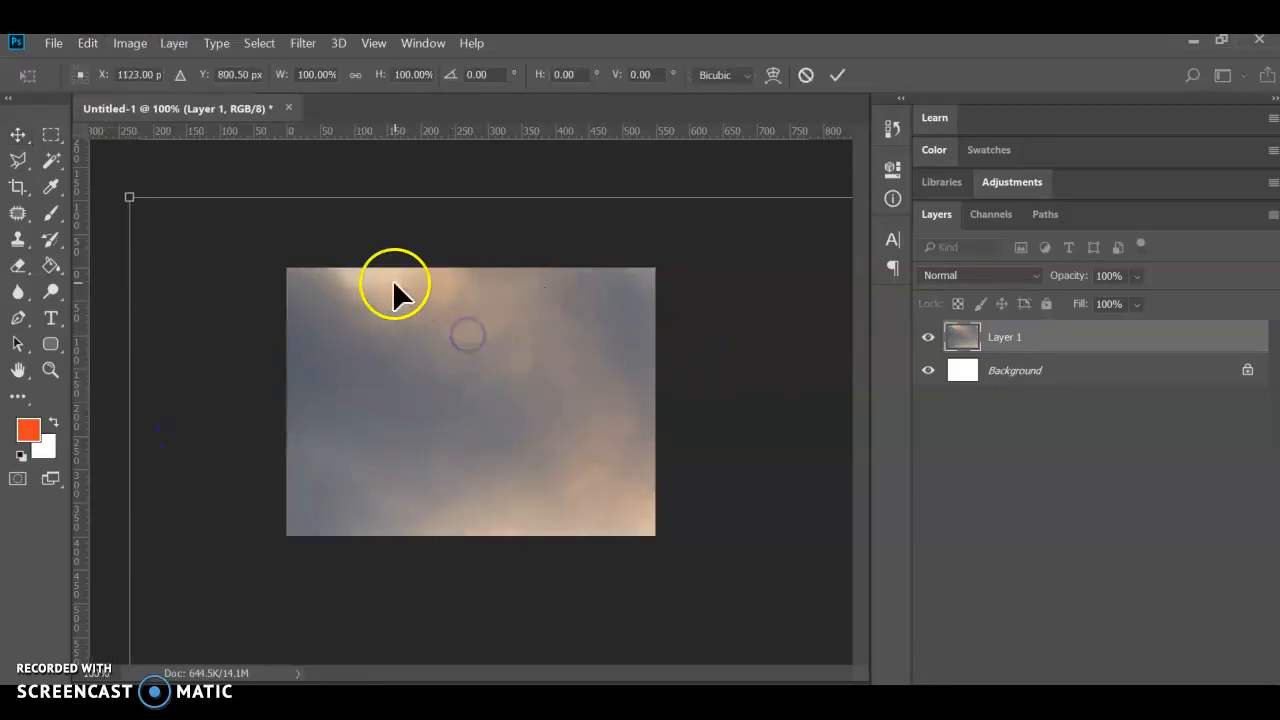
scroll(354, 262, down, 8)
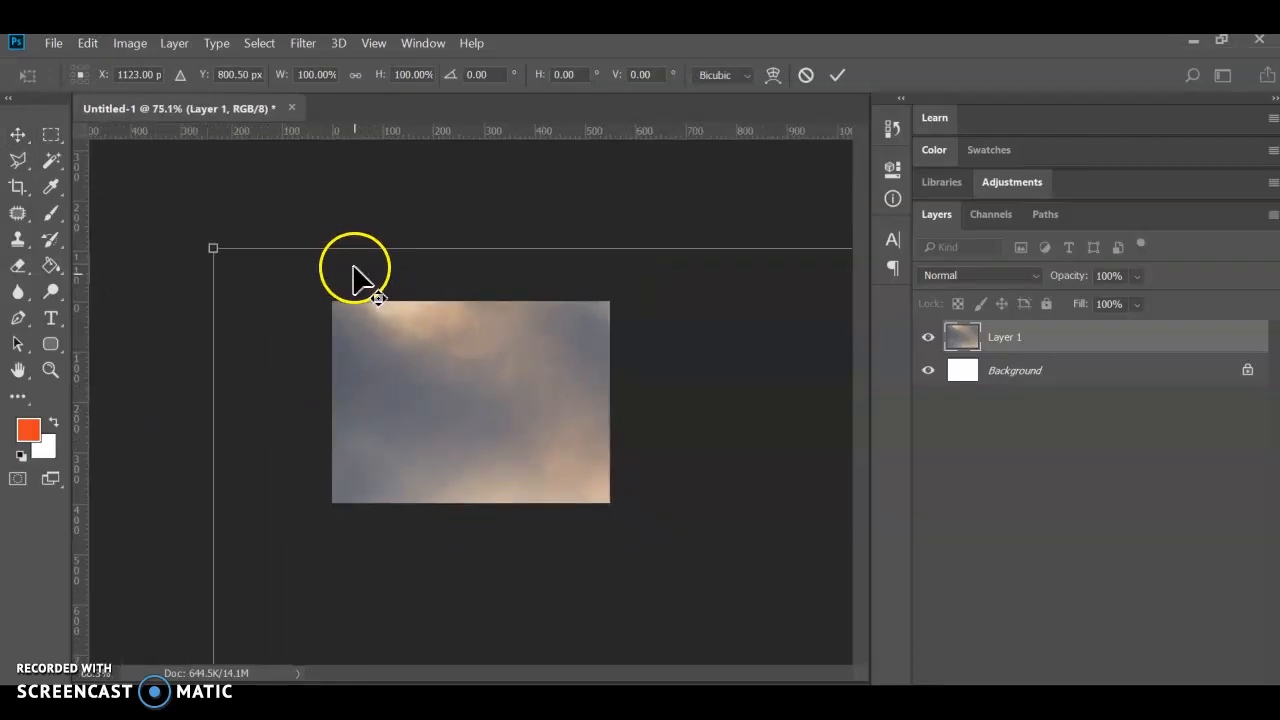
scroll(358, 290, down, 4)
drag(508, 414, 361, 303)
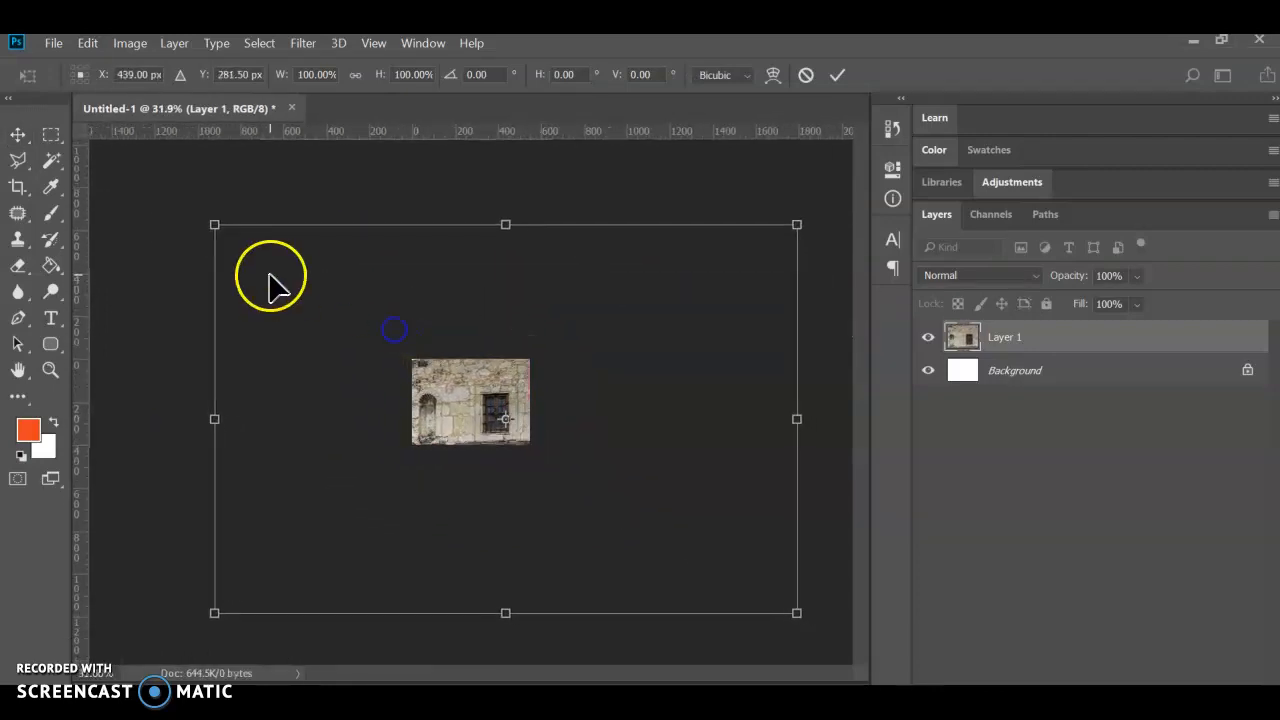
drag(216, 225, 408, 356)
drag(795, 614, 523, 466)
scroll(556, 472, up, 2)
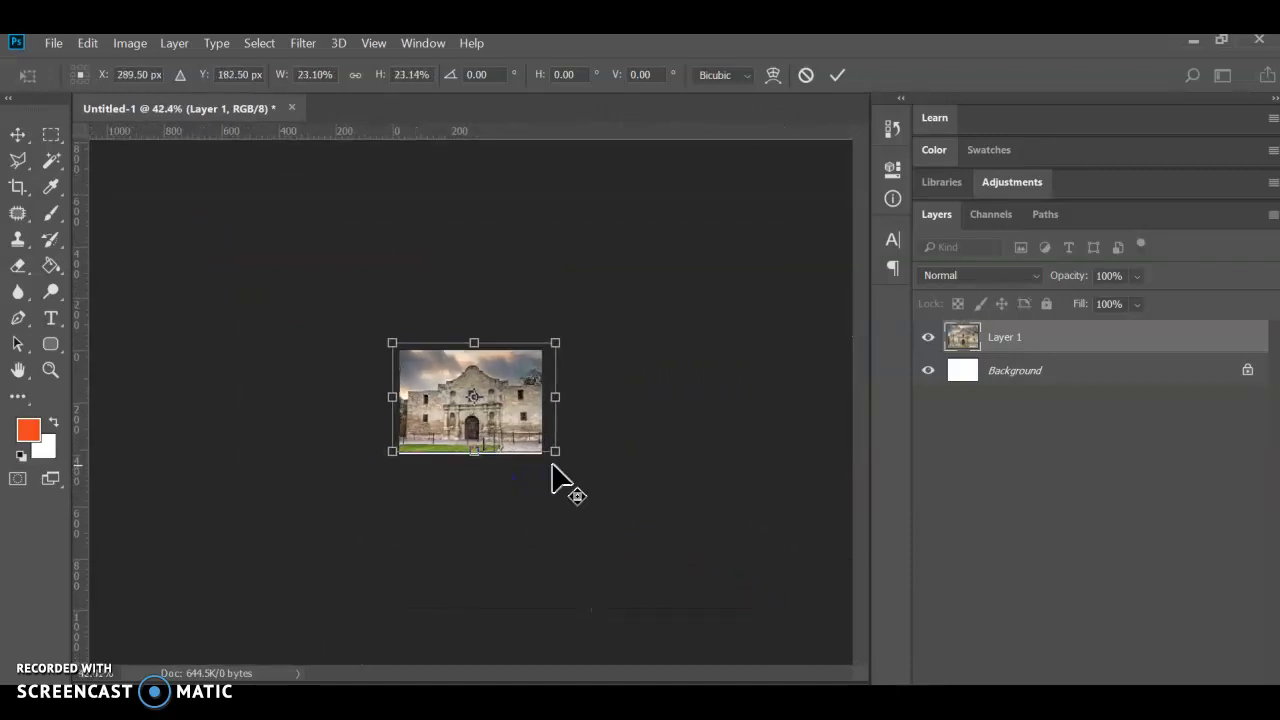
scroll(553, 465, up, 2)
drag(570, 375, 561, 388)
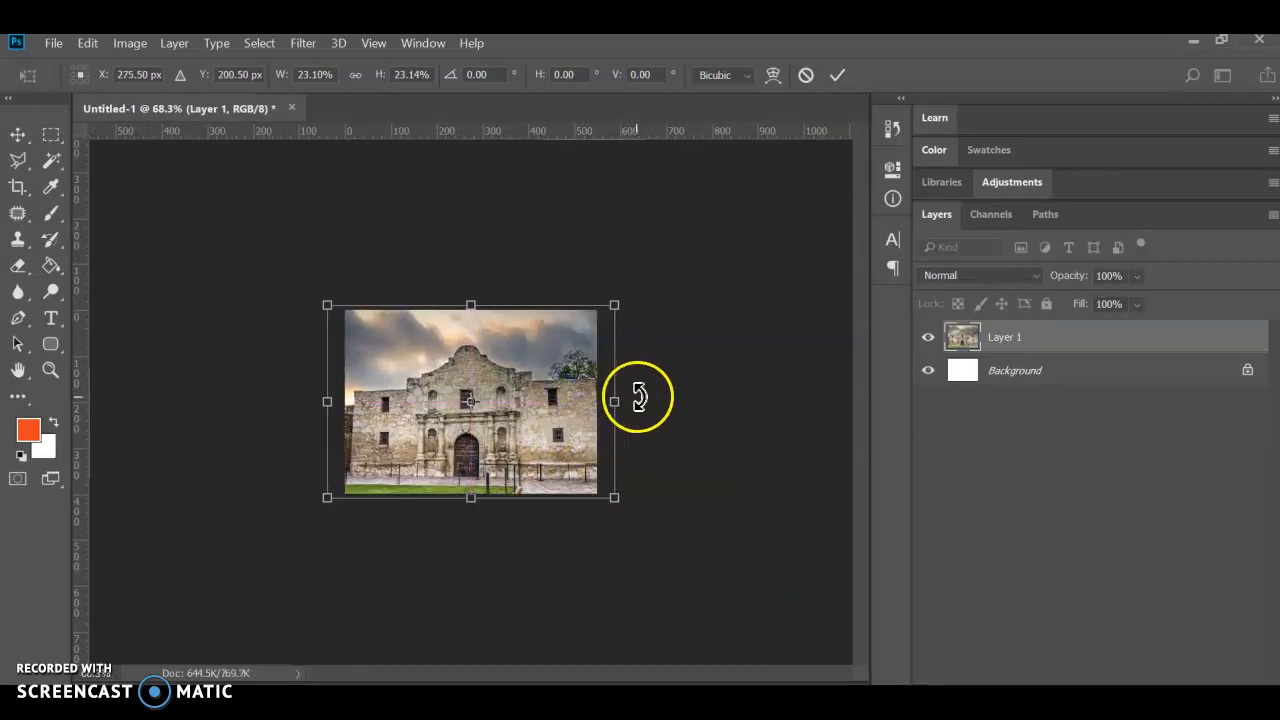
click(939, 80)
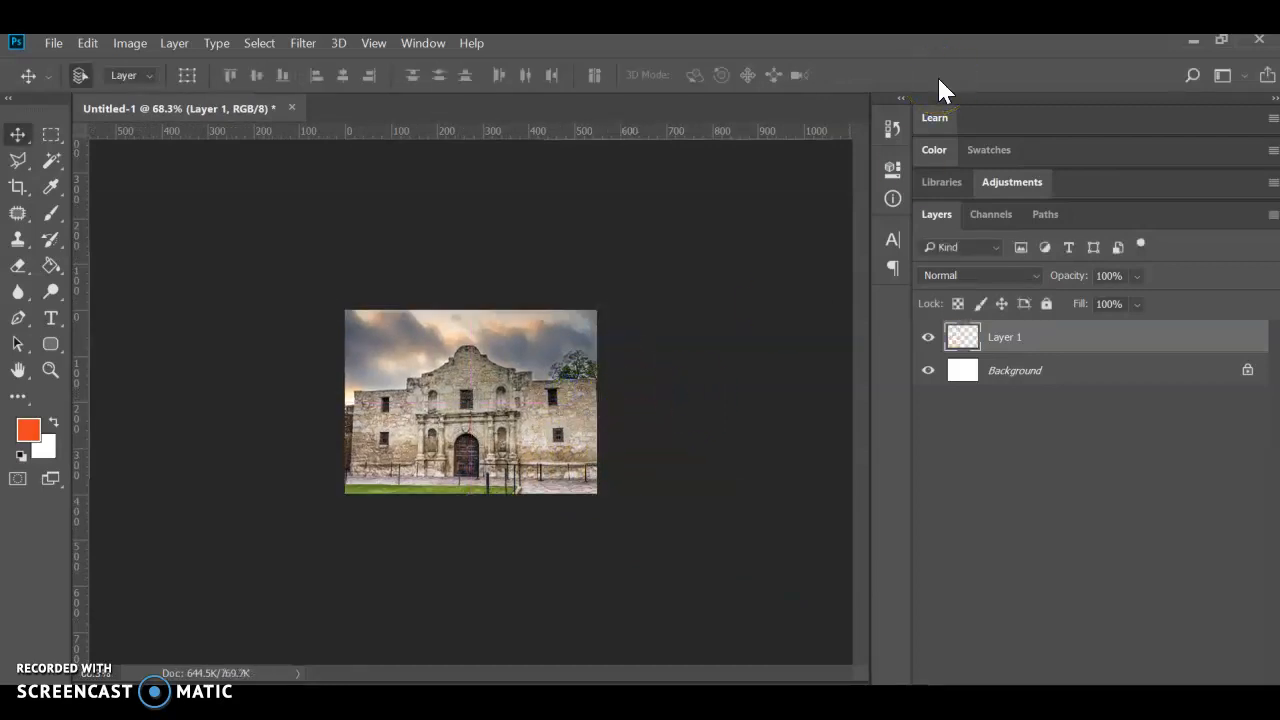
key(ctrl+0)
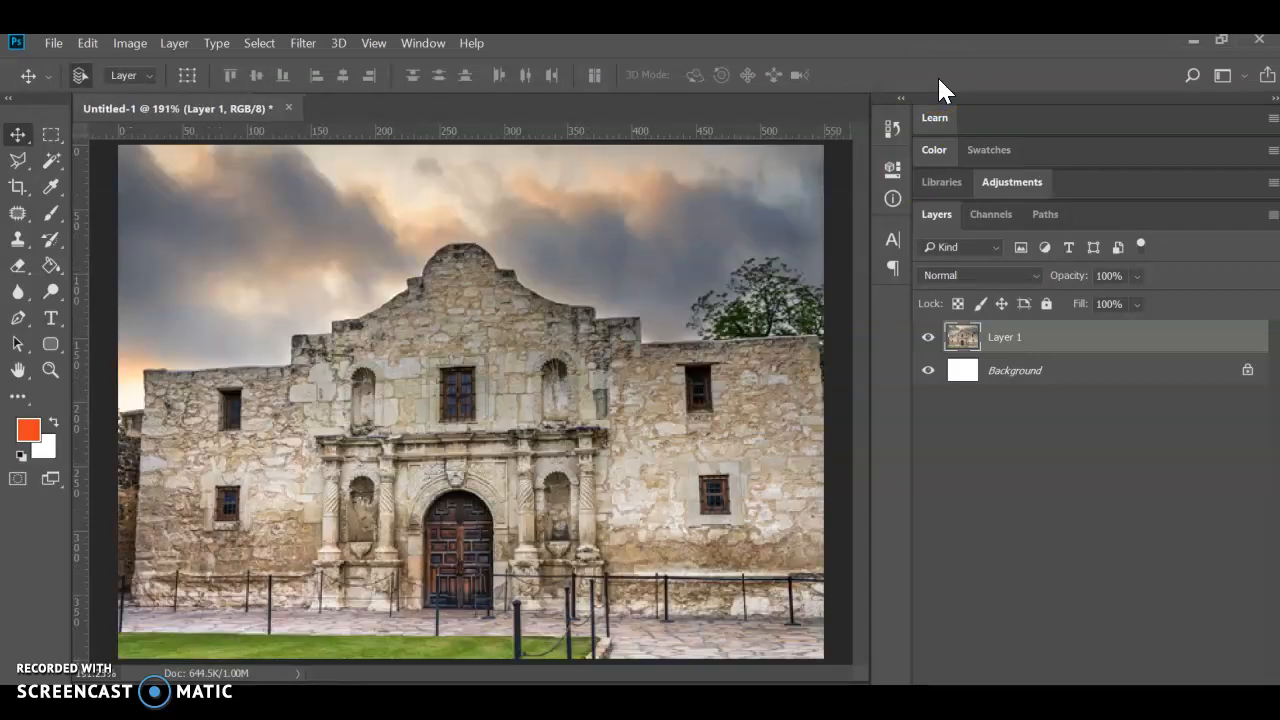
- Start saving the document under a new name and create a Desktop folder named San Antonio as its location
click(54, 43)
click(79, 254)
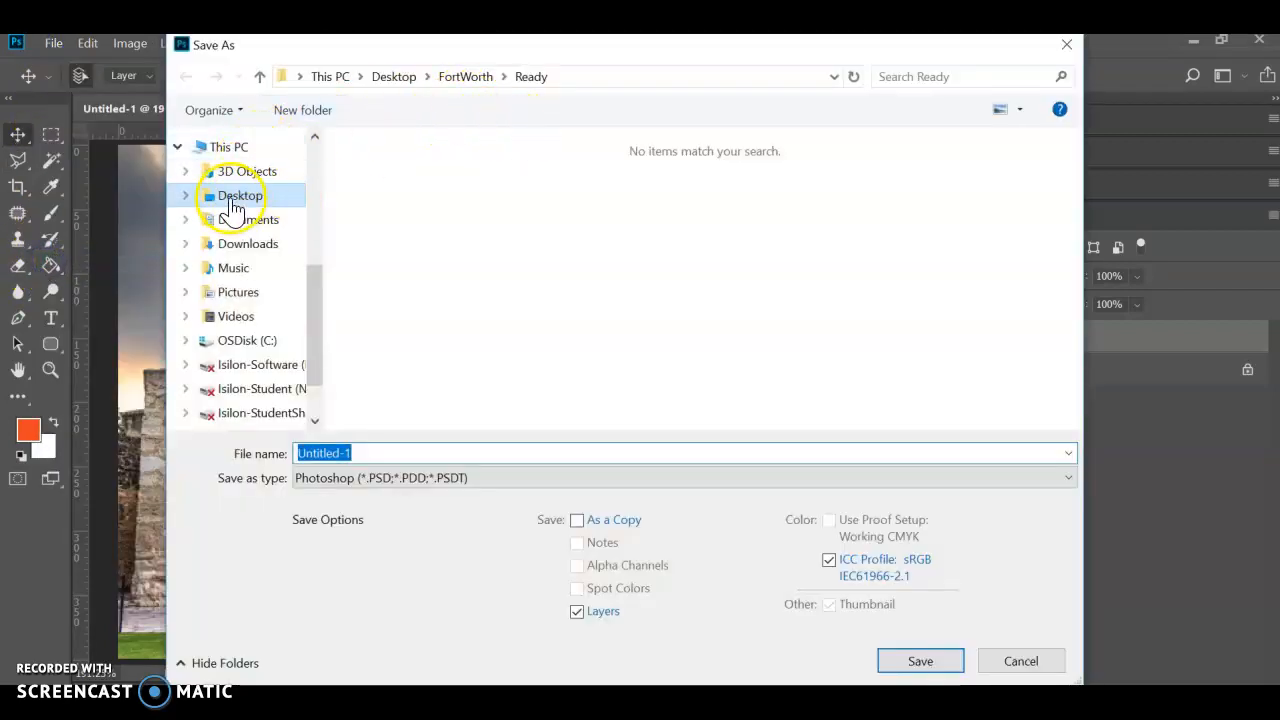
click(232, 208)
right_click(606, 292)
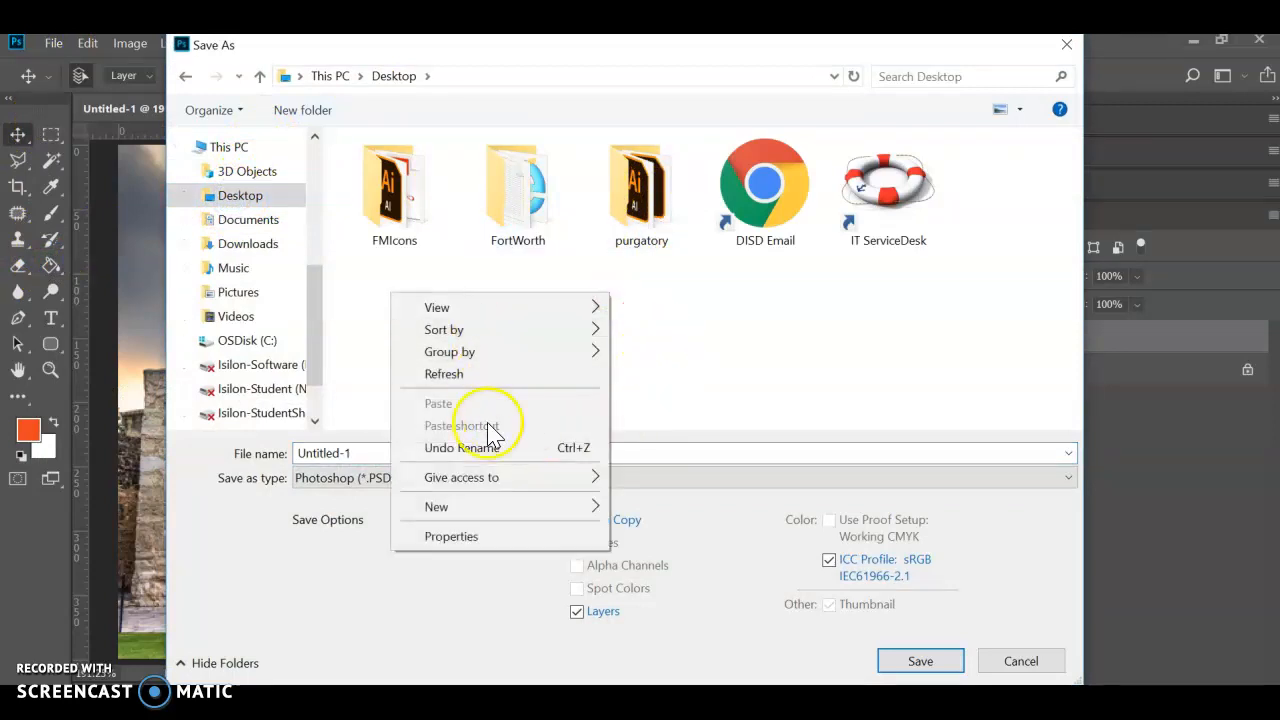
mouse_move(486, 504)
click(720, 236)
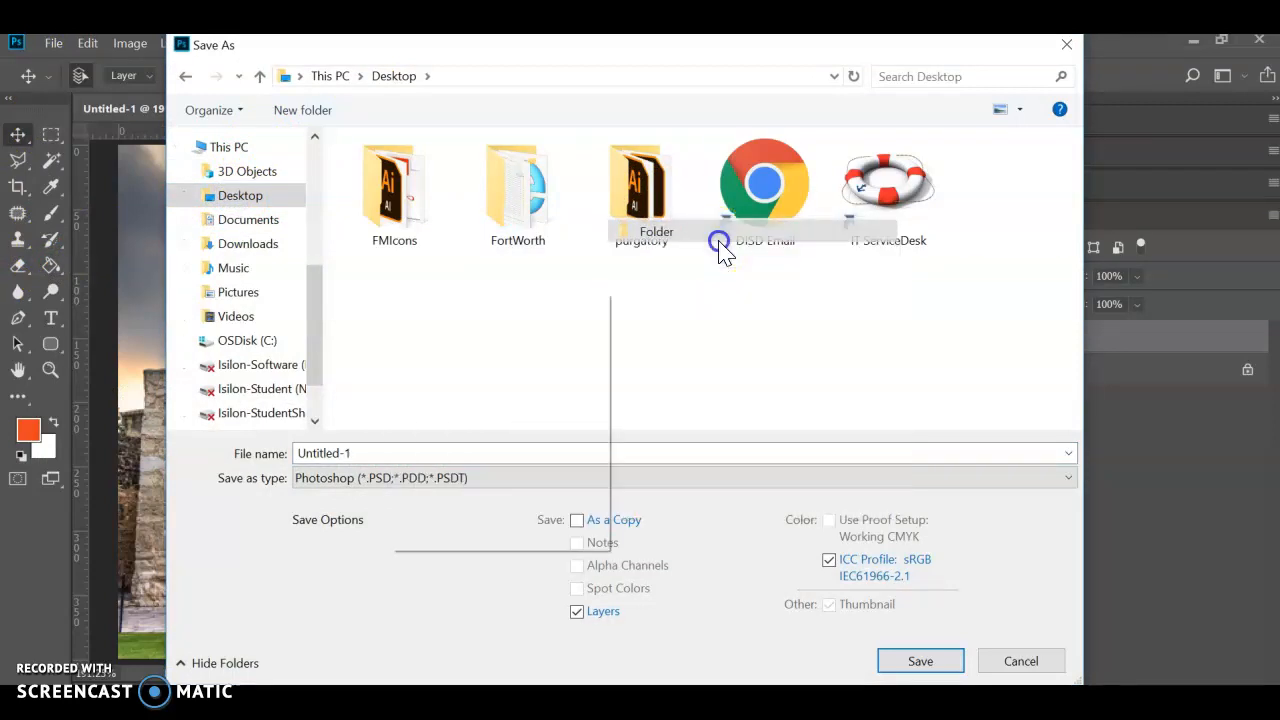
text(San Antonio)
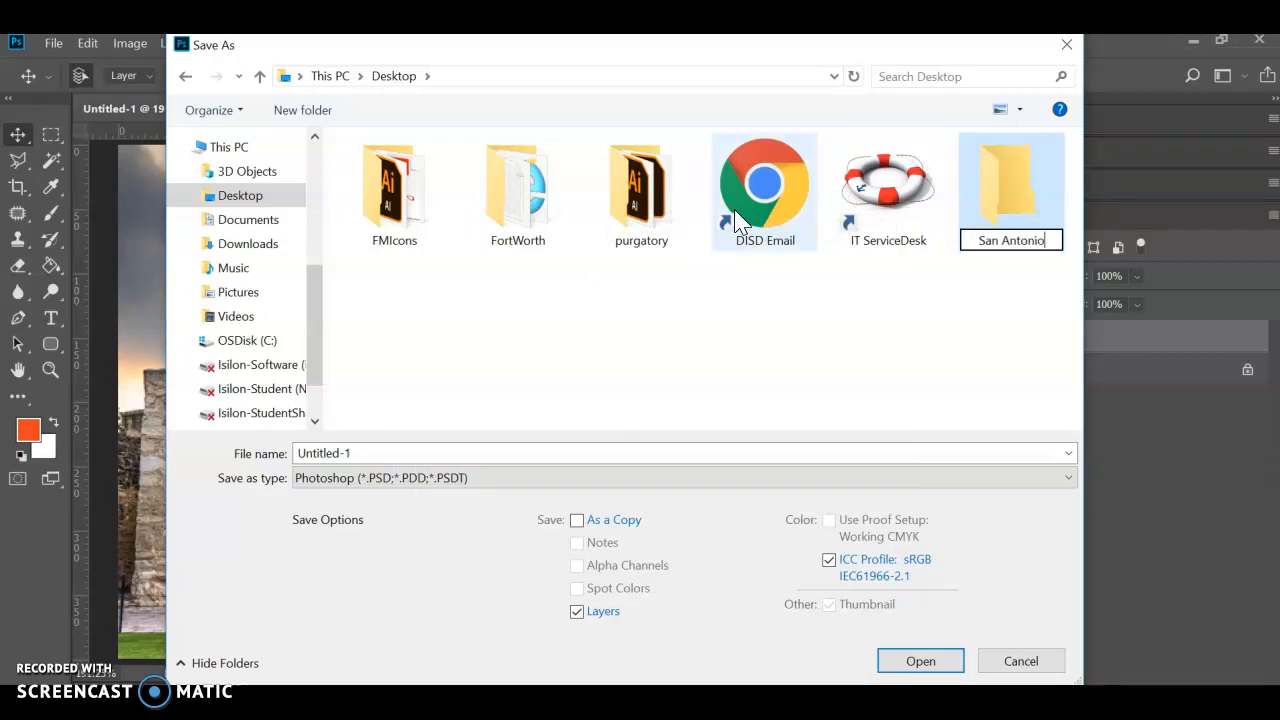
key(Return)
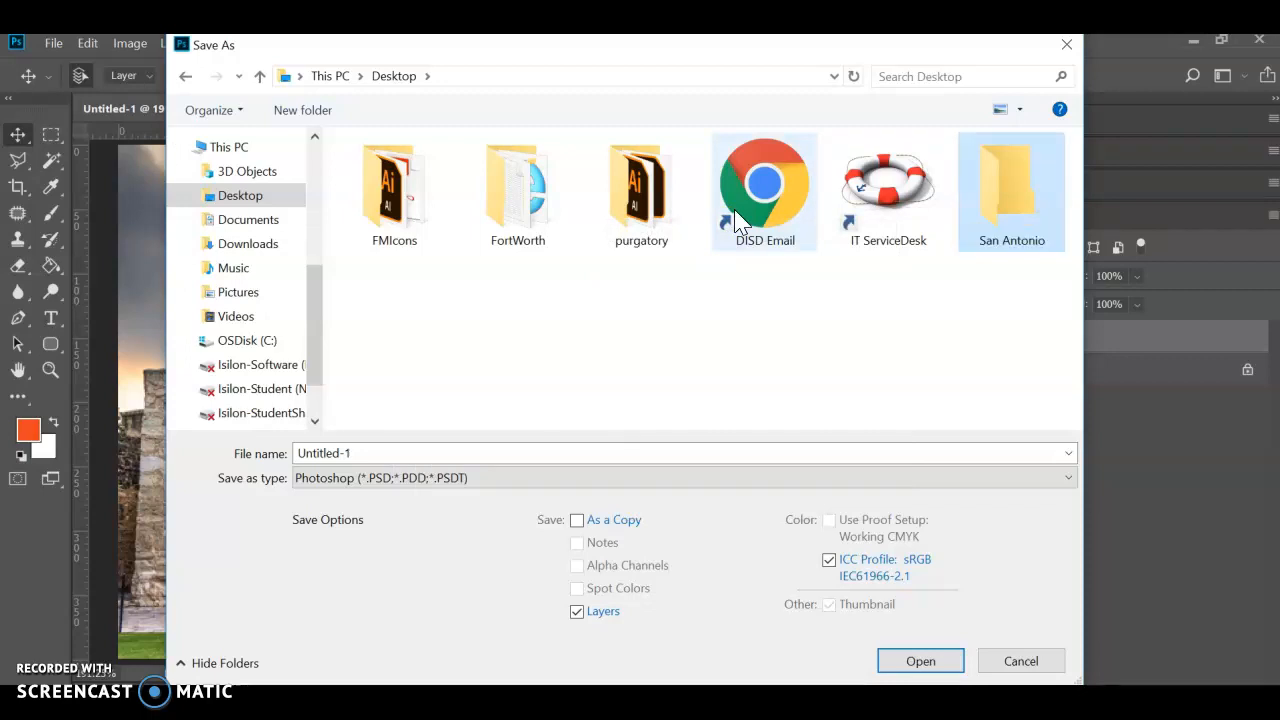
double_click(1012, 200)
- Save the image in the San Antonio folder as alamo_large in JPEG format, accepting the JPEG options
click(350, 458)
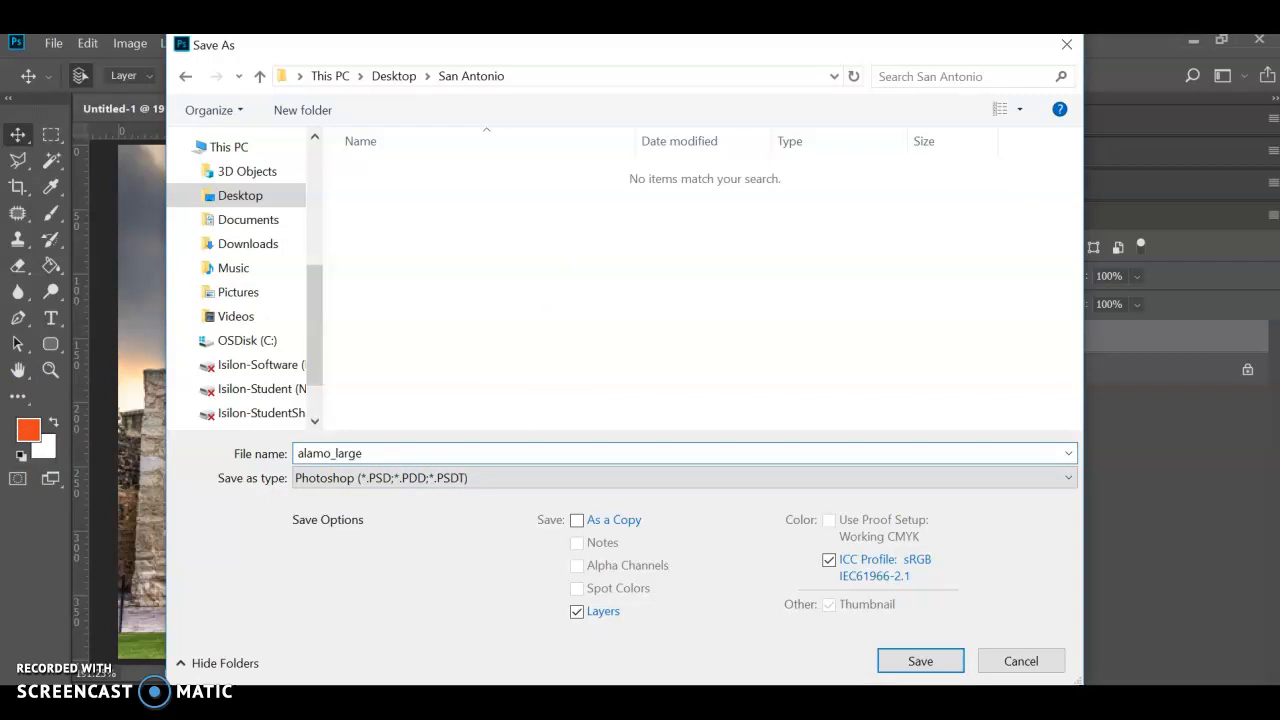
click(451, 480)
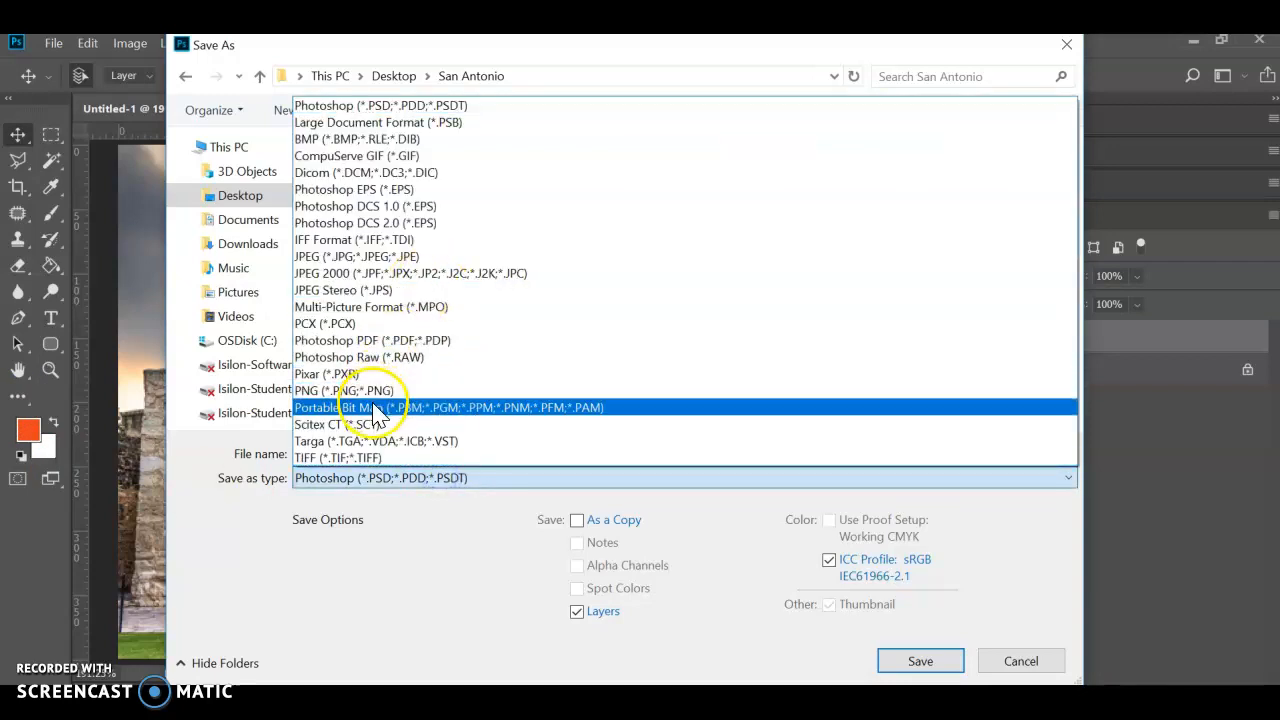
click(395, 256)
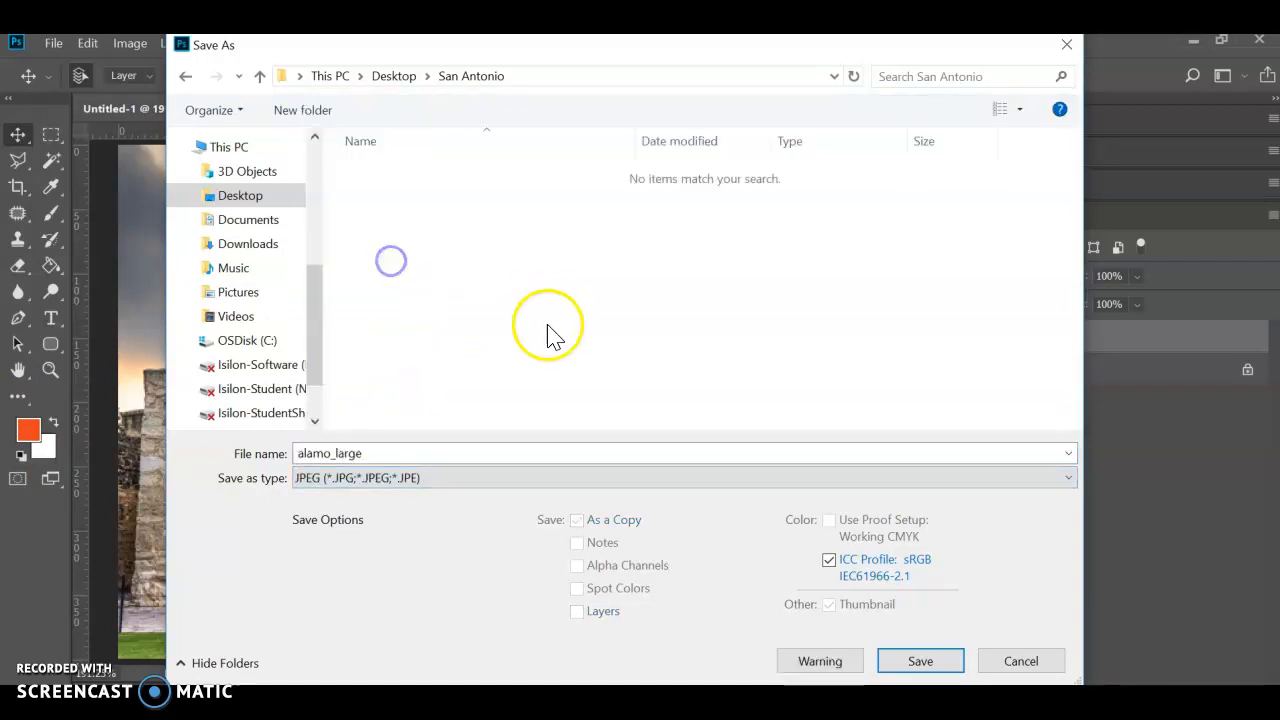
click(912, 662)
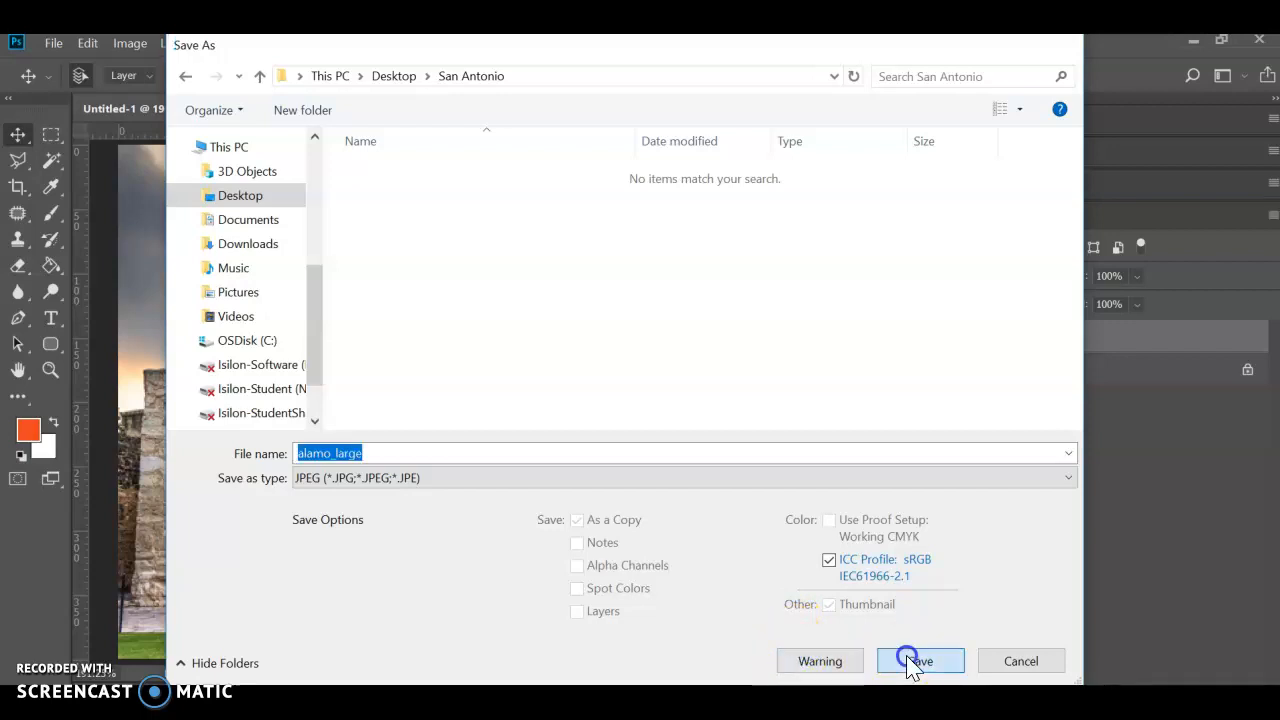
click(749, 174)
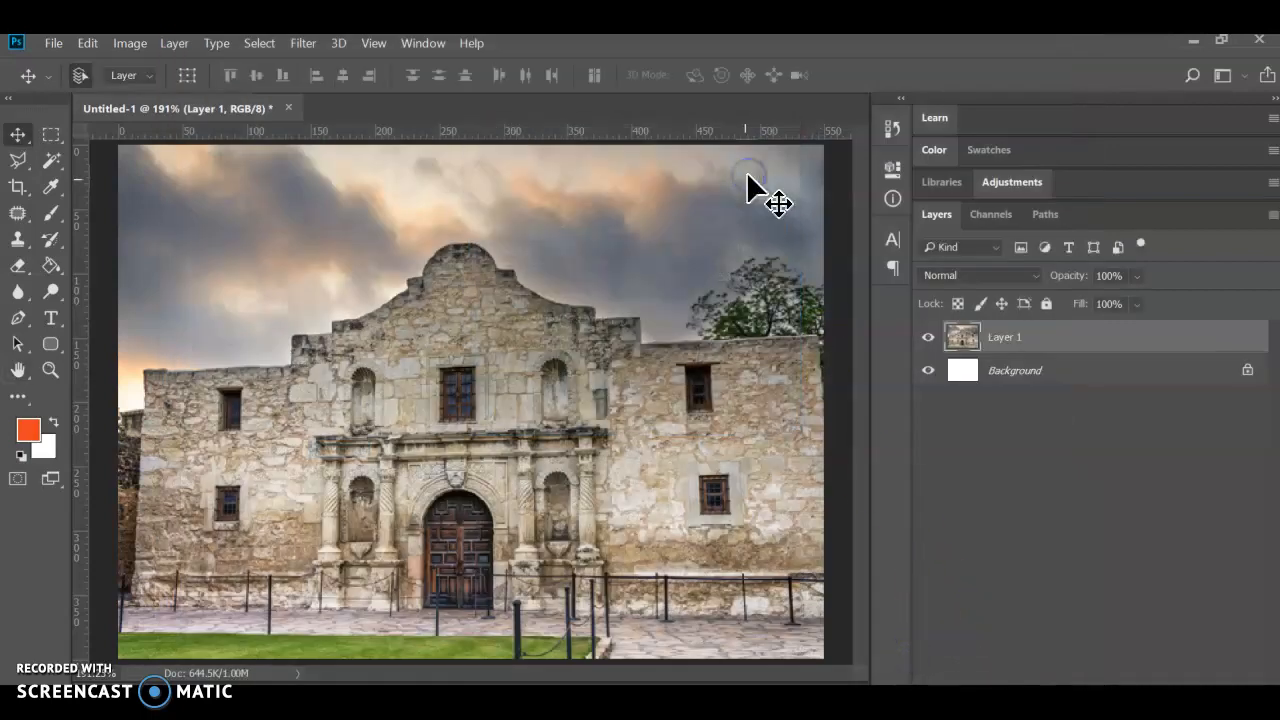
- Switch to File Explorer and check the alamo_large file in the San Antonio folder on the Desktop
click(434, 690)
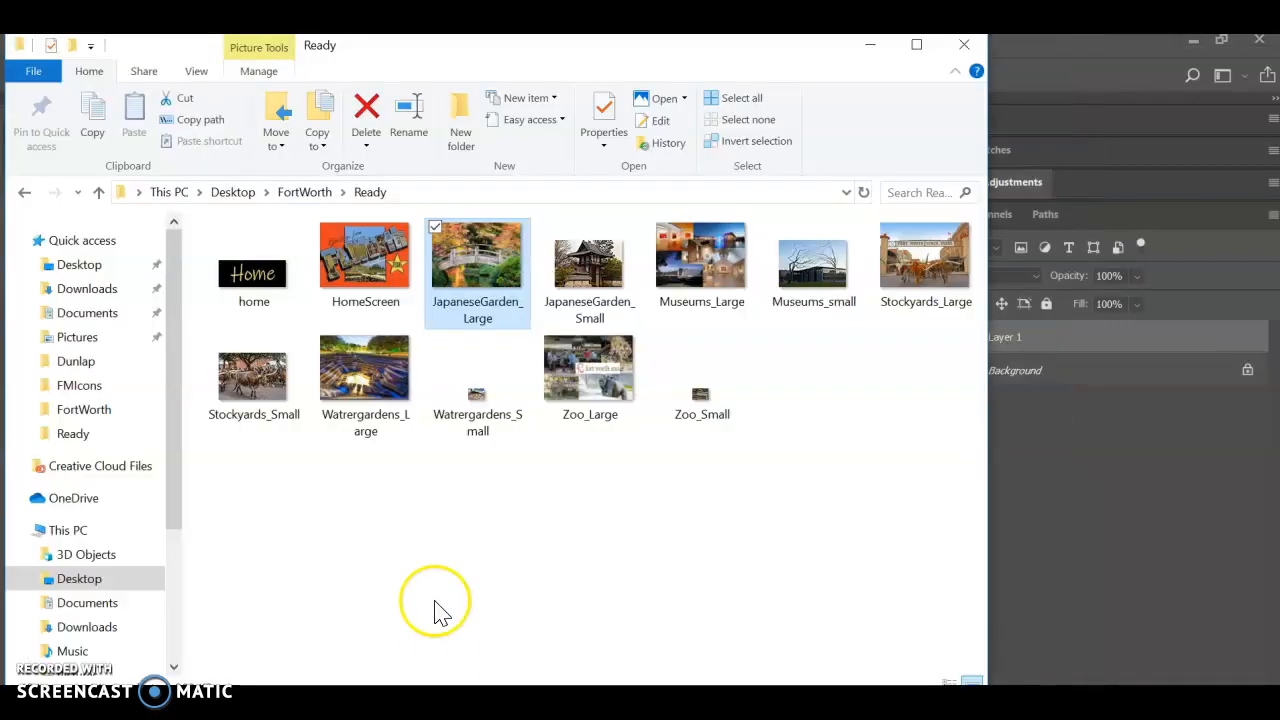
click(183, 193)
double_click(537, 270)
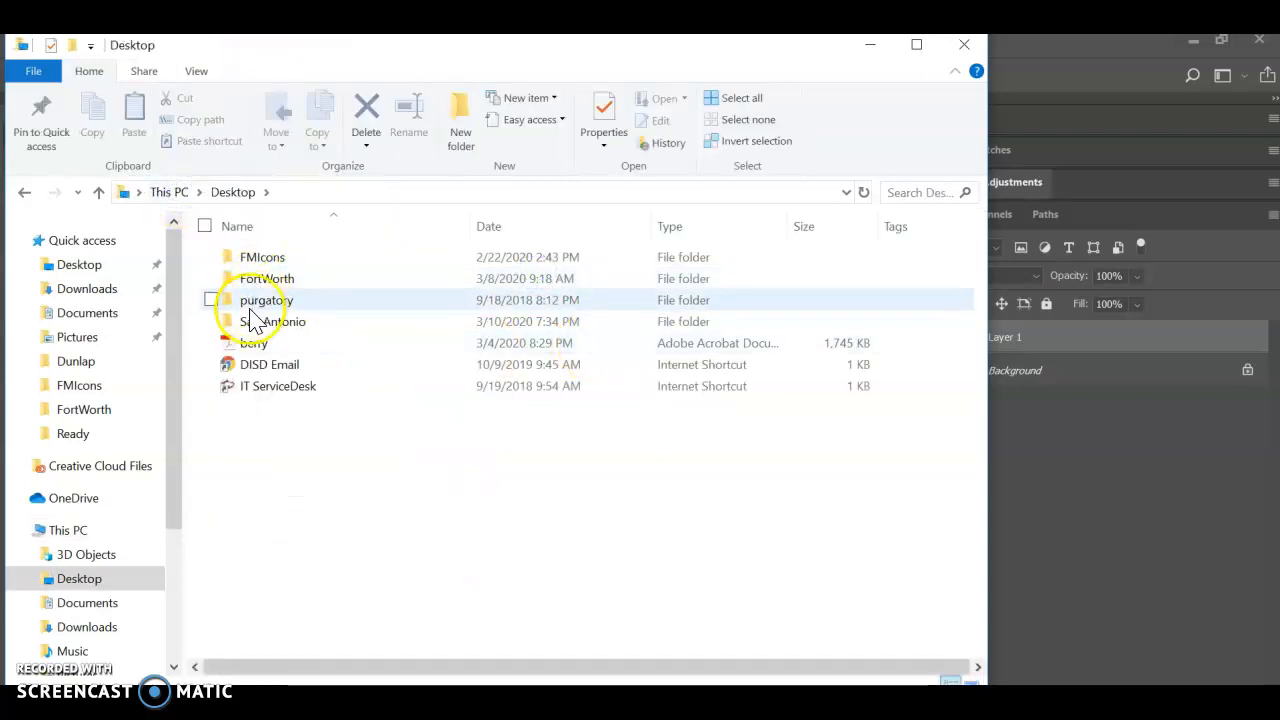
double_click(282, 323)
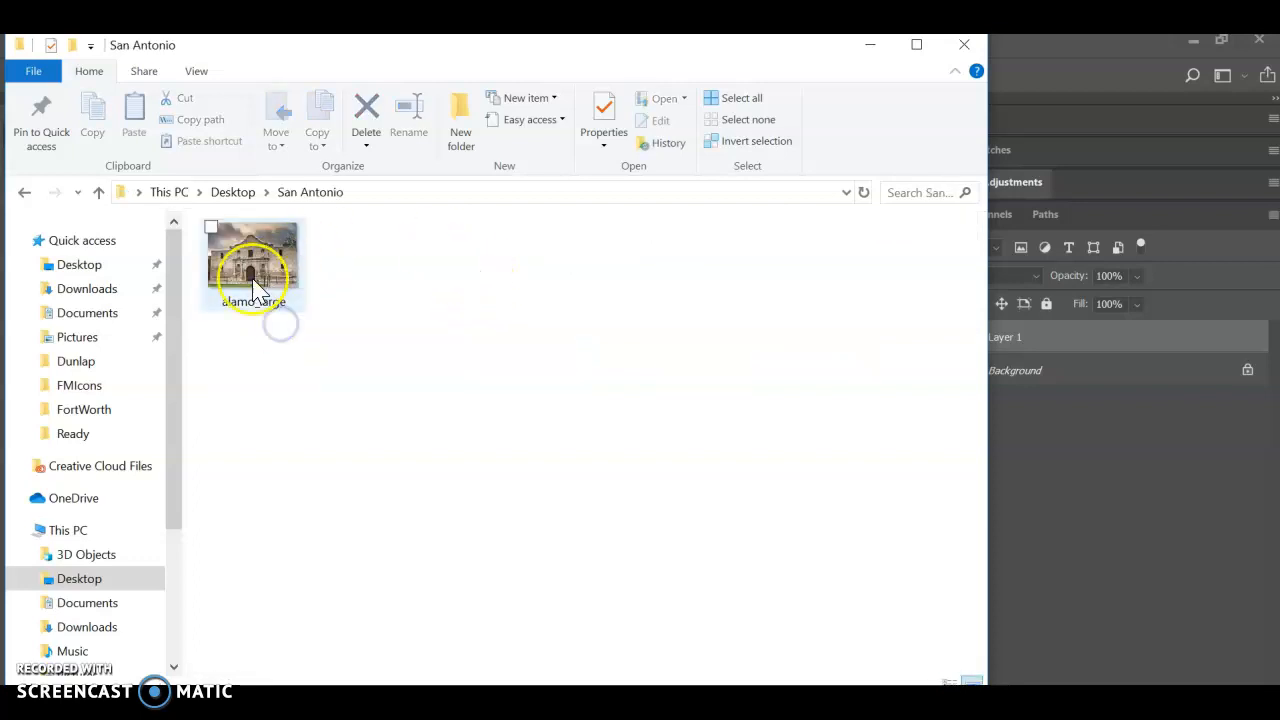
click(228, 295)
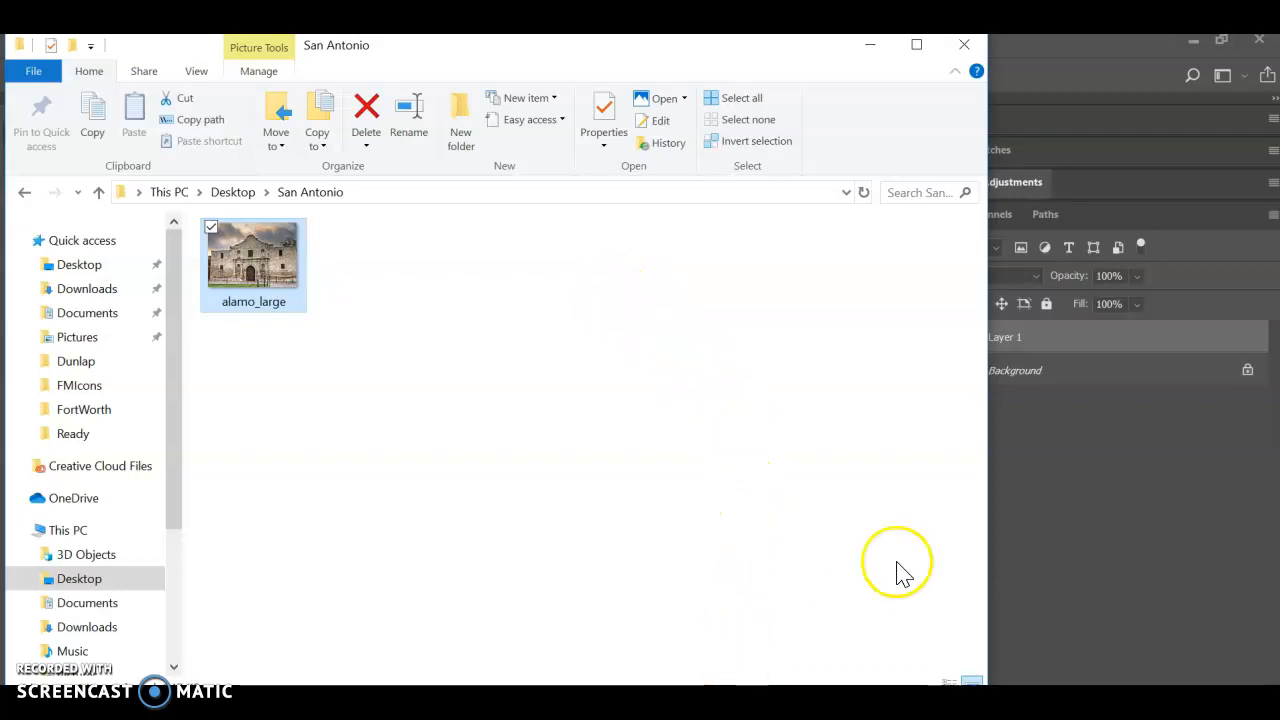
- Switch back to Photoshop and create a new document 100 pixels wide and 70 pixels high
click(1036, 60)
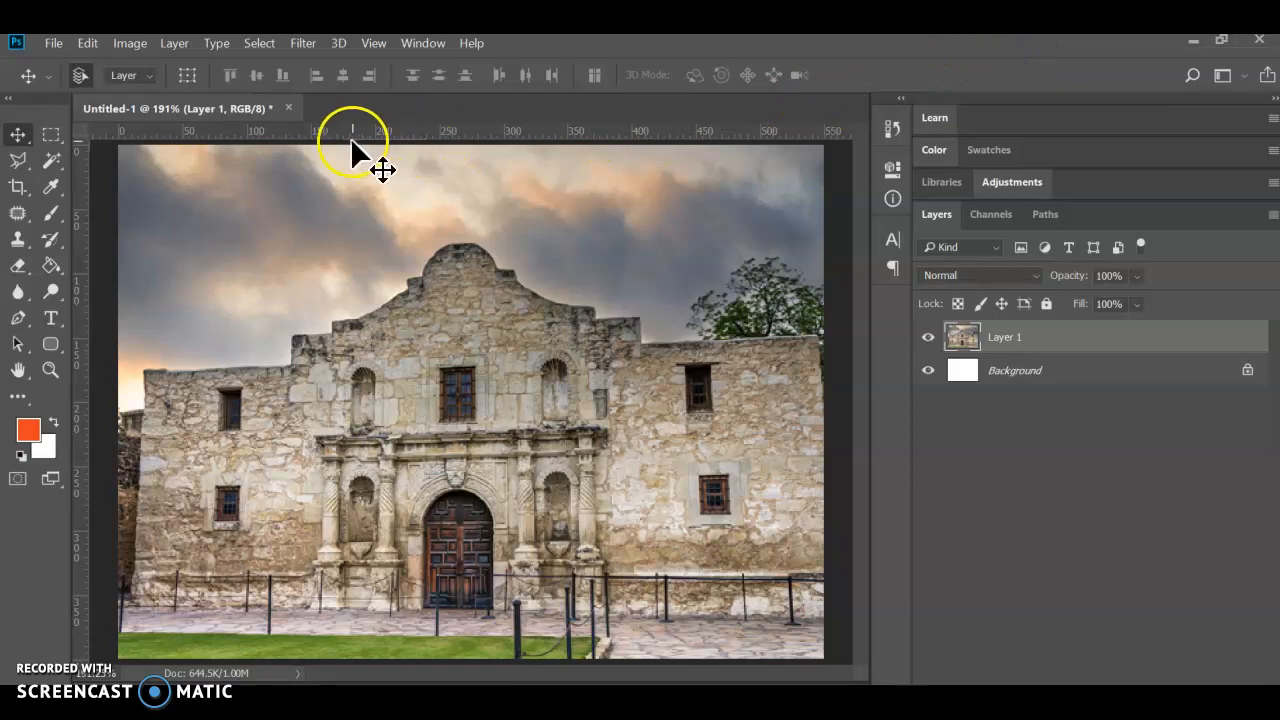
click(50, 44)
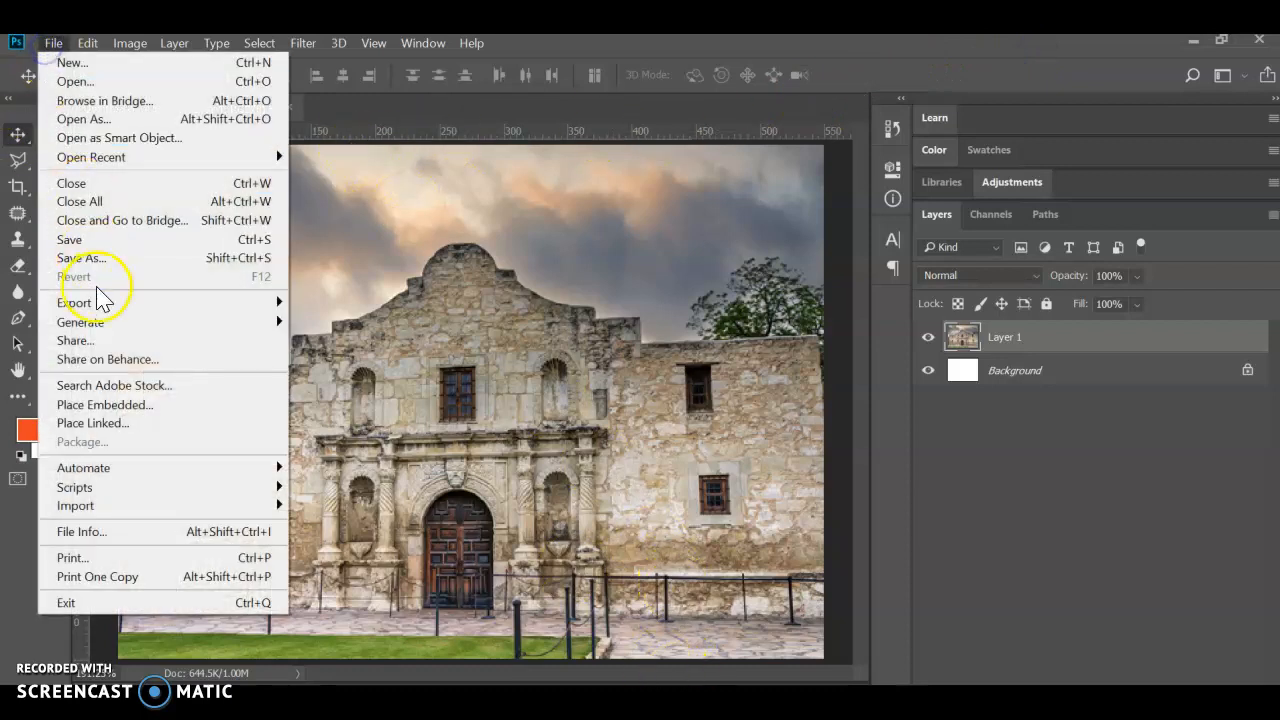
click(110, 63)
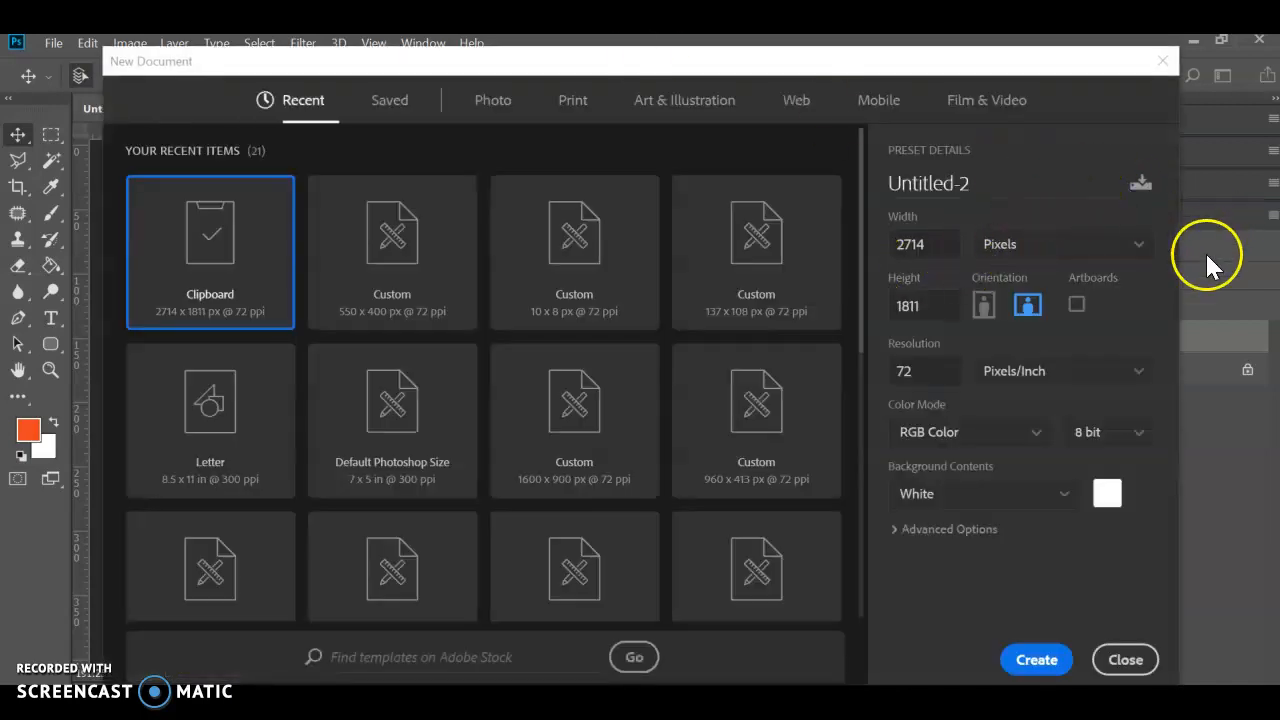
click(1108, 246)
click(1110, 246)
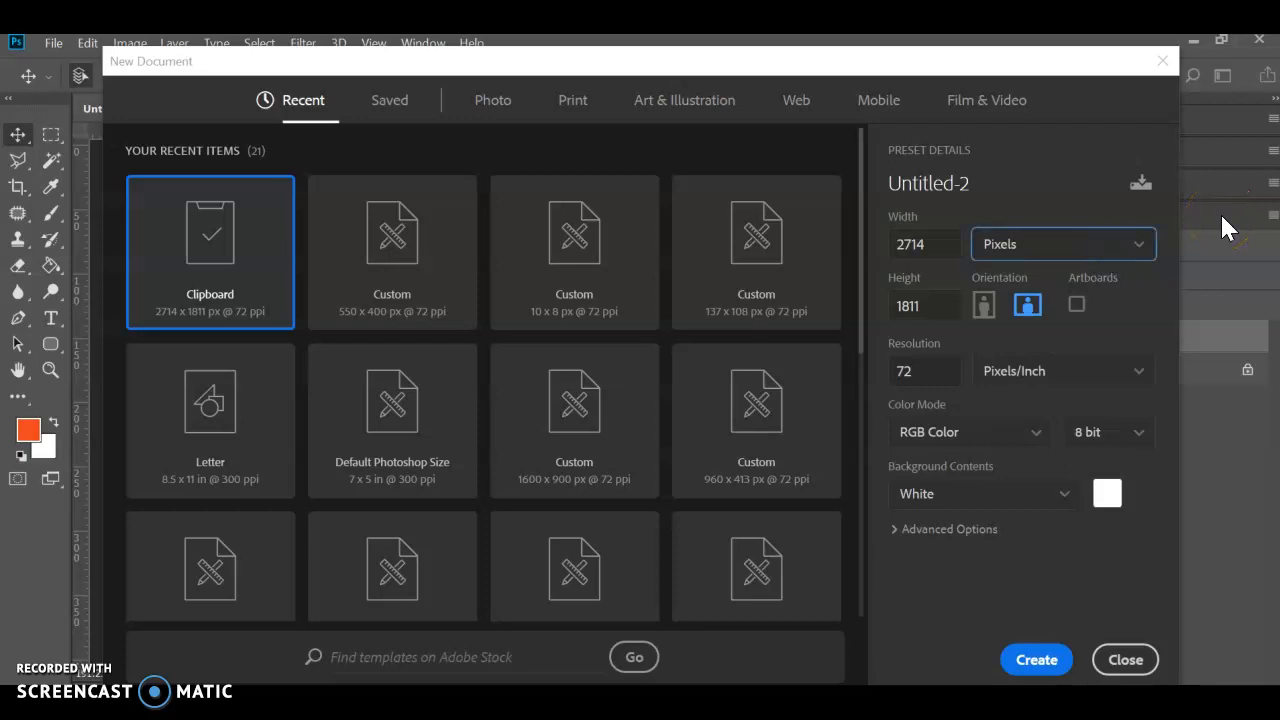
double_click(923, 243)
text(100)
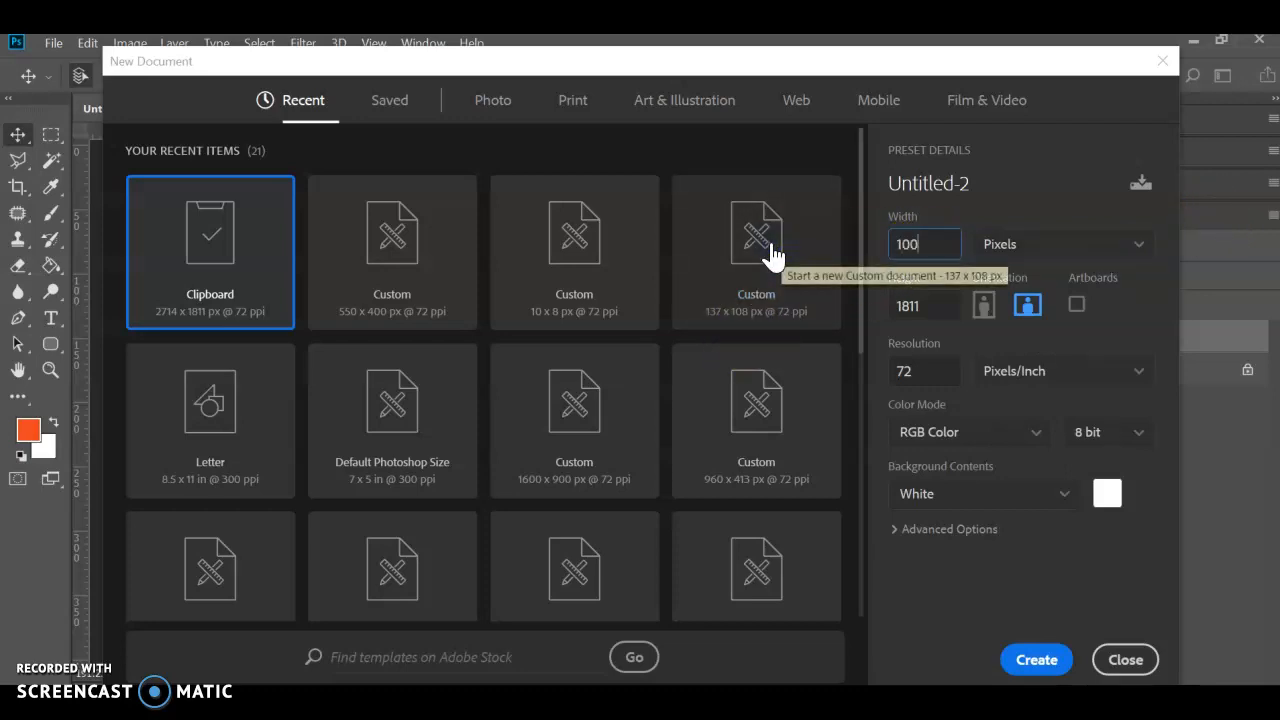
key(Tab)
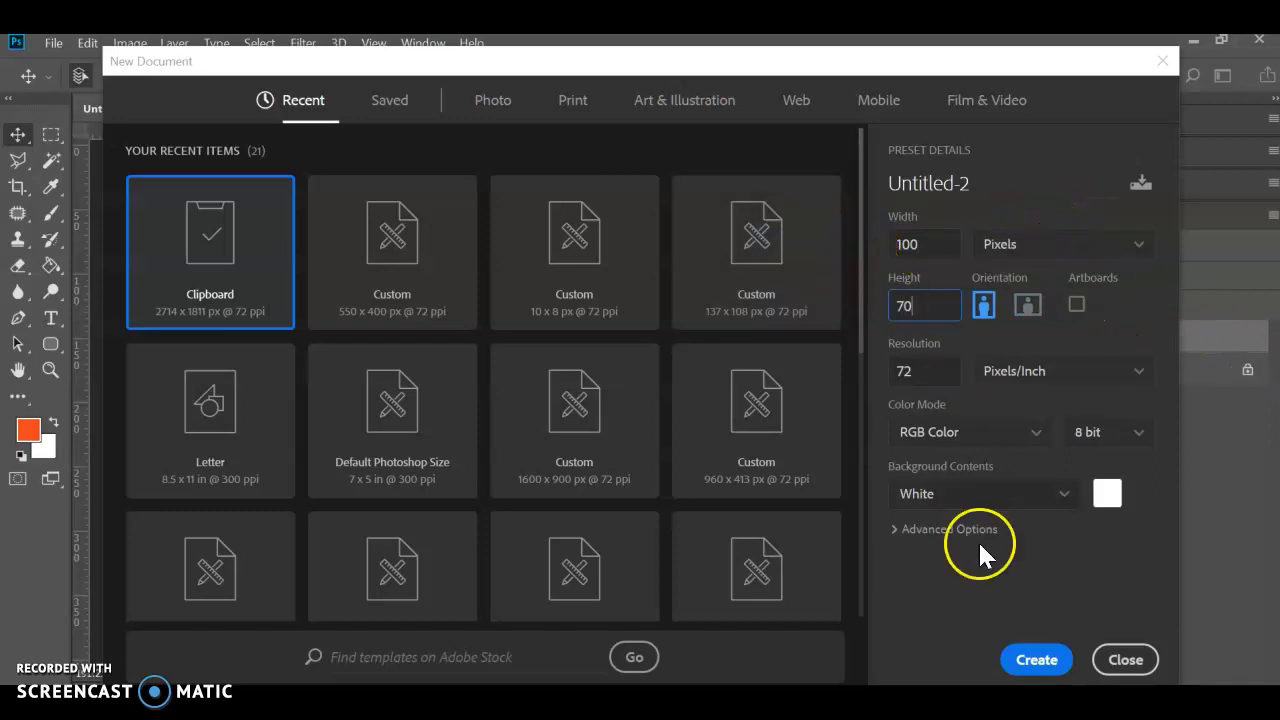
click(1056, 659)
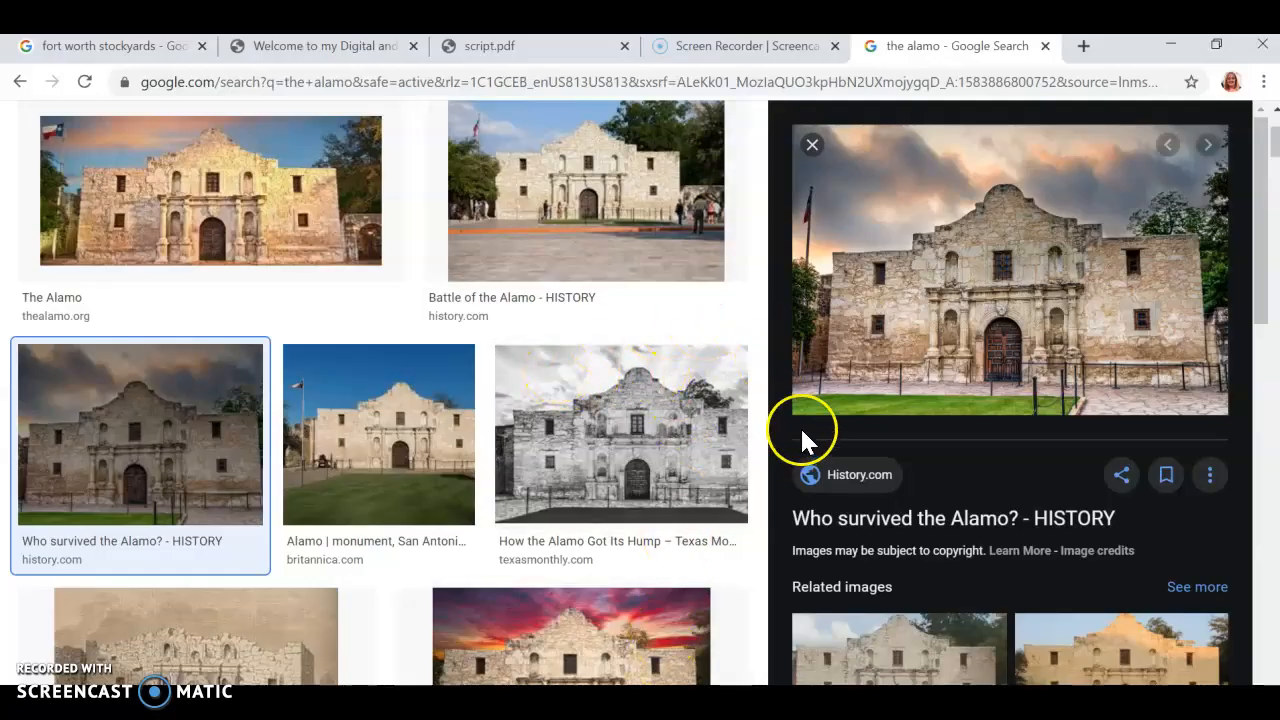
- Find the Wide Open Country Alamo picture with the red sunset sky in the image results and copy it
scroll(800, 426, down, 1)
scroll(523, 566, down, 4)
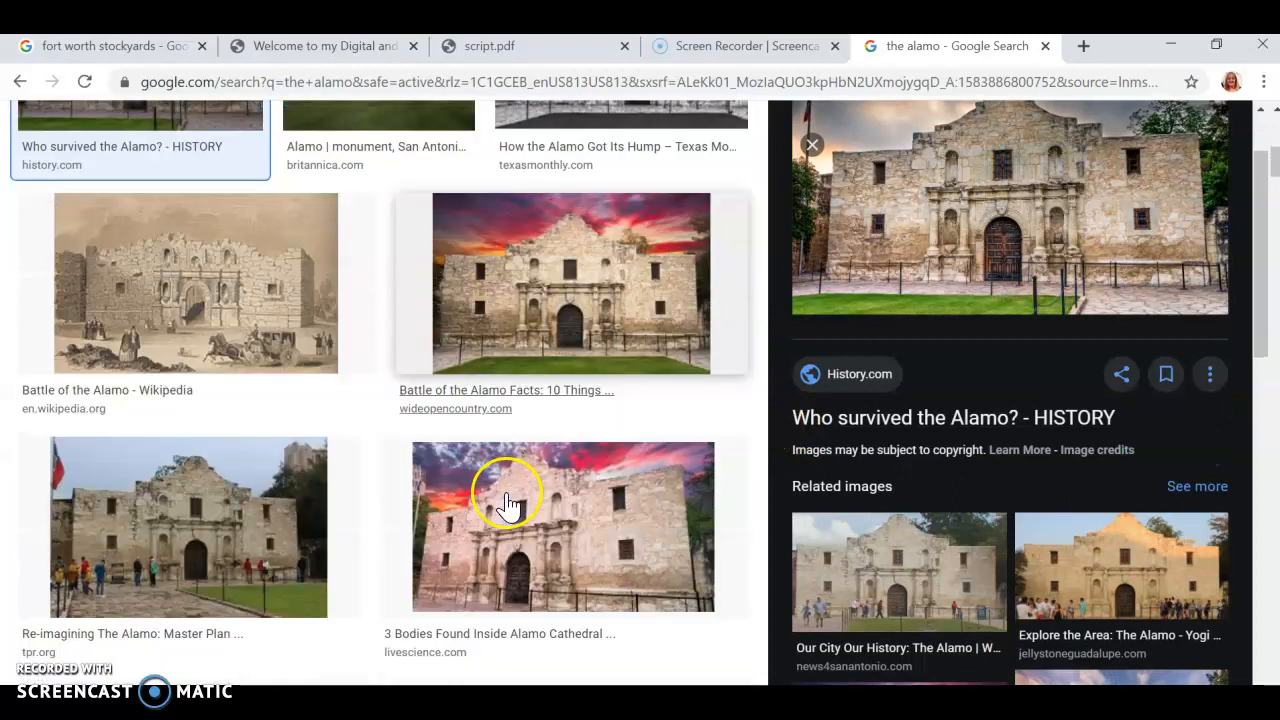
scroll(812, 385, down, 4)
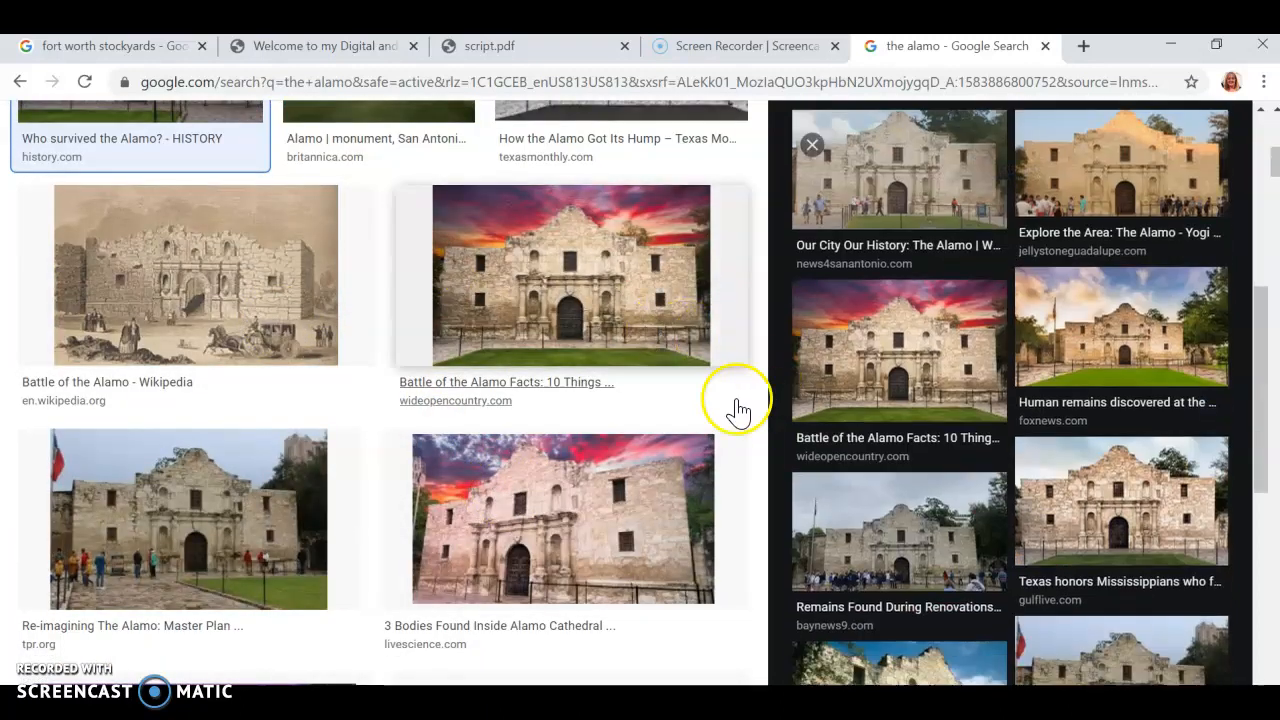
click(606, 286)
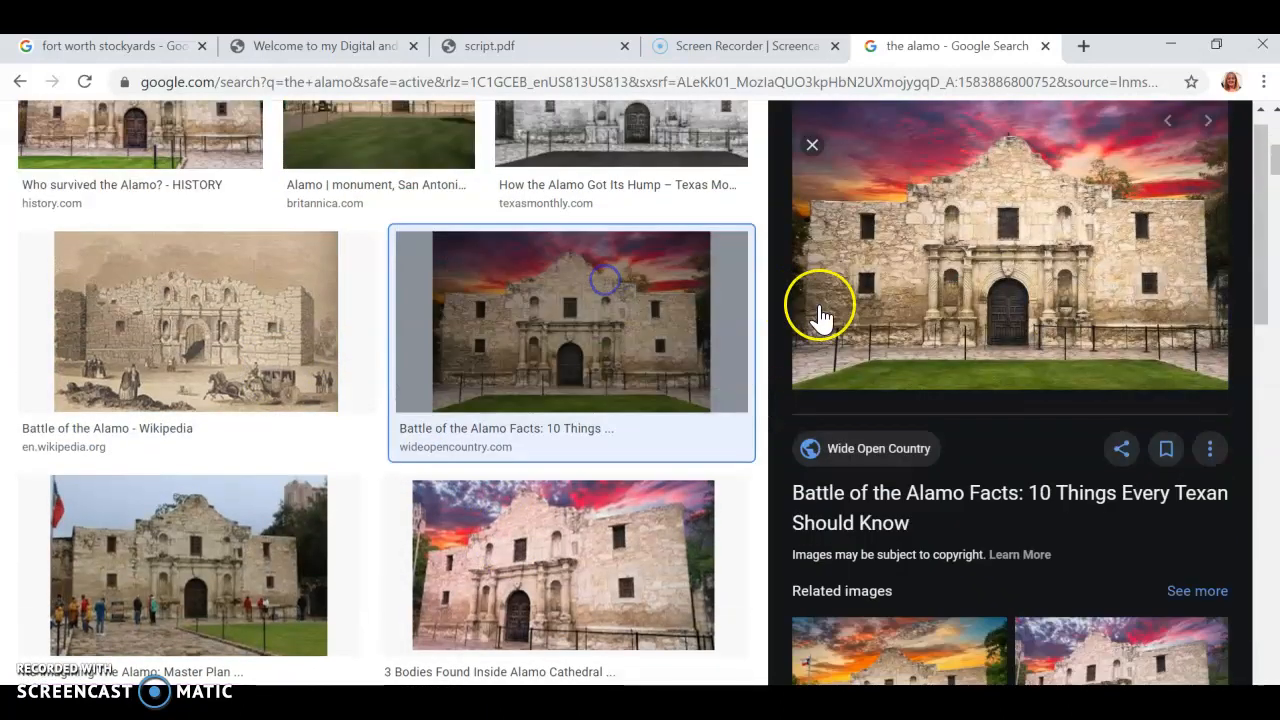
right_click(958, 222)
click(1042, 443)
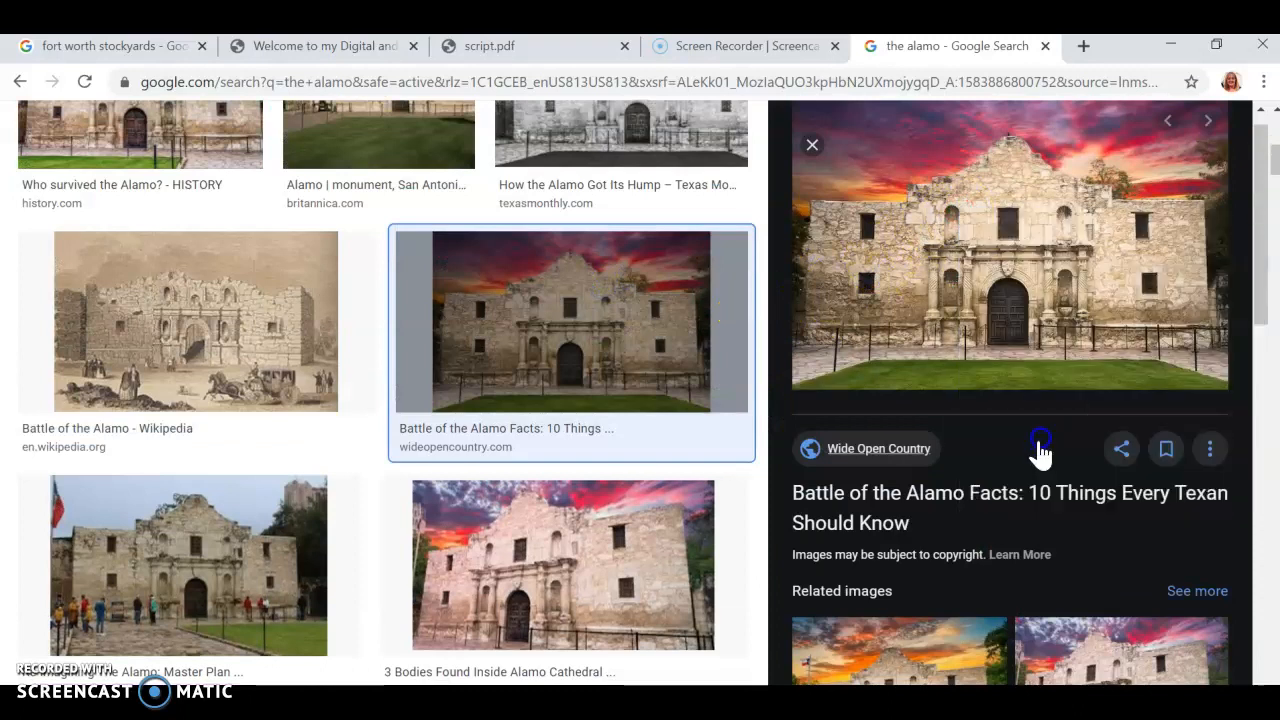
- Switch to Photoshop, paste the copied Alamo picture into the 100 by 70 document and scale it down to fill the canvas
key(alt+Tab)
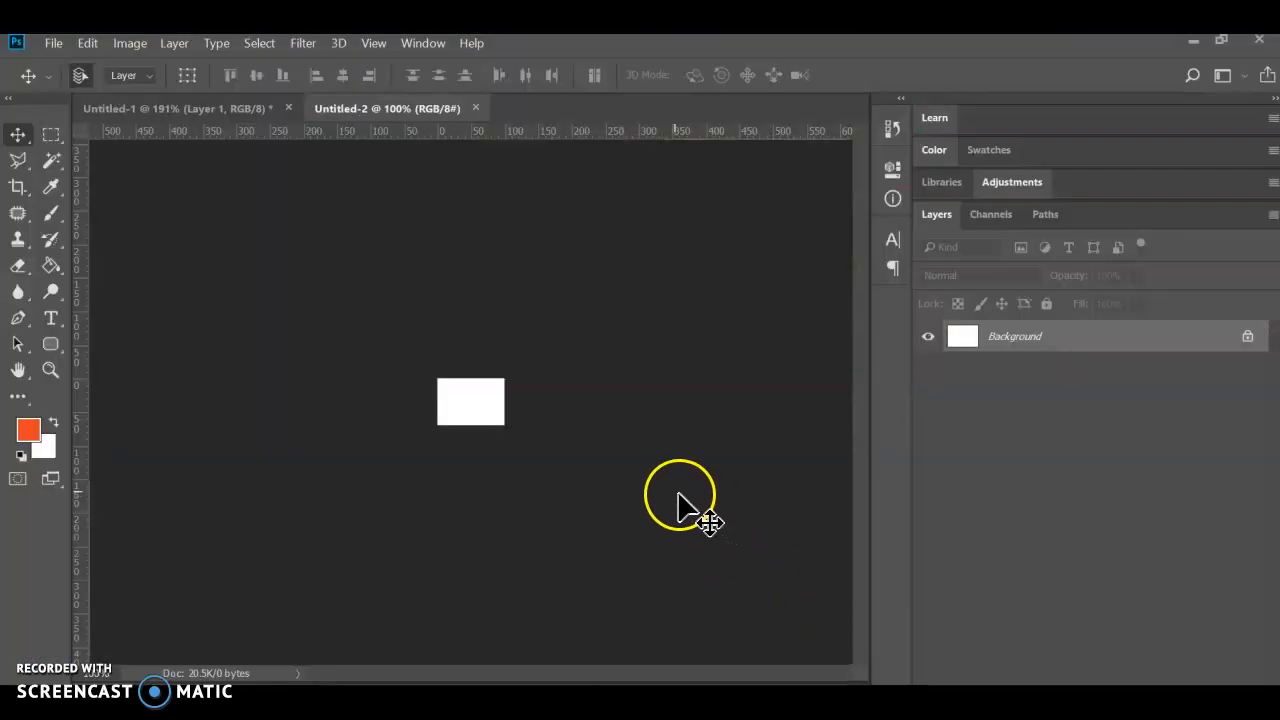
key(ctrl+v)
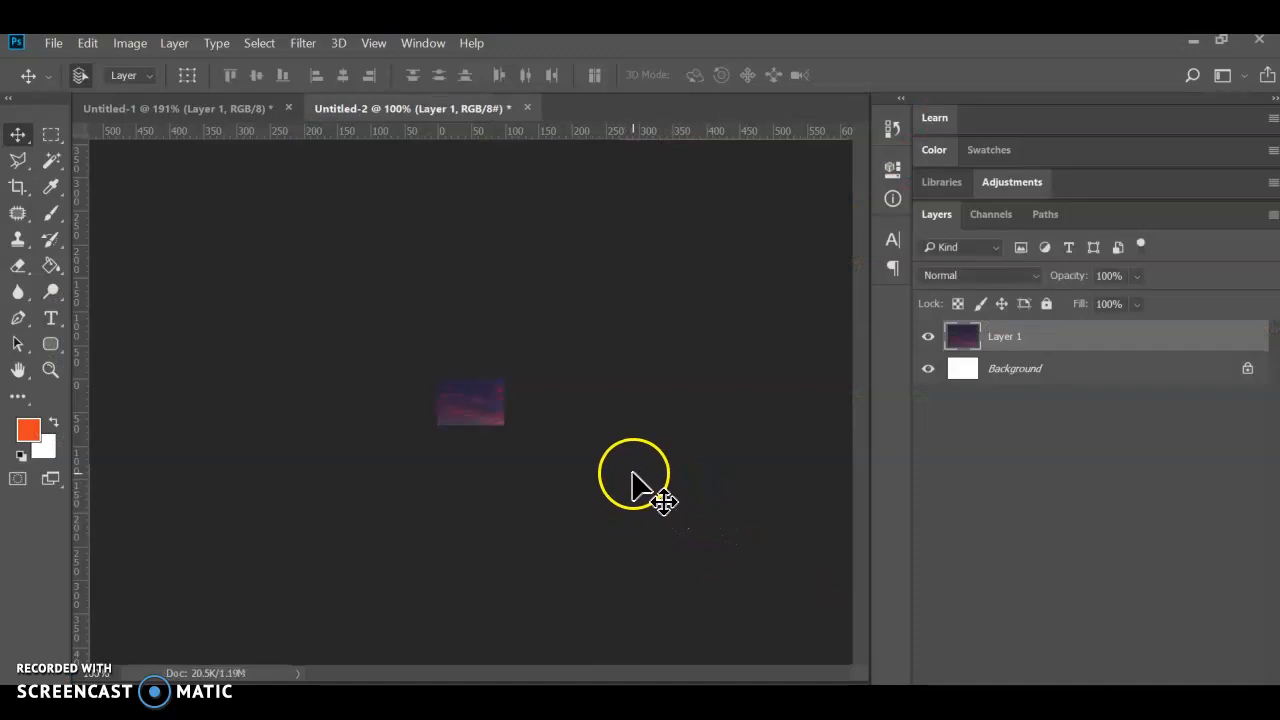
key(ctrl+t)
drag(600, 491, 355, 322)
drag(171, 212, 391, 387)
drag(683, 574, 511, 437)
drag(418, 437, 427, 428)
key(Return)
key(ctrl+plus)
key(ctrl+plus)
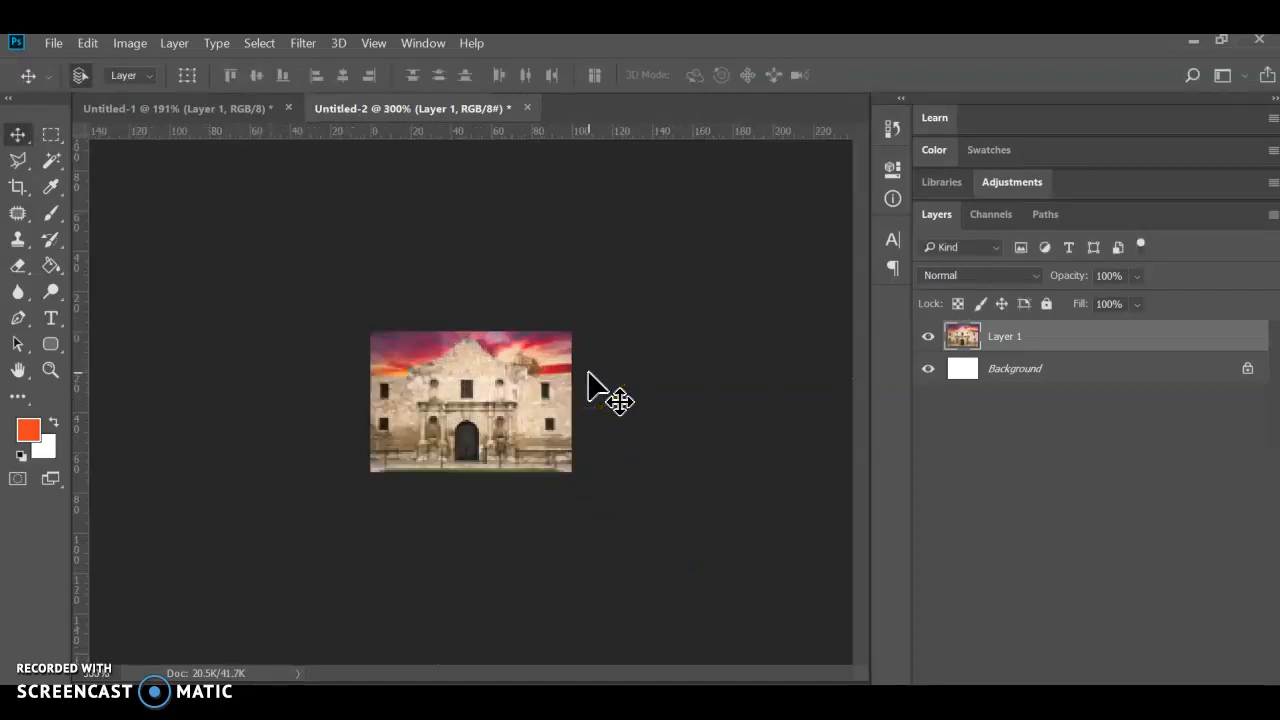
- Save the small image in the San Antonio folder as alamo_small in JPEG format, accepting the JPEG options
key(ctrl+s)
text(al)
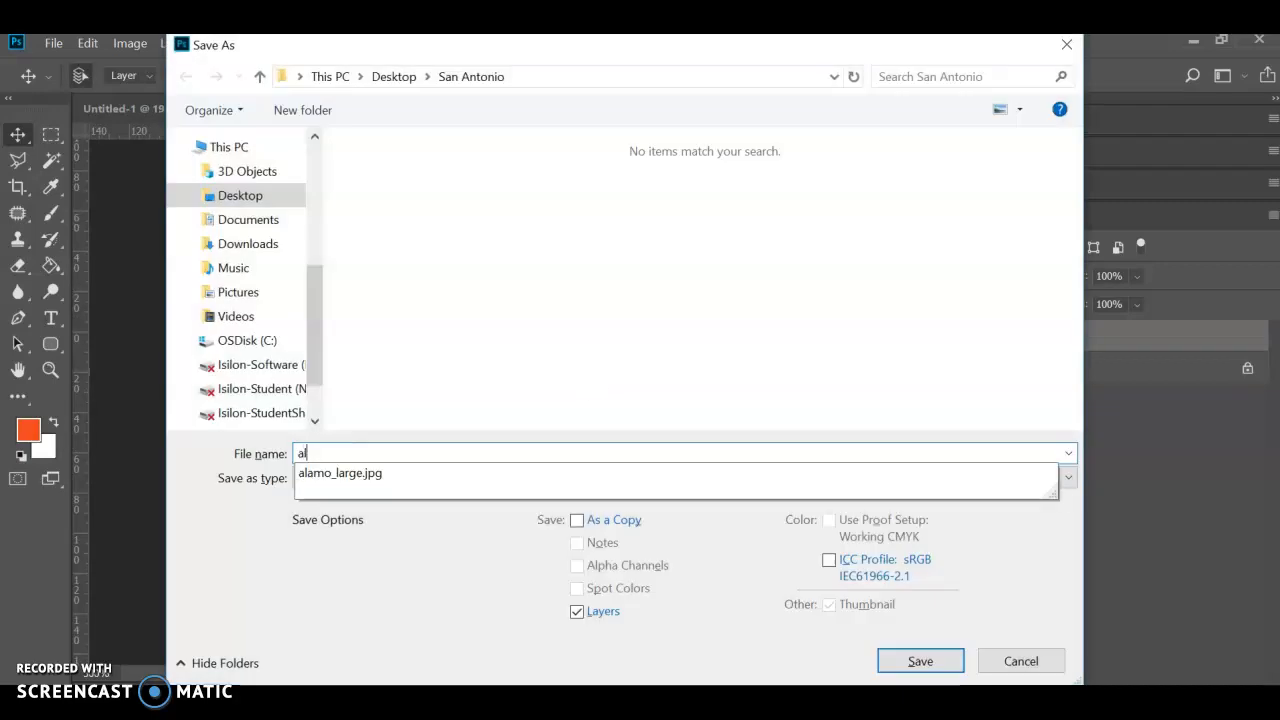
text(amo_small)
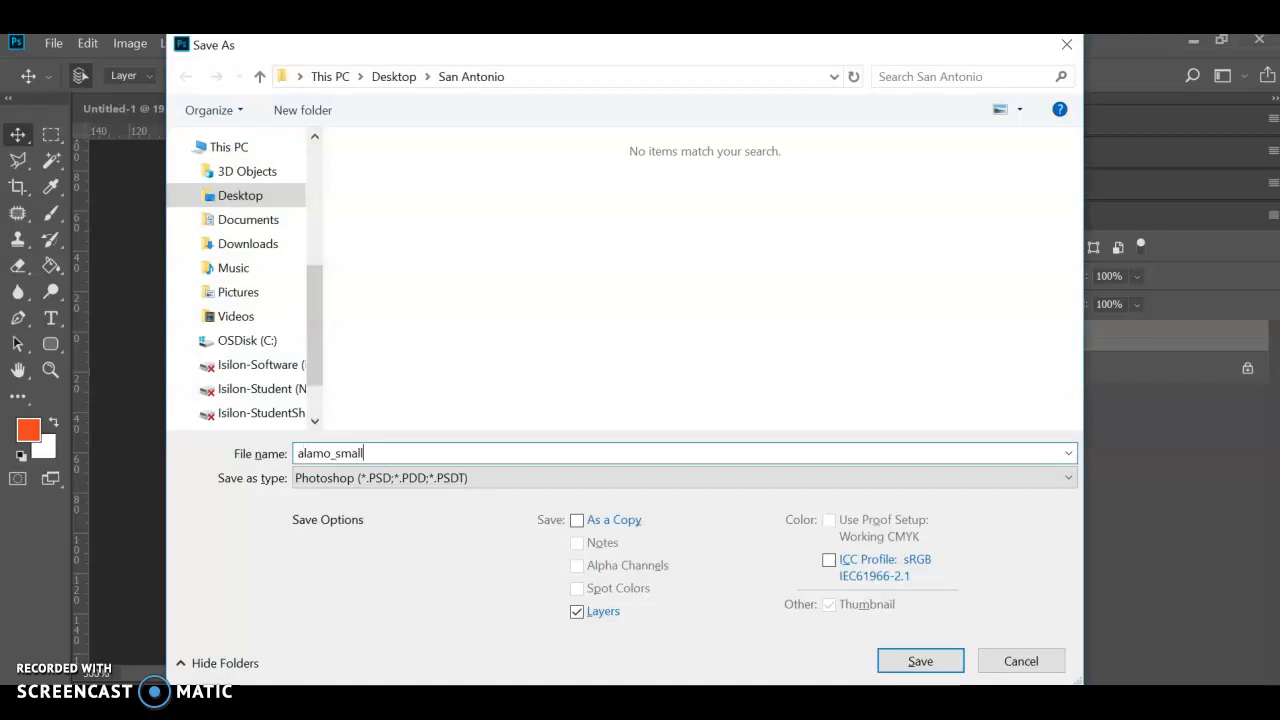
click(405, 477)
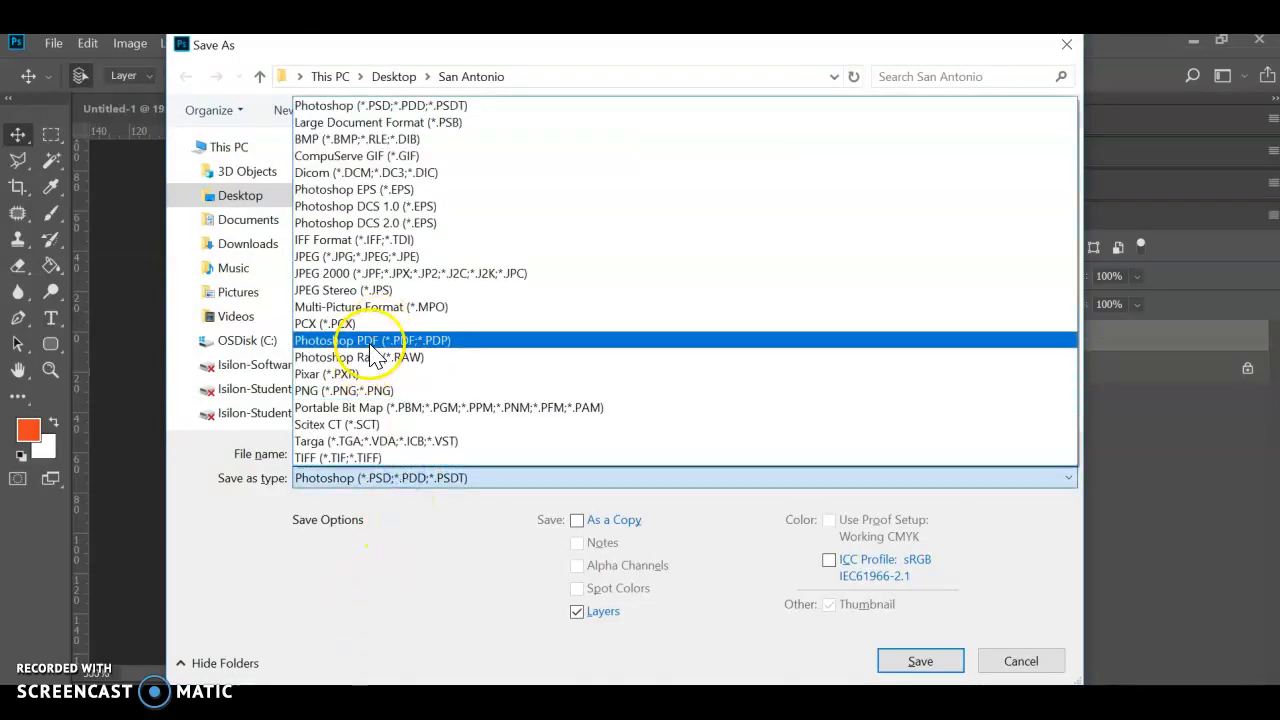
click(365, 256)
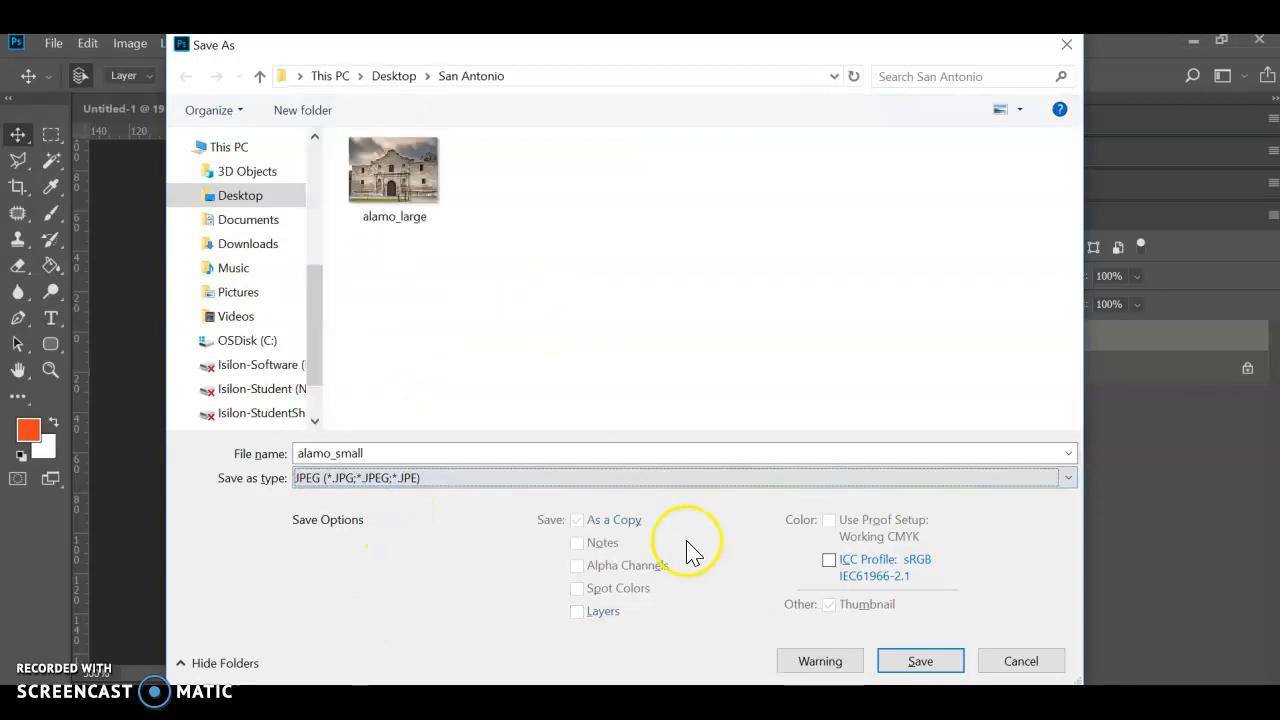
click(926, 660)
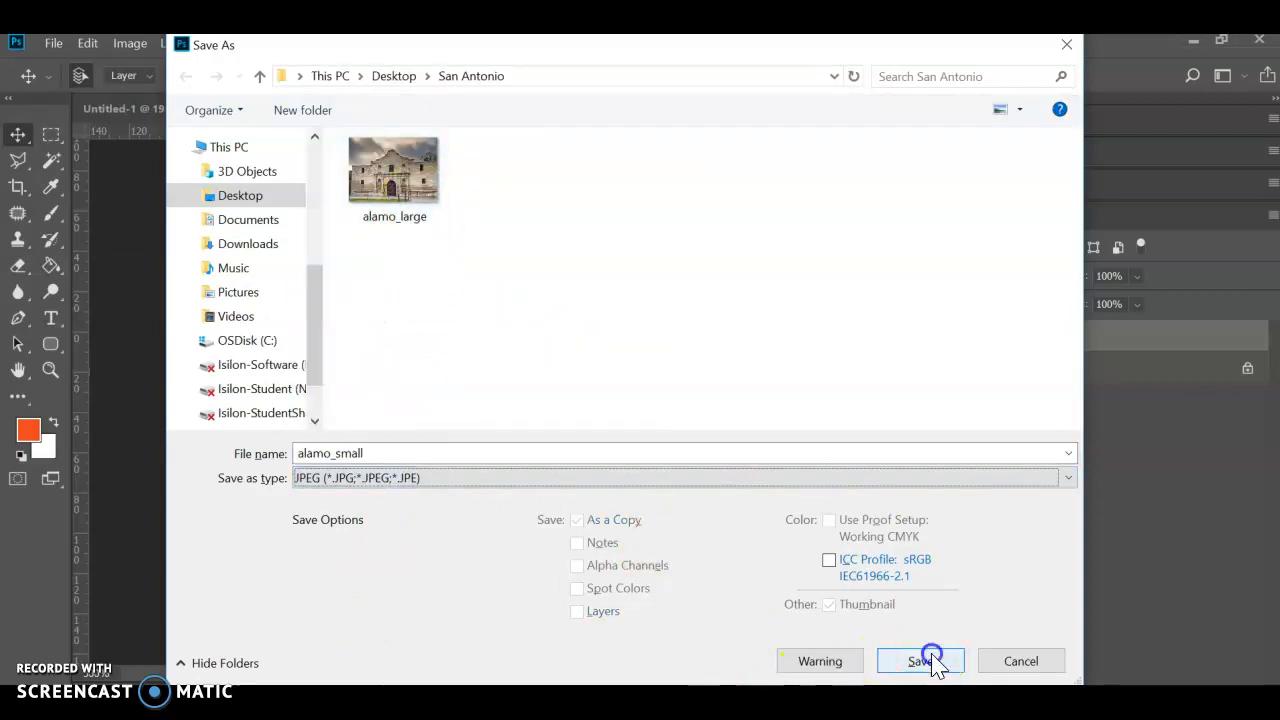
click(735, 180)
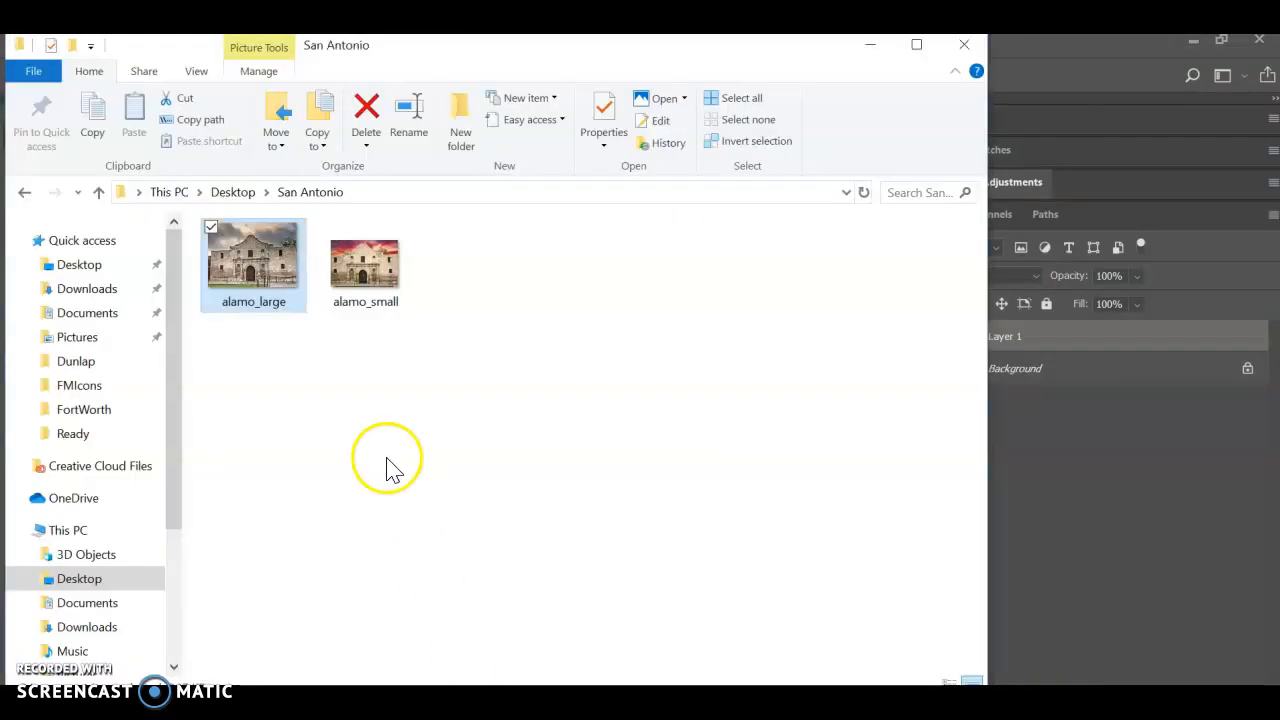
- View alamo_large and alamo_small from the San Antonio folder in Photos to compare their sizes, closing the viewer and the folder window
click(270, 290)
double_click(270, 290)
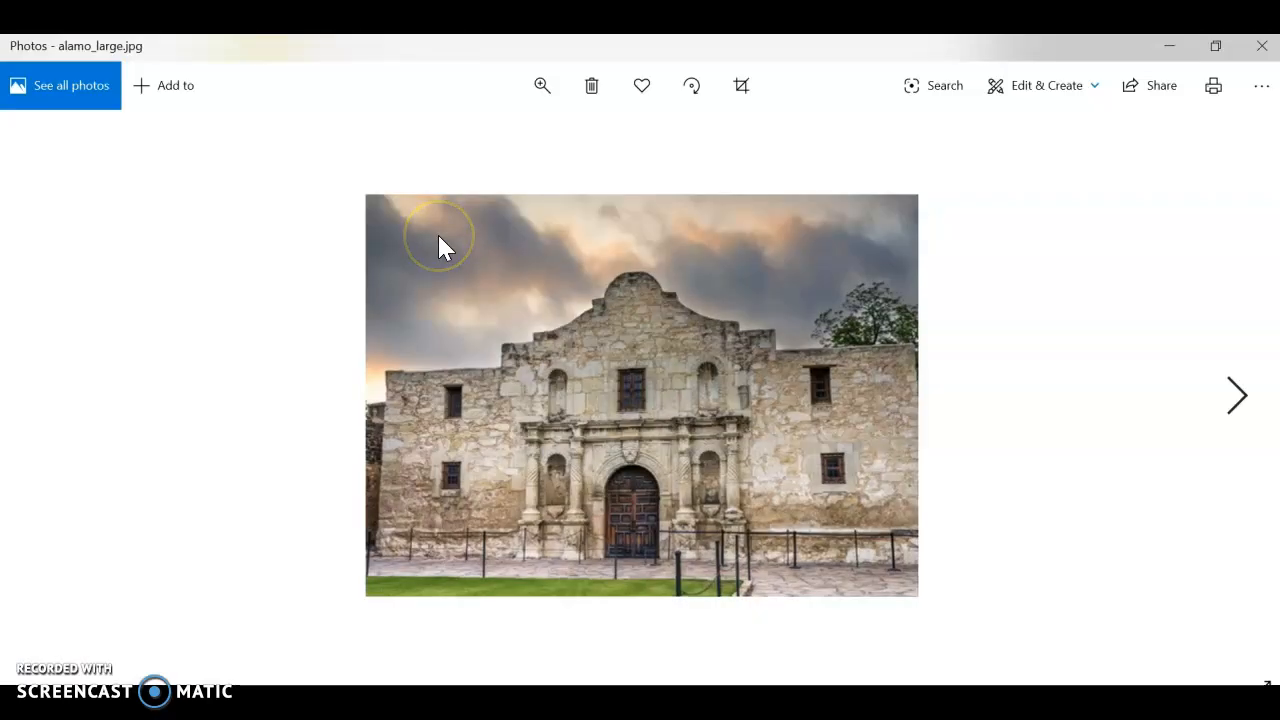
key(Right)
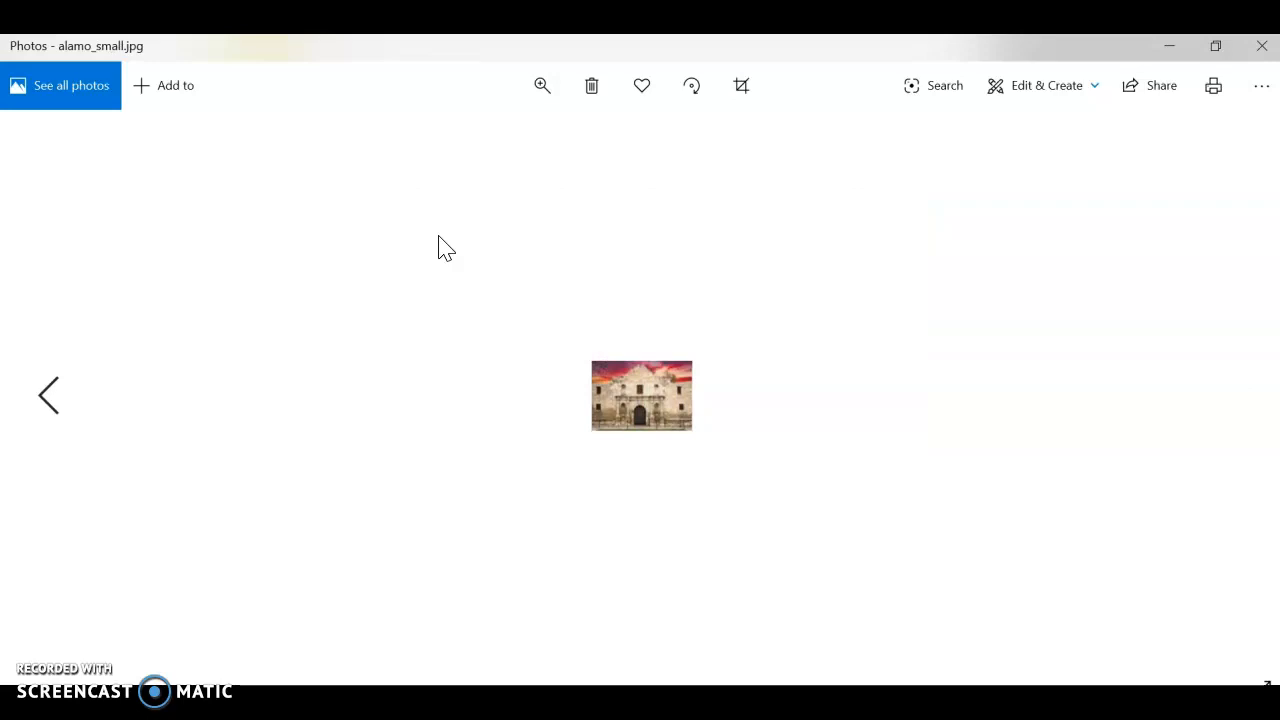
key(Left)
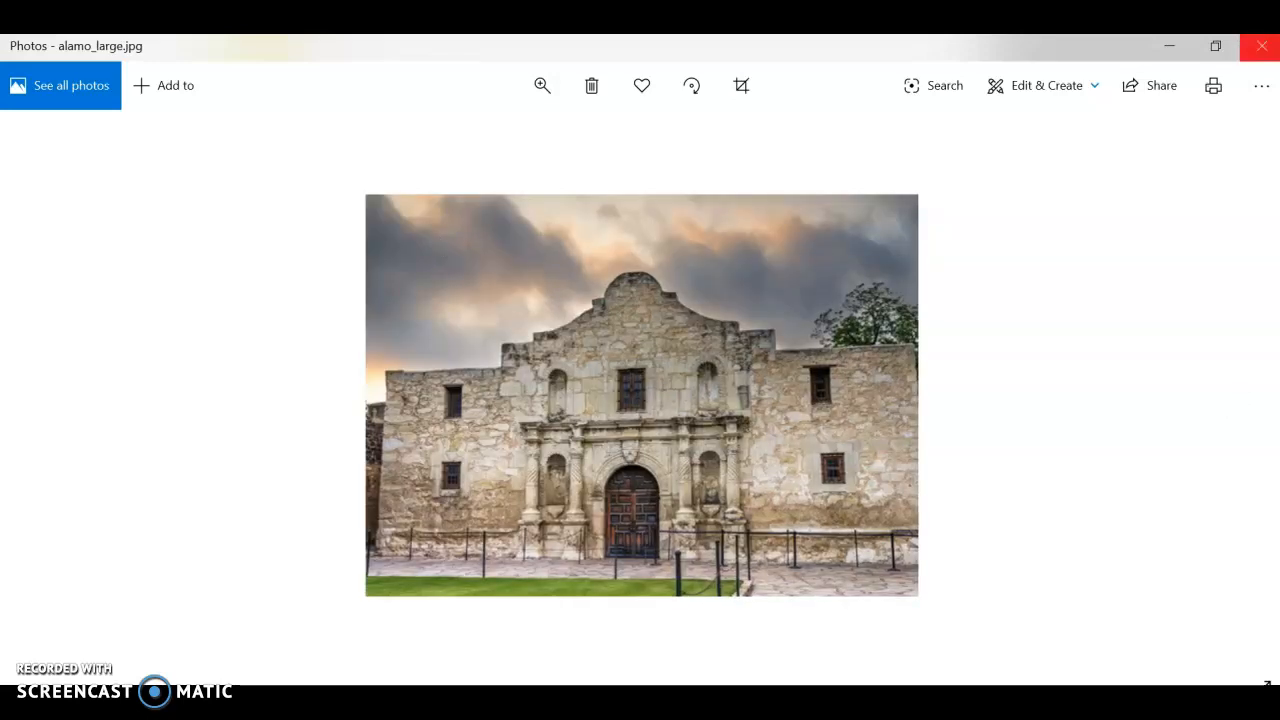
click(1262, 47)
click(965, 49)
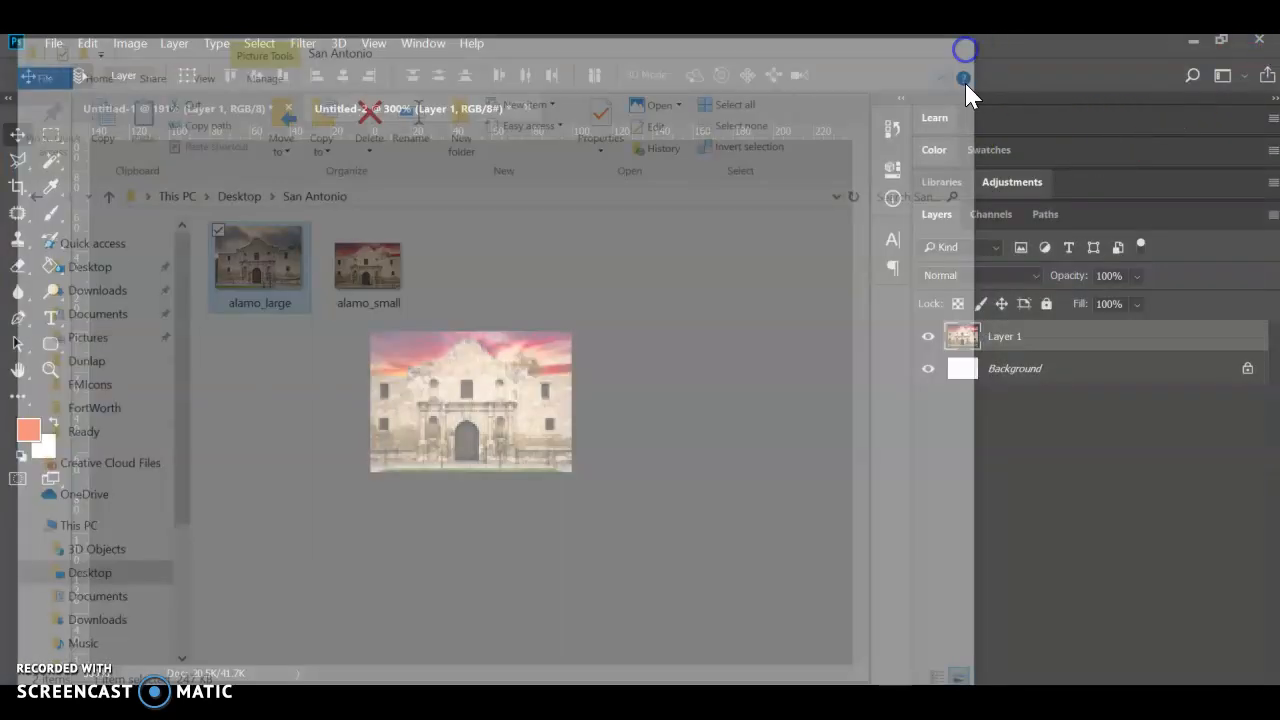
- Minimize Photoshop and the browser, without quitting Photoshop, to bring up the Fort Worth project in Adobe Animate
click(1258, 41)
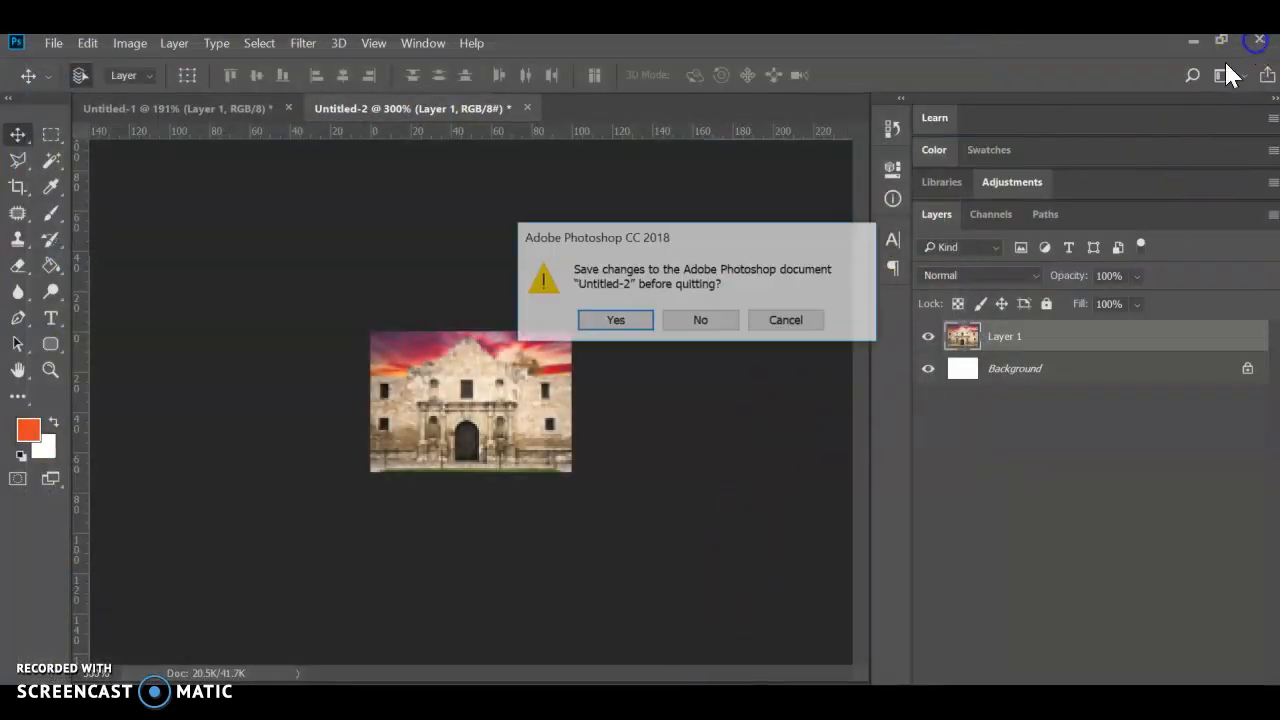
click(788, 321)
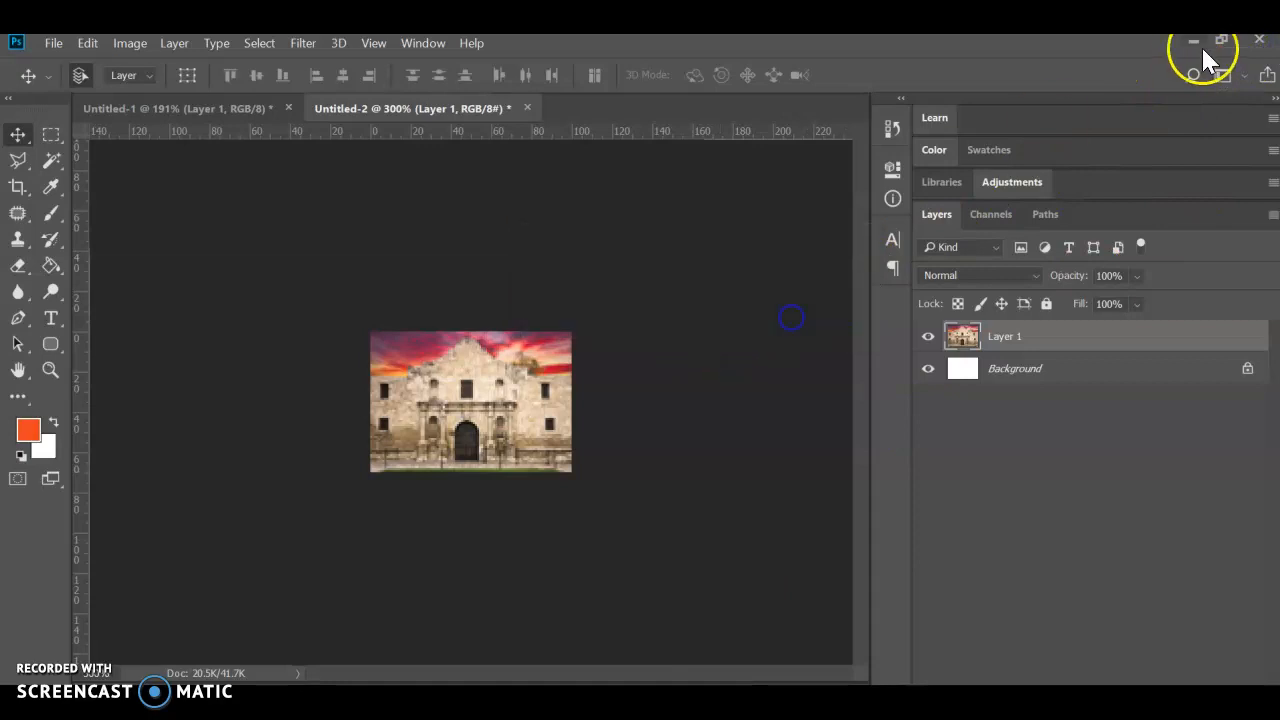
click(1197, 43)
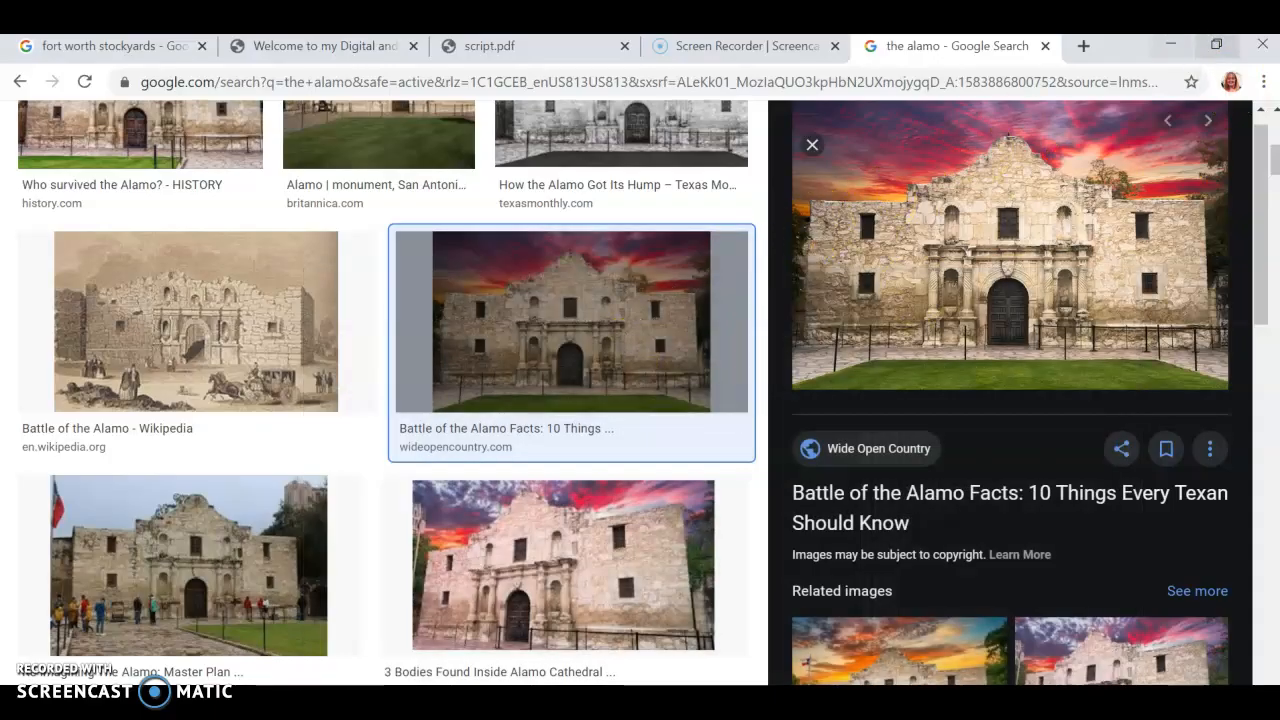
click(1171, 45)
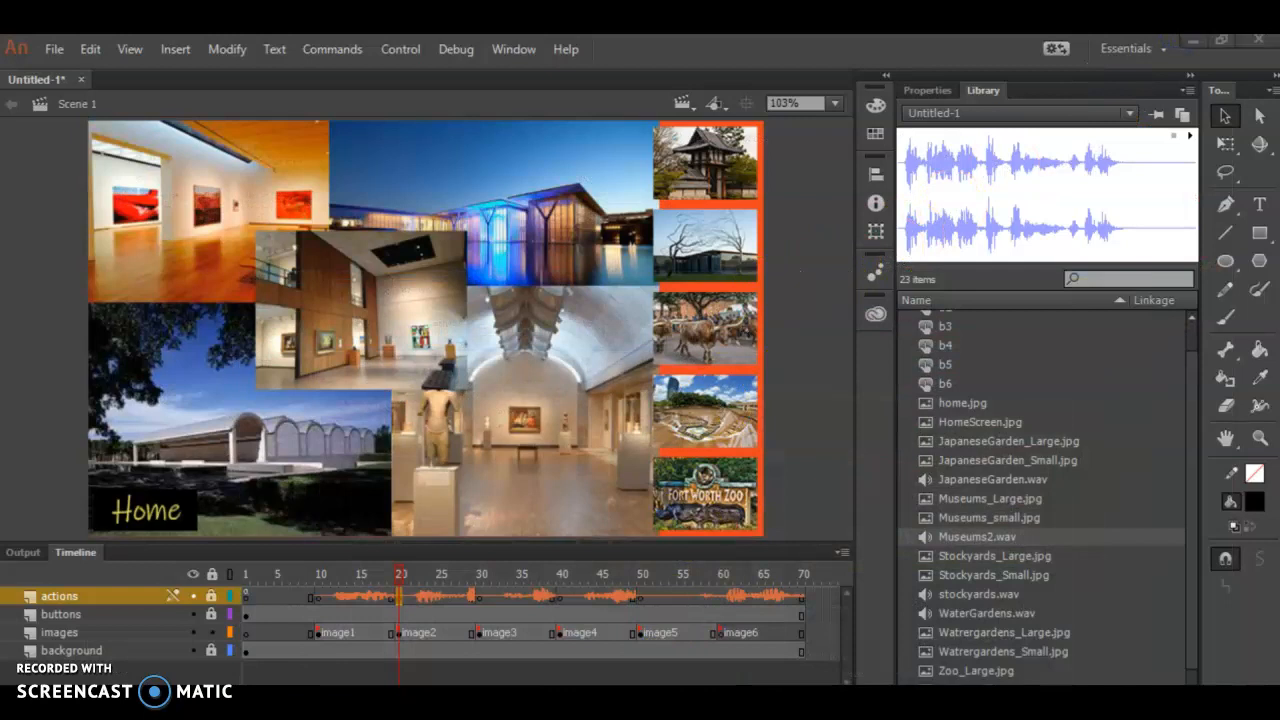
- Switch to Notepad and look through the narration script for the Fort Worth attractions
click(718, 702)
scroll(340, 228, up, 2)
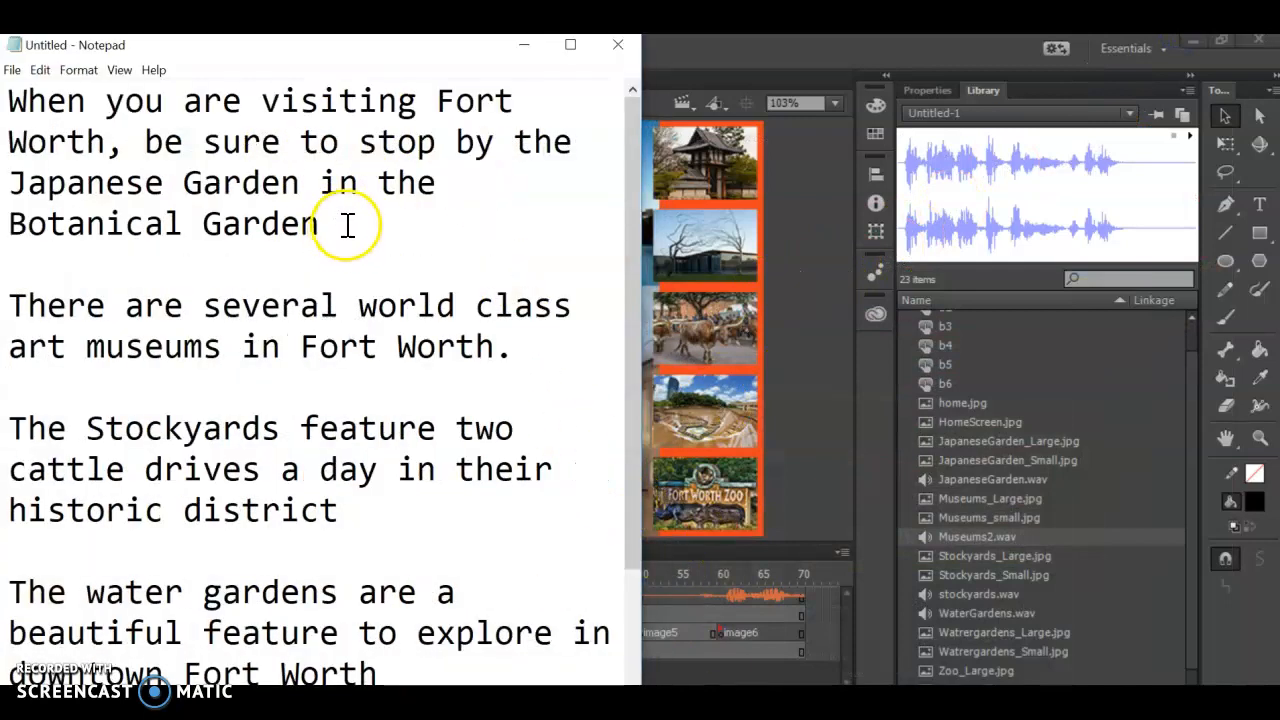
scroll(347, 226, down, 1)
scroll(336, 226, up, 1)
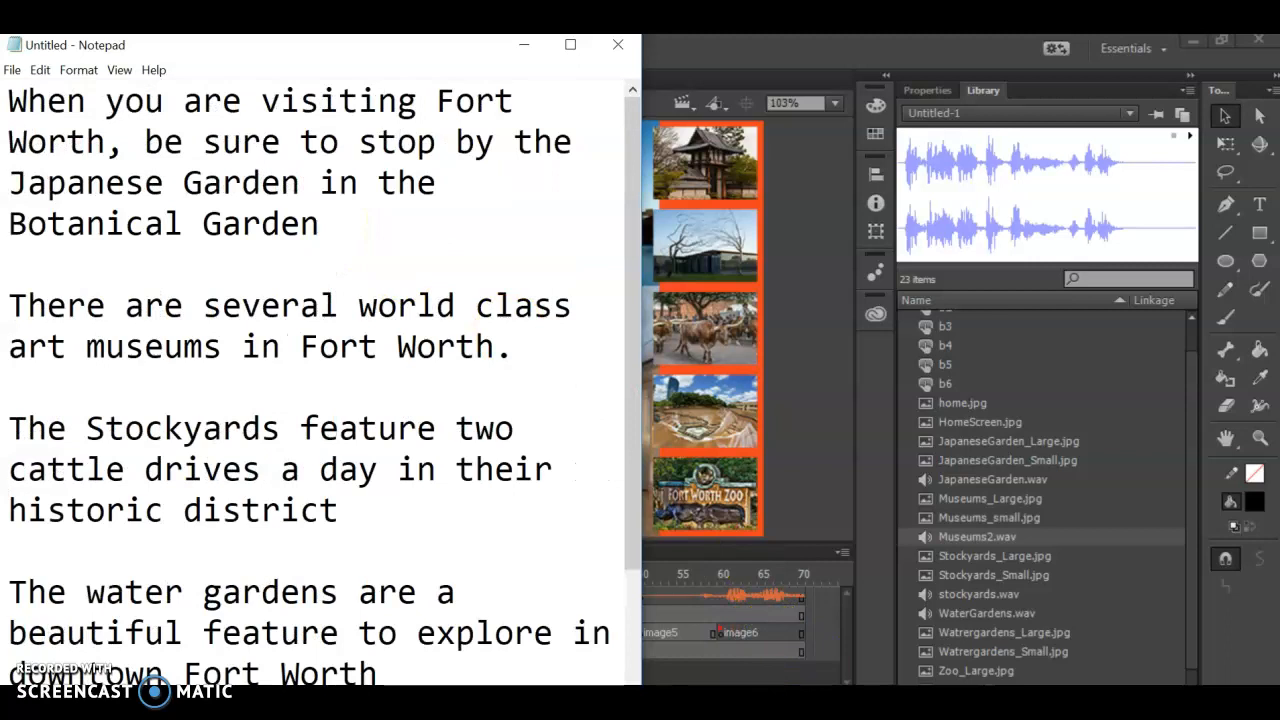
- Switch to Adobe Audition, create a new audio file named JapaneseGarden and record the Japanese Garden narration into it
click(820, 703)
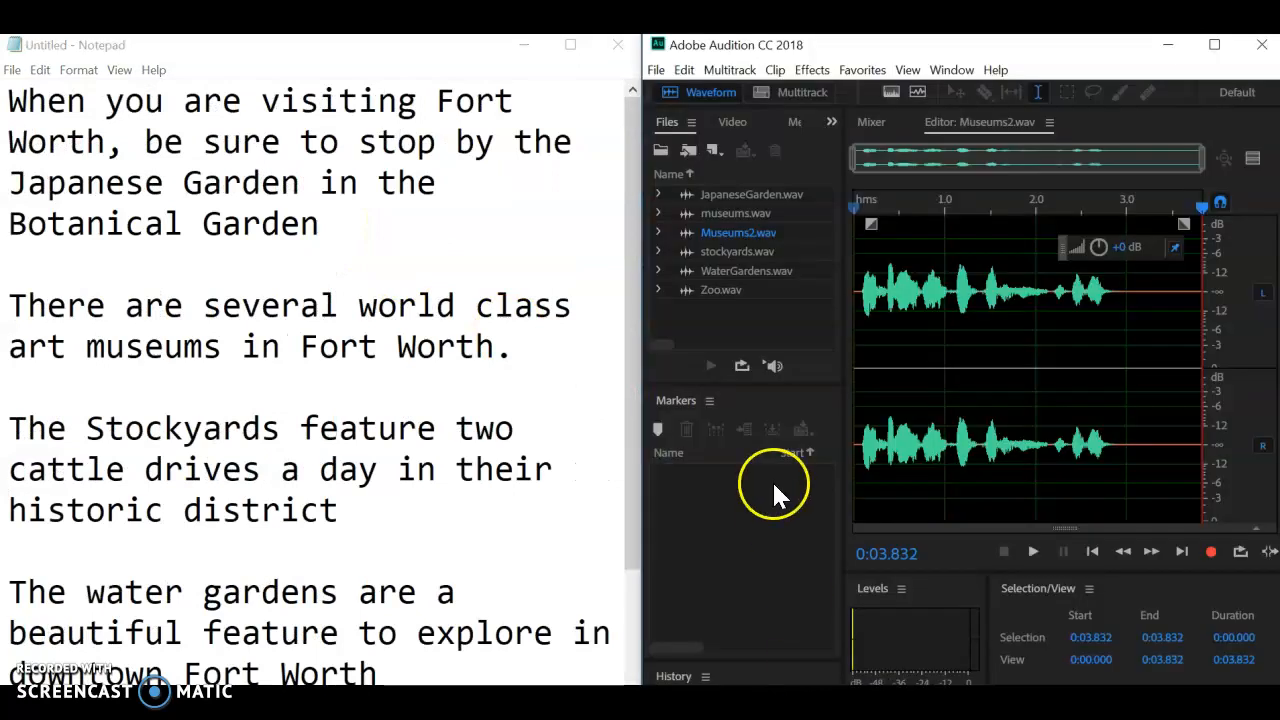
click(659, 72)
mouse_move(657, 86)
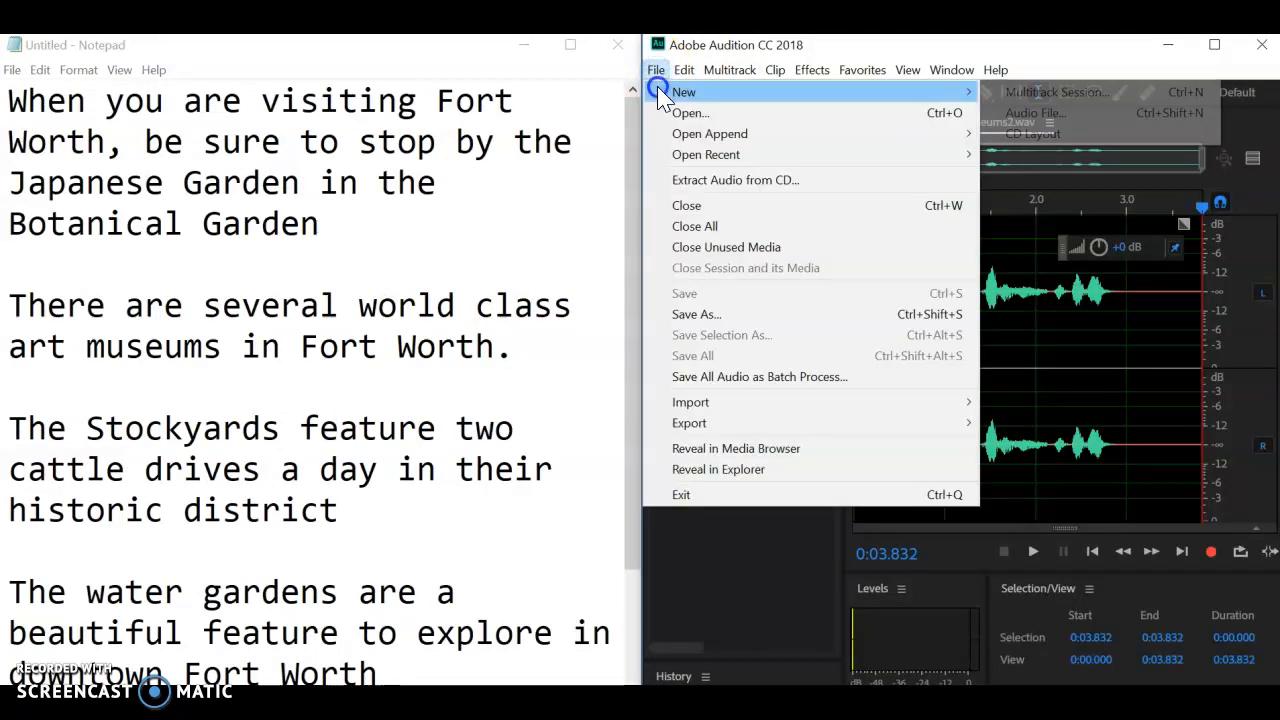
click(1070, 116)
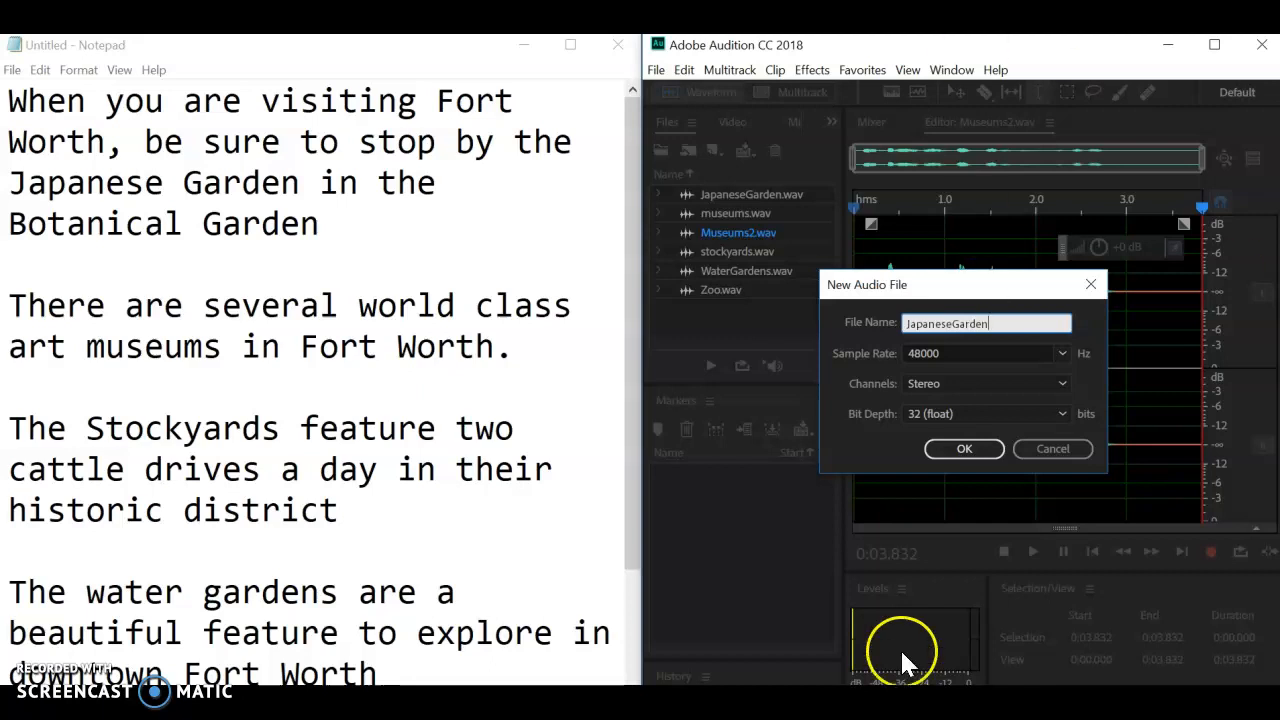
click(972, 450)
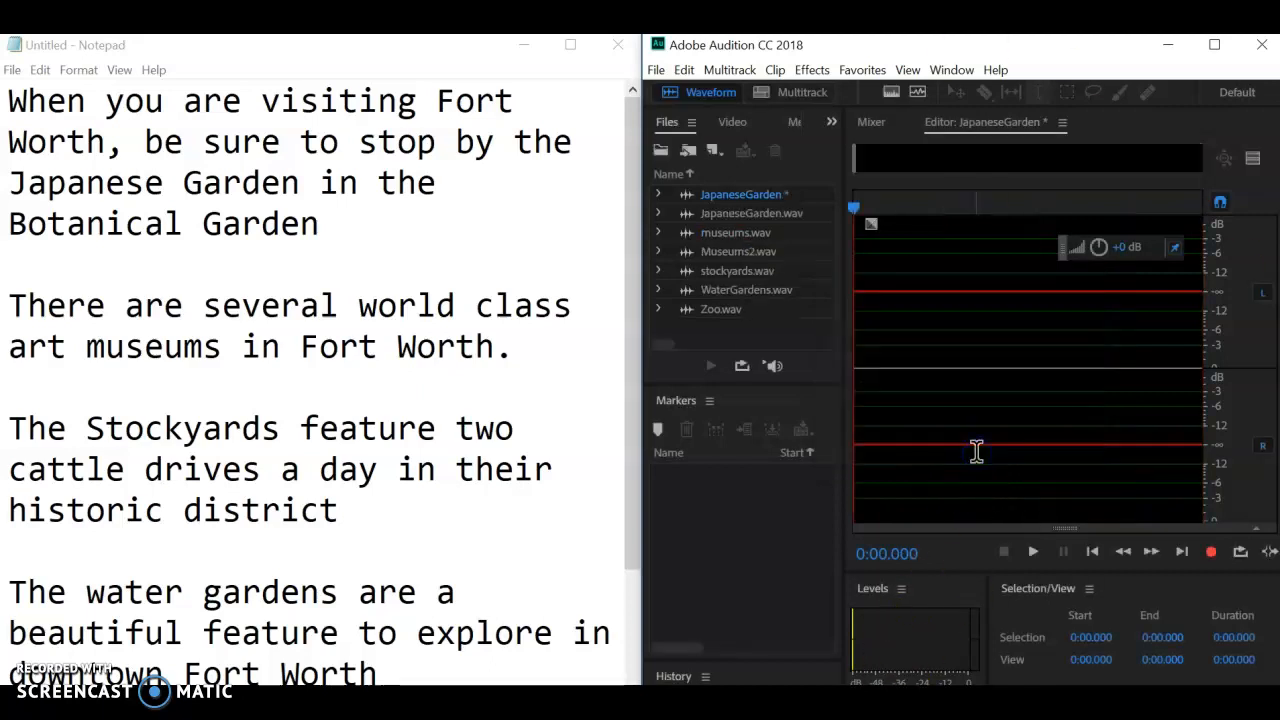
click(1212, 552)
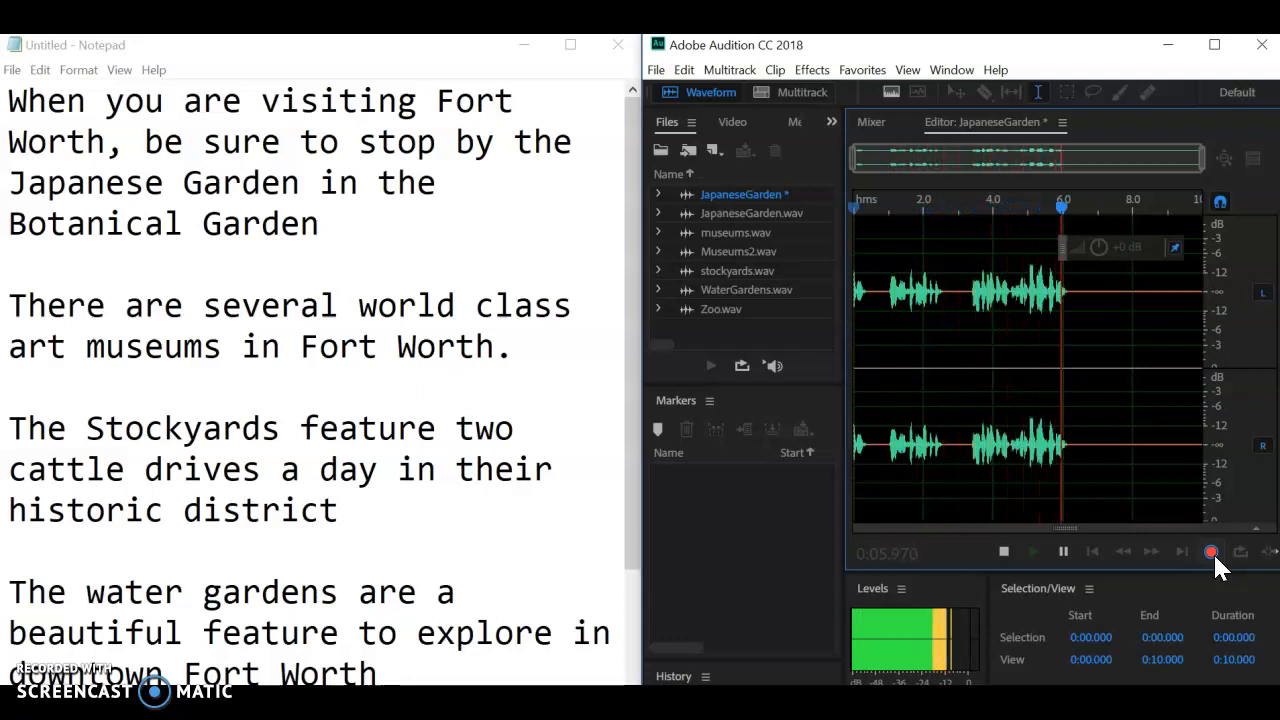
click(1213, 552)
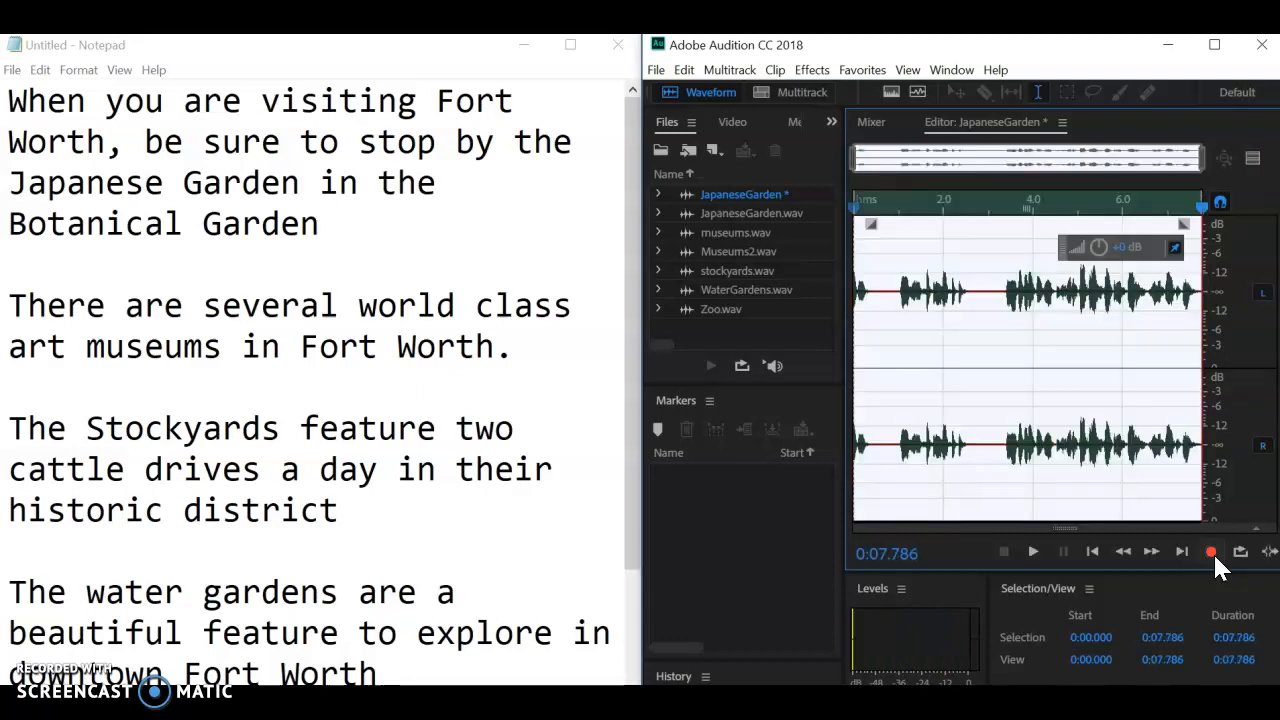
- Delete about the first 3.2 seconds of the JapaneseGarden recording, before the narration starts, and play back the rest
click(1001, 378)
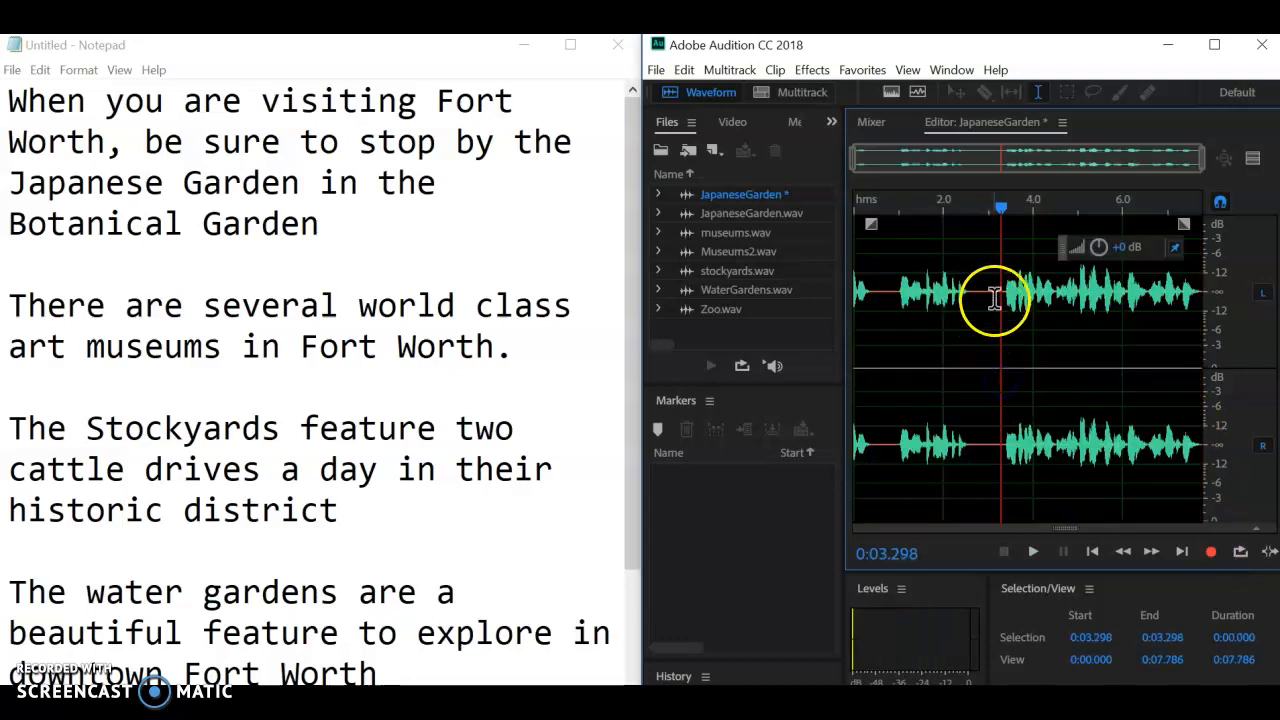
drag(991, 297, 862, 312)
key(Delete)
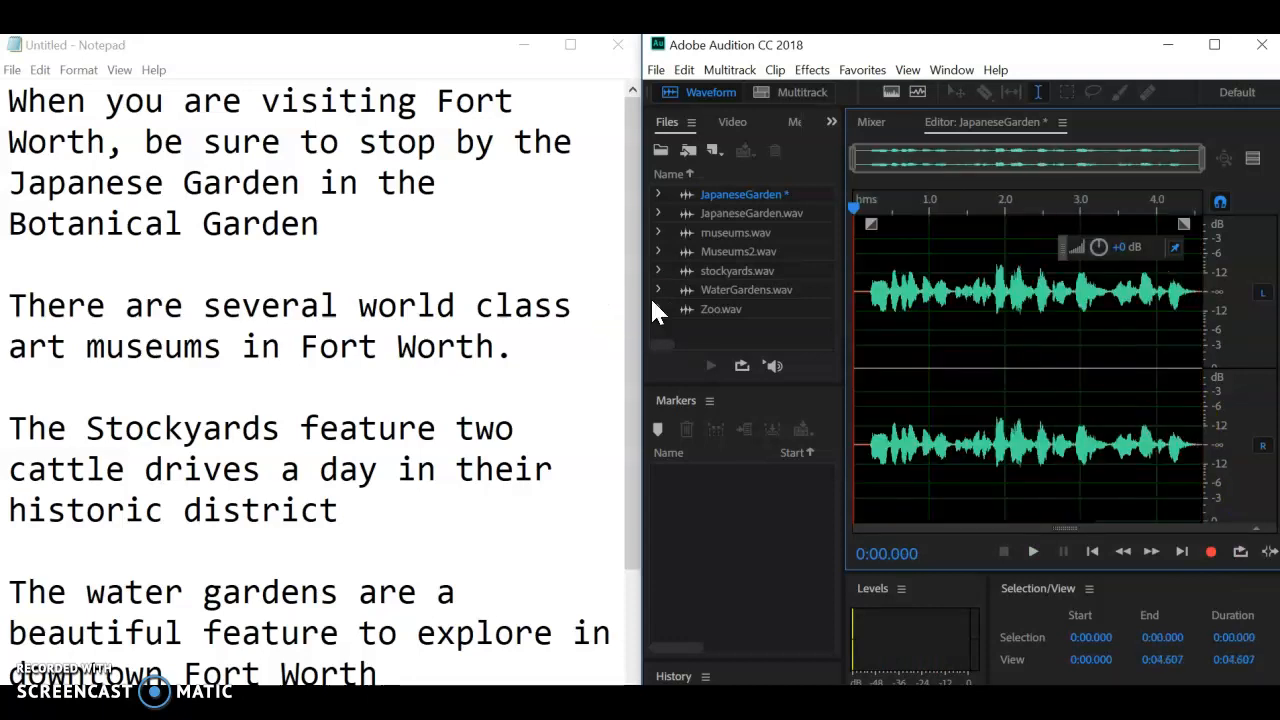
key(space)
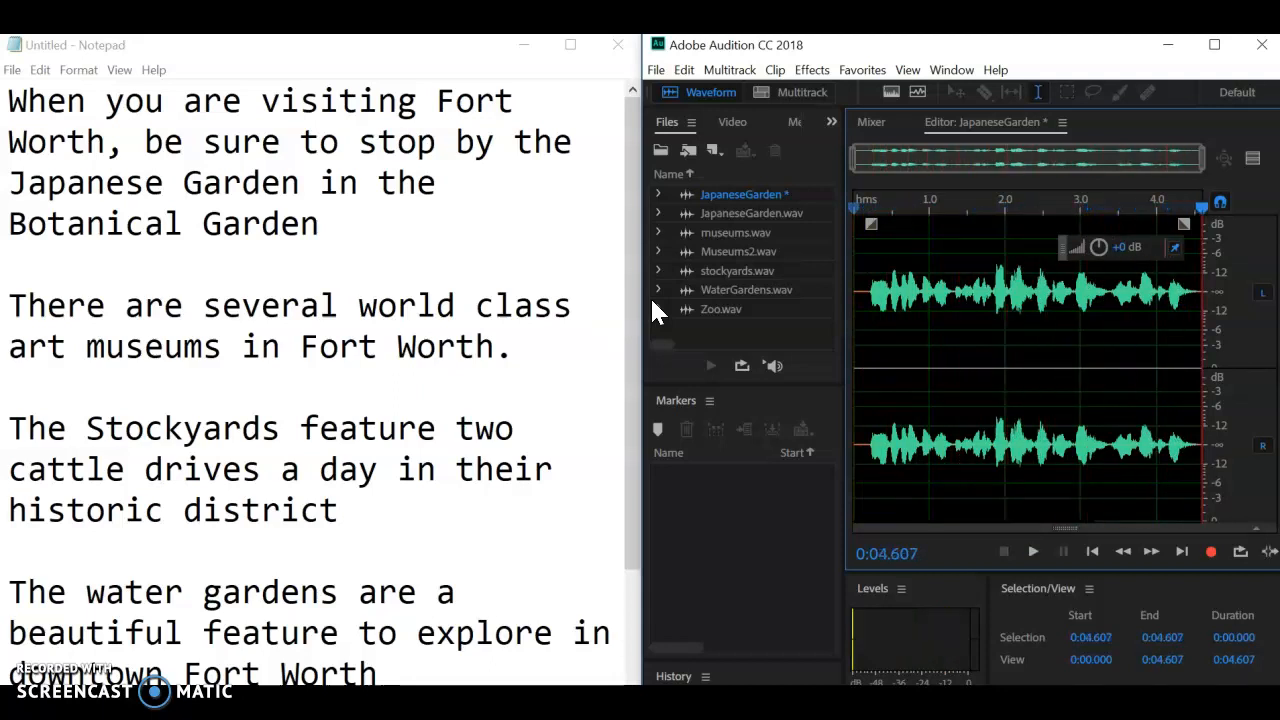
- Start saving the JapaneseGarden recording as a Wave PCM file in the San Antonio folder on the desktop, checking the available formats
click(660, 72)
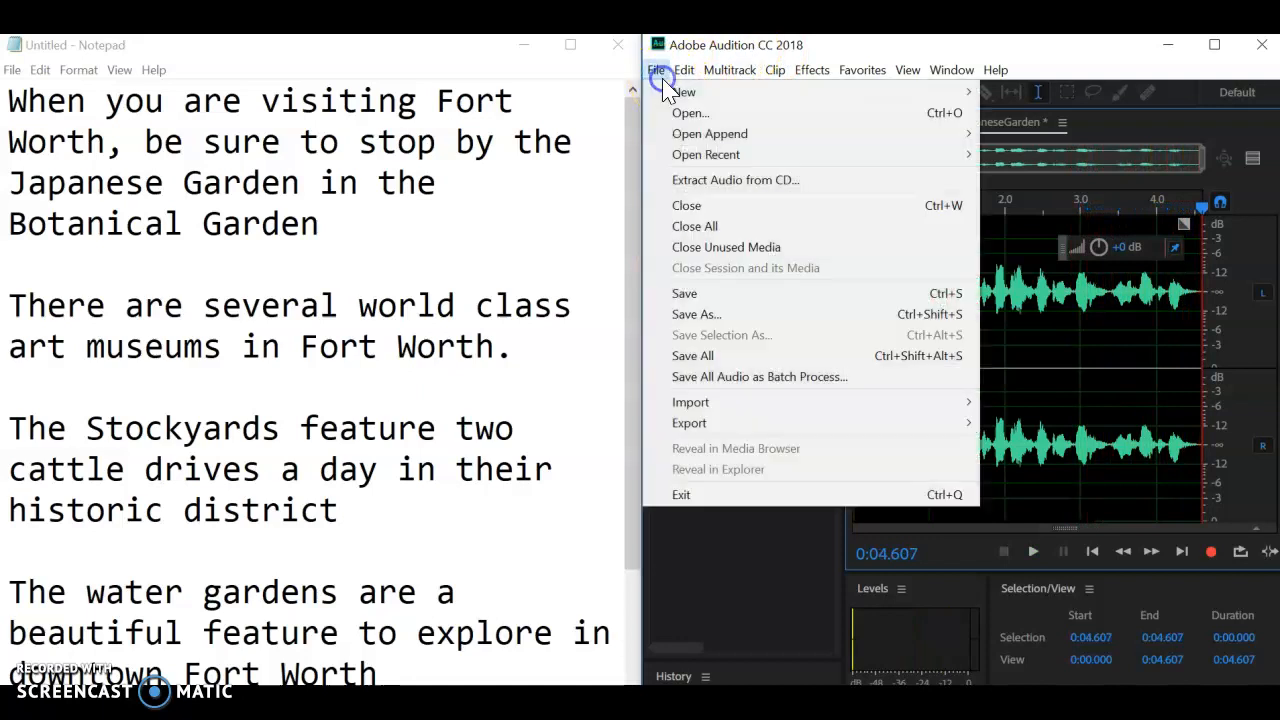
click(680, 314)
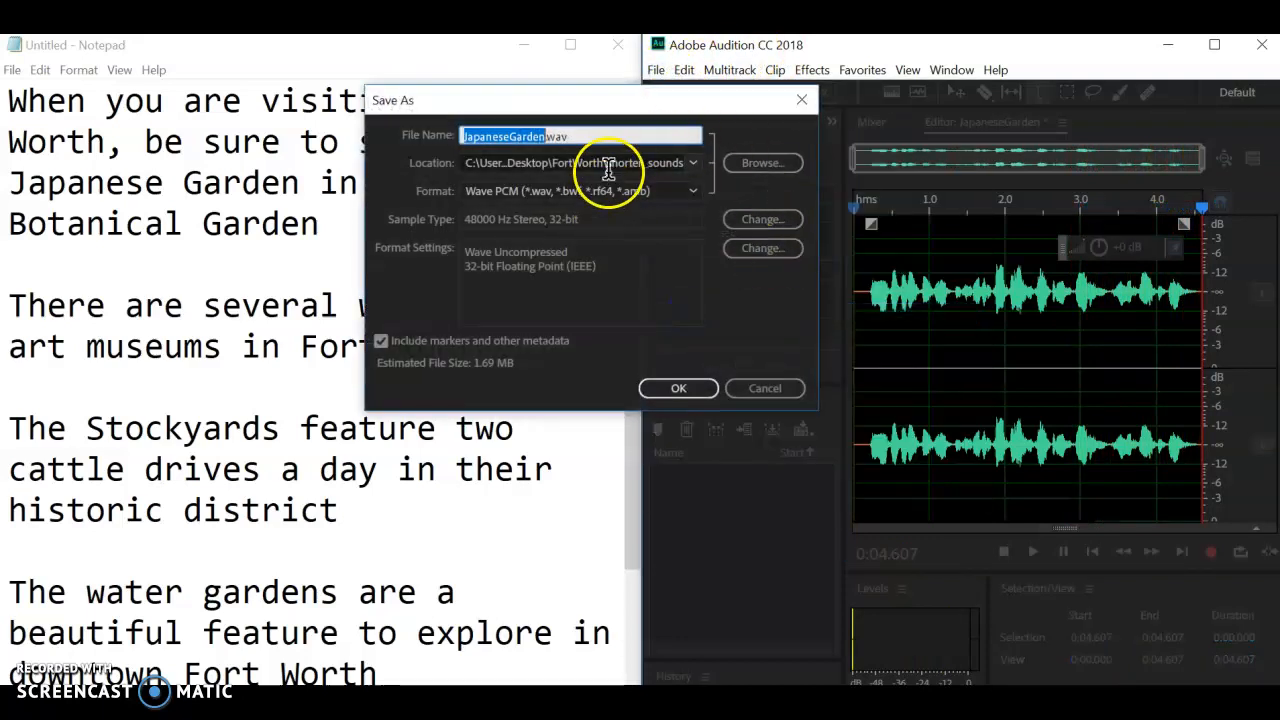
click(755, 162)
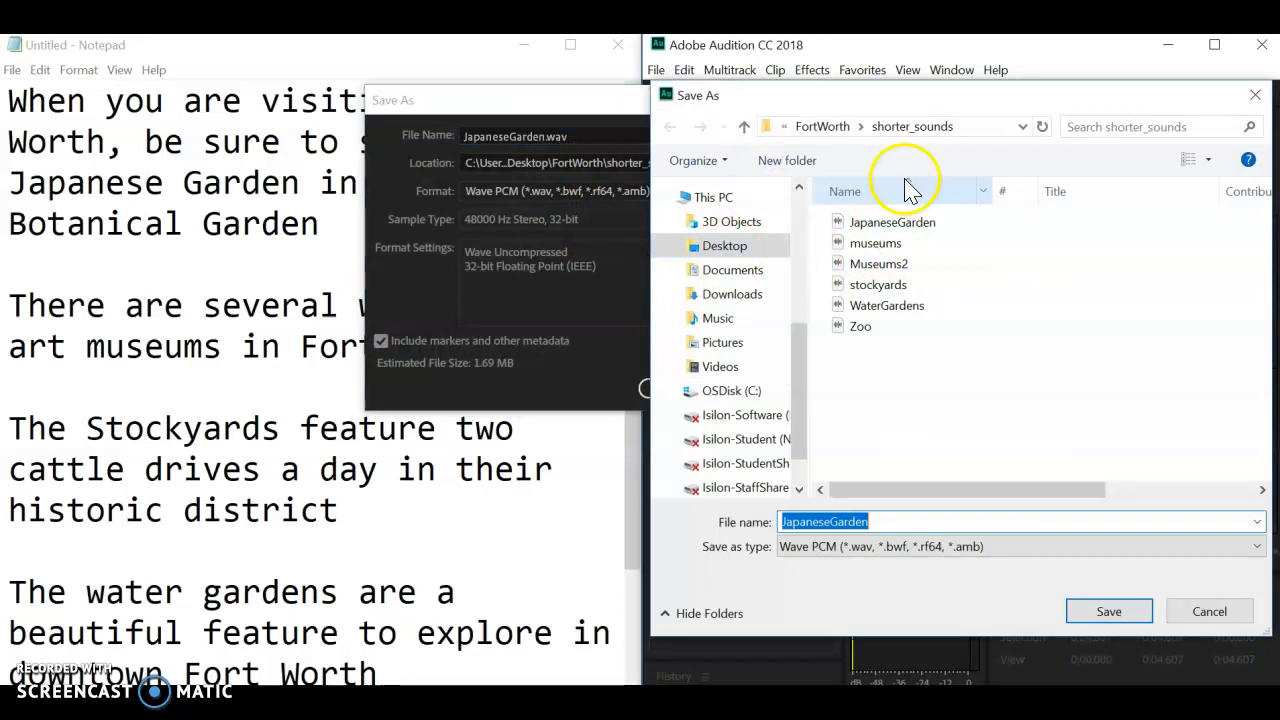
click(706, 197)
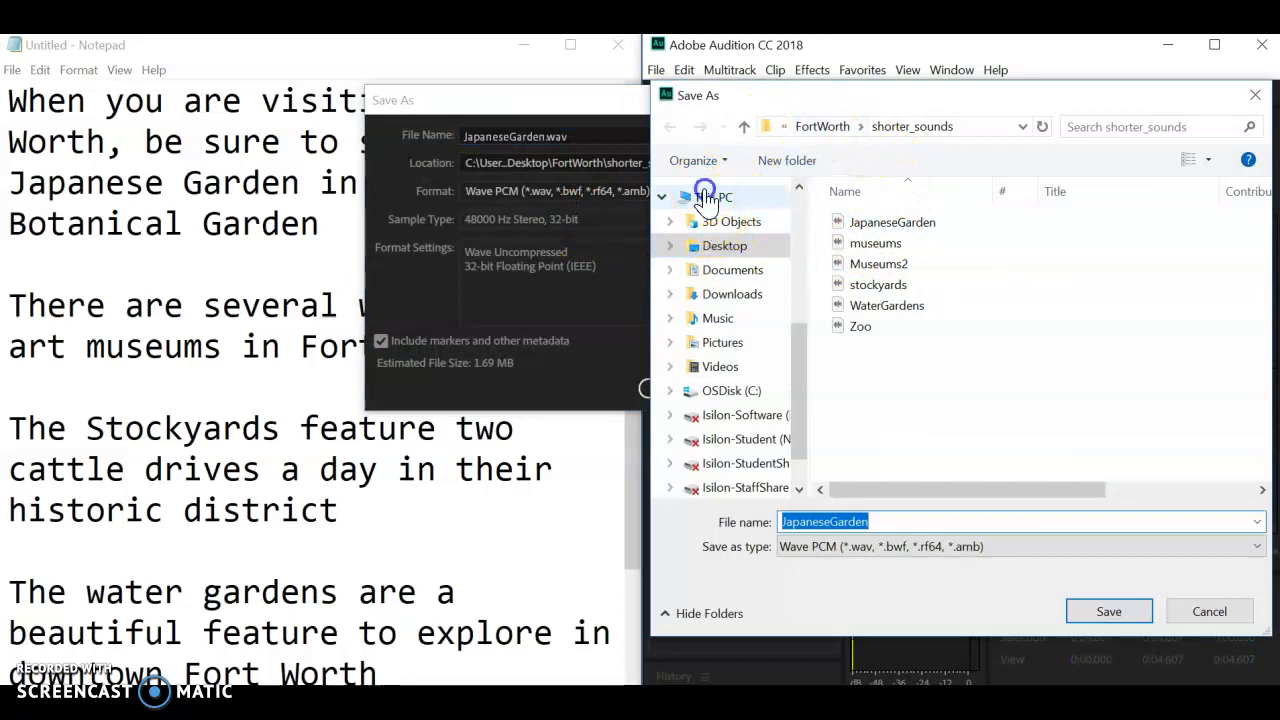
double_click(880, 292)
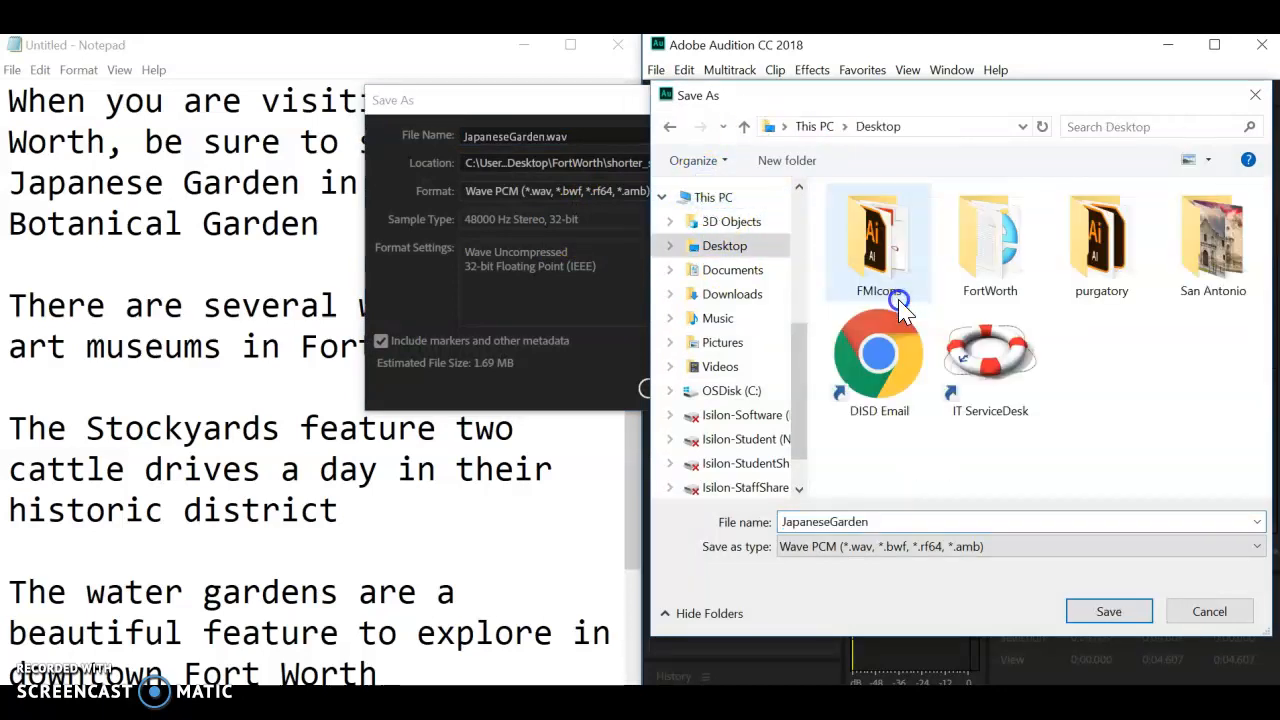
double_click(1213, 262)
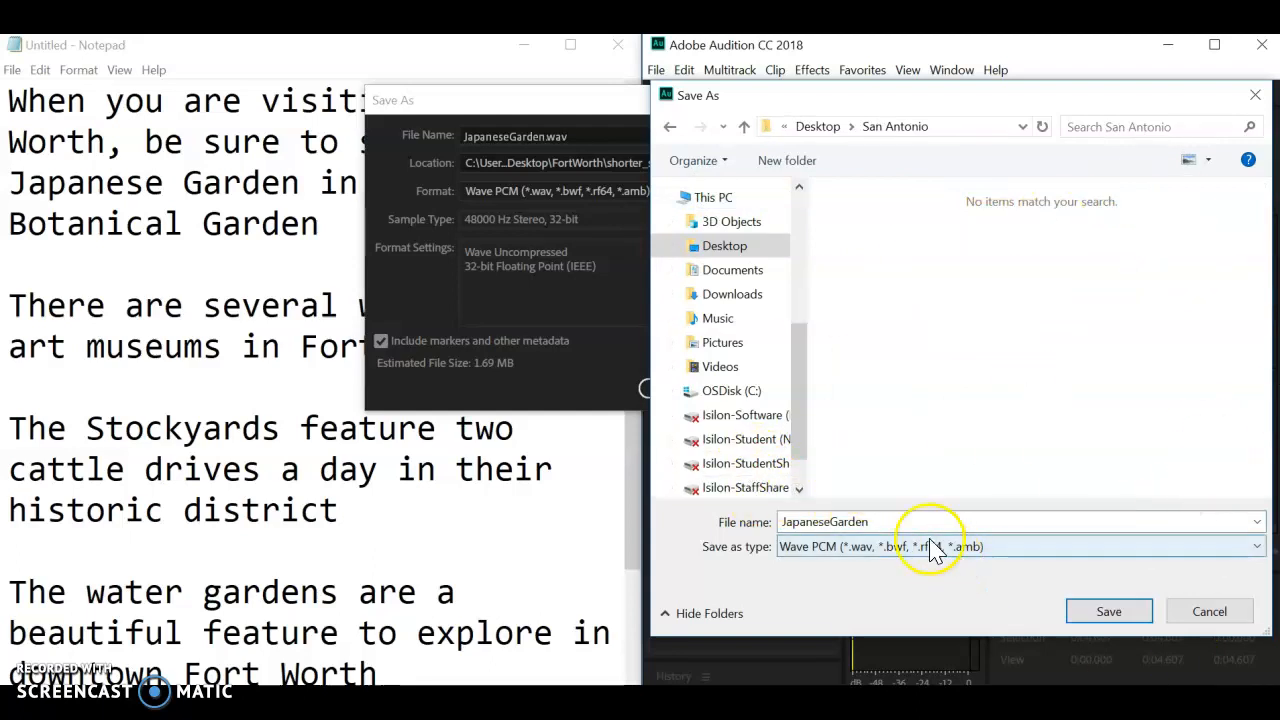
click(828, 547)
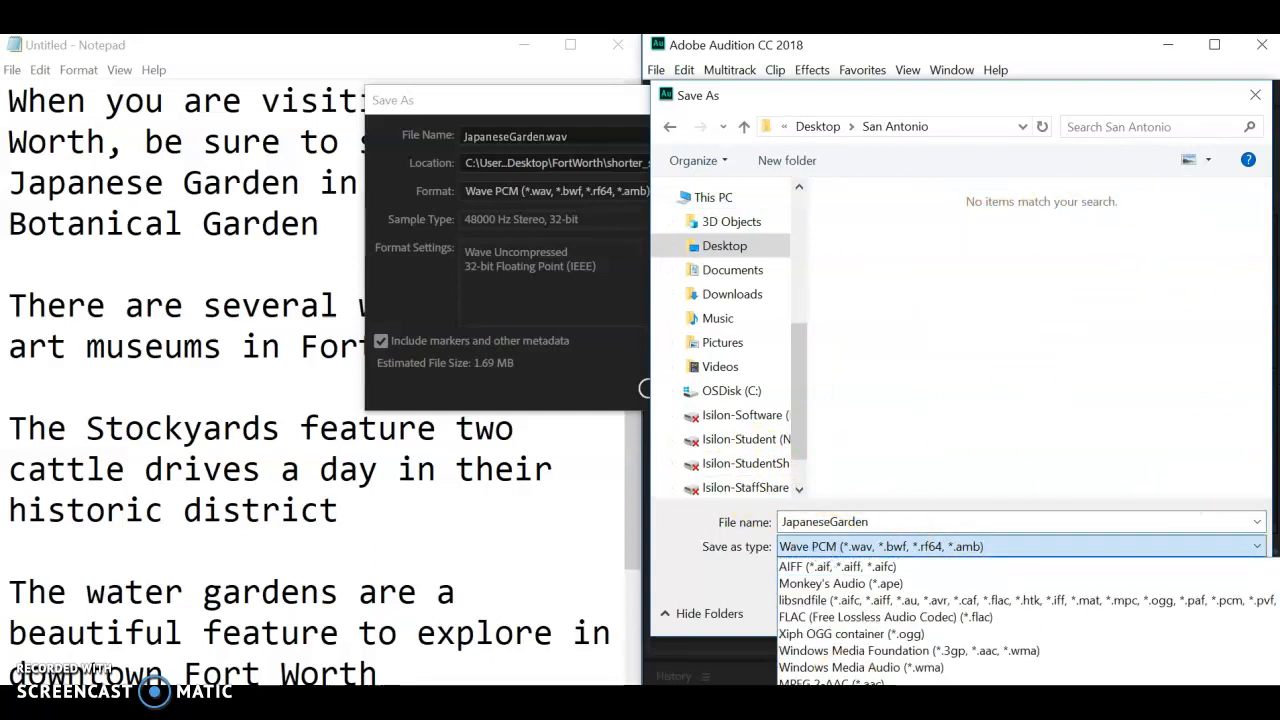
click(855, 548)
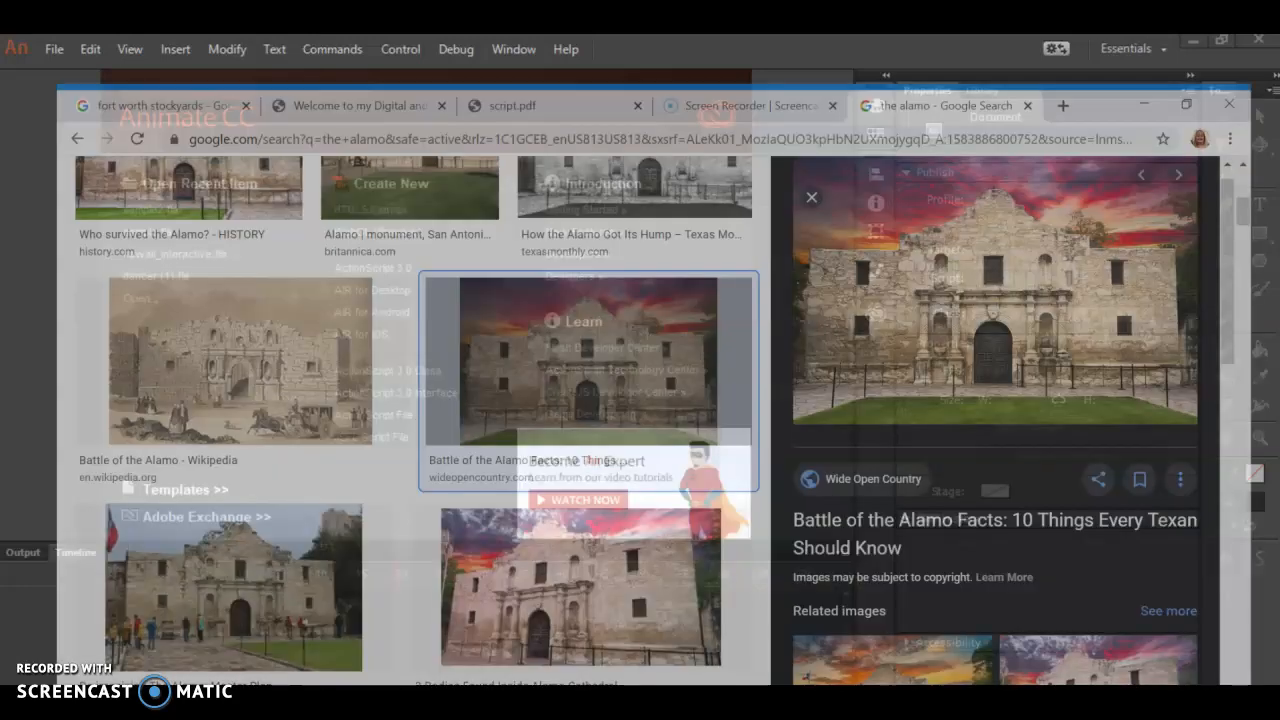
- Switch to Chrome and replace the Alamo image search with one for san antonio postcard
scroll(586, 420, up, 5)
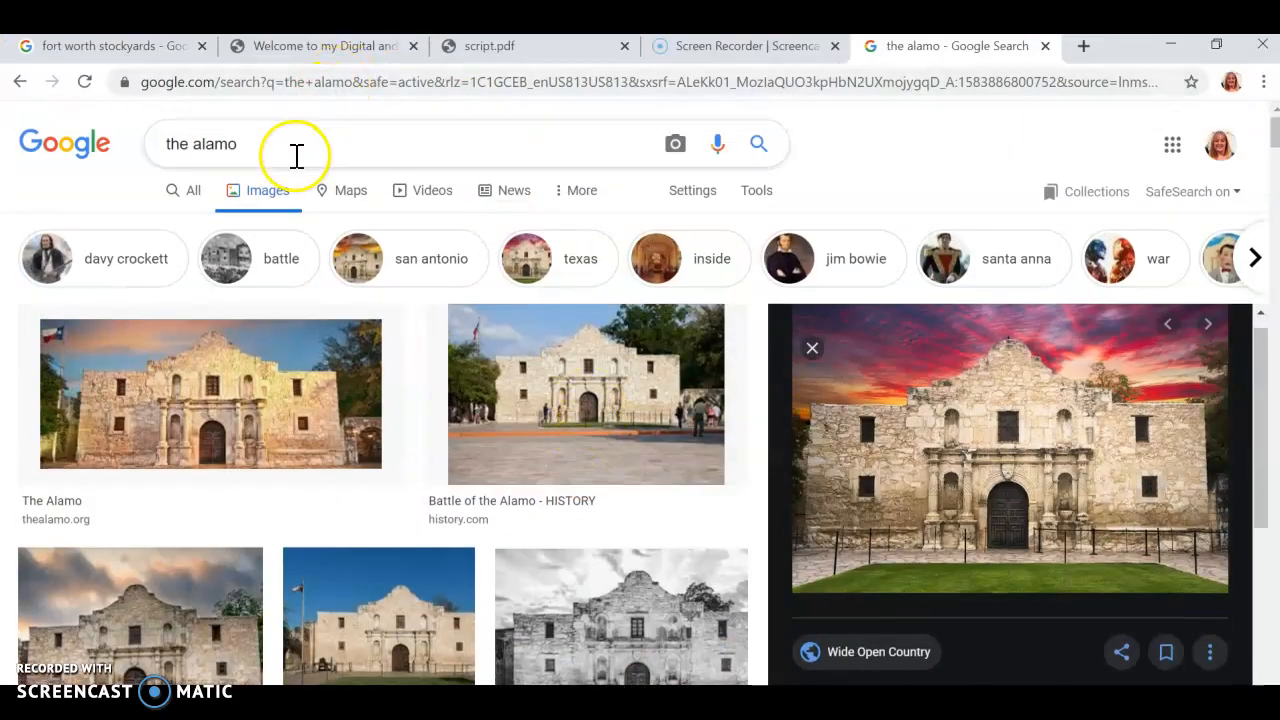
click(294, 155)
key(BackSpace)
key(BackSpace)
key(BackSpace)
key(BackSpace)
key(BackSpace)
key(BackSpace)
key(BackSpace)
key(BackSpace)
key(BackSpace)
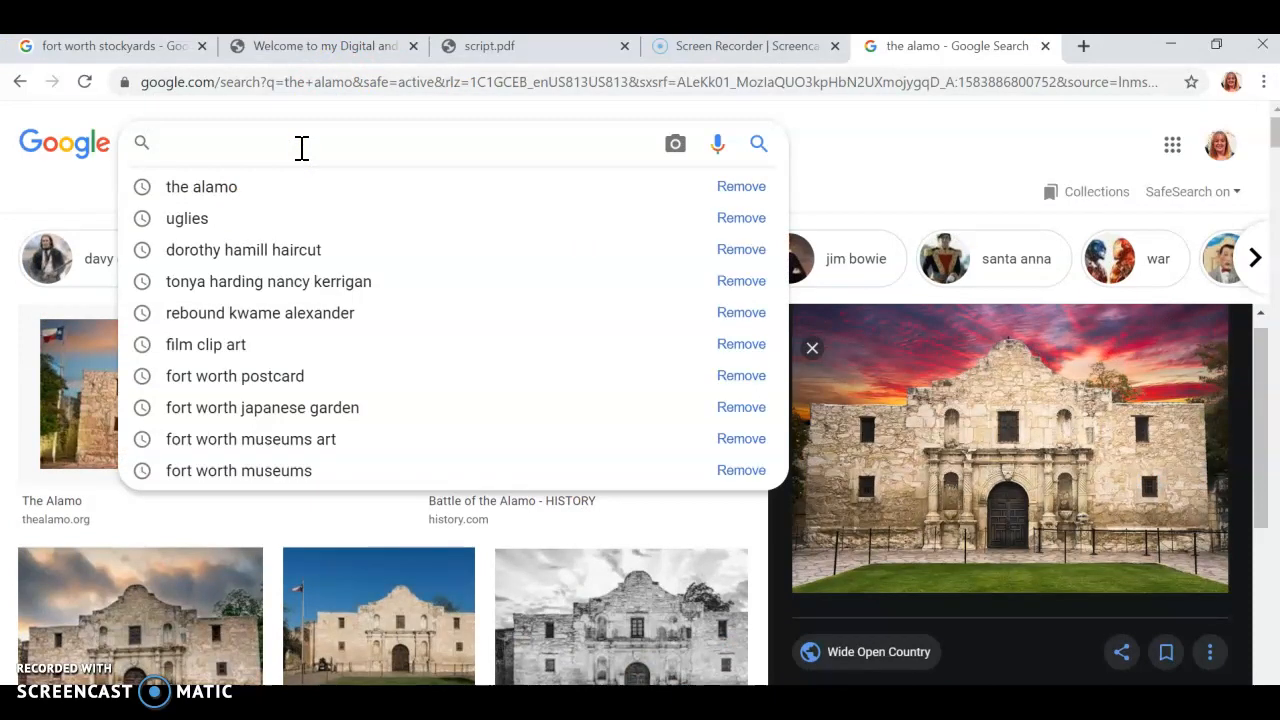
text(san )
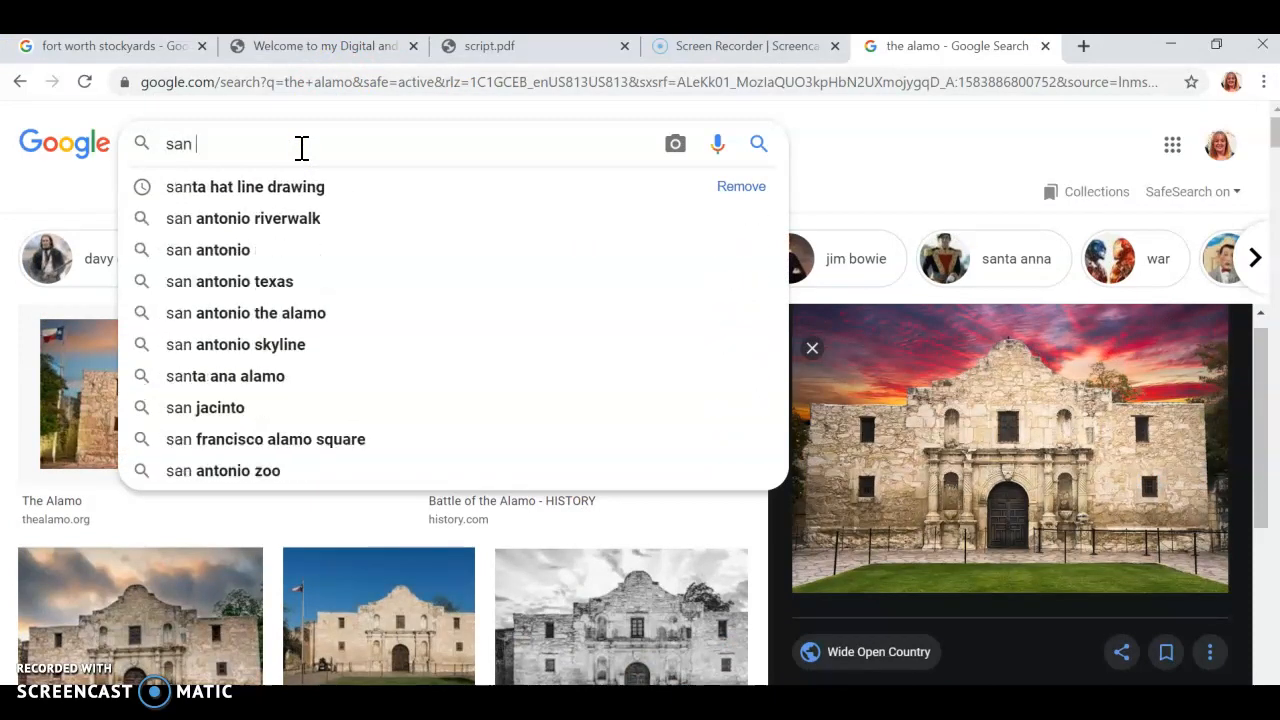
text(antonio)
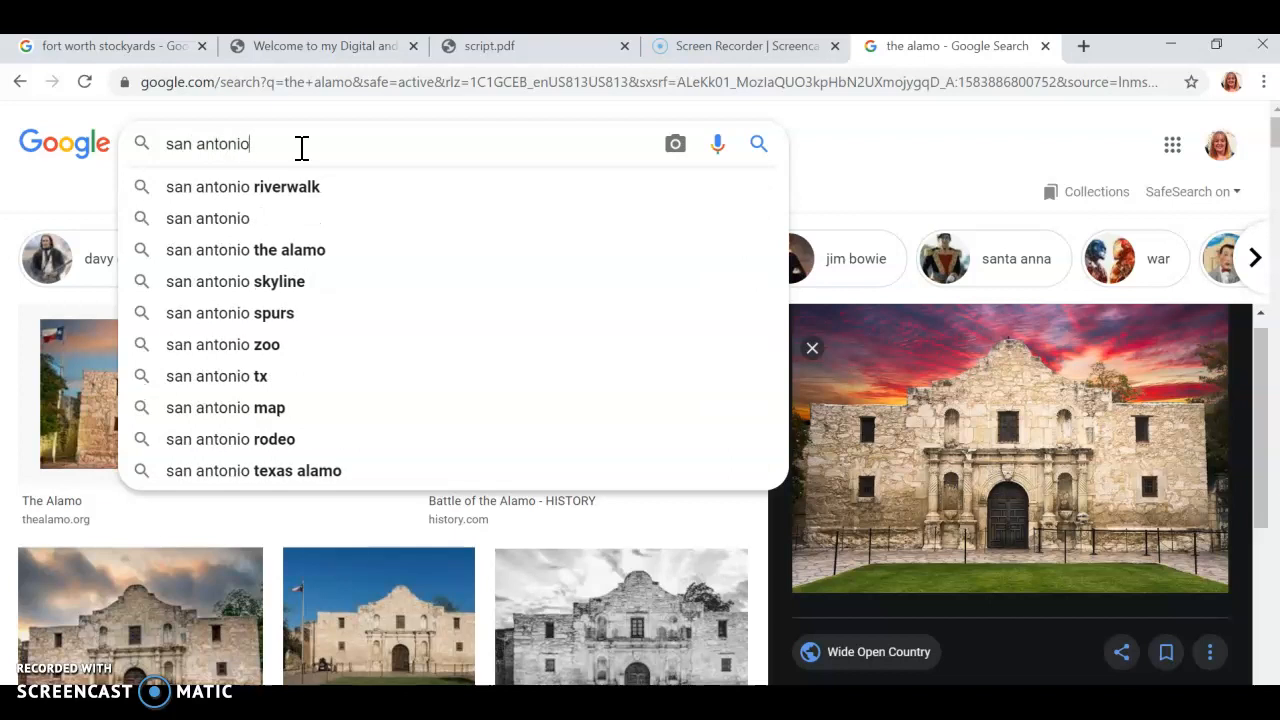
text( postcard)
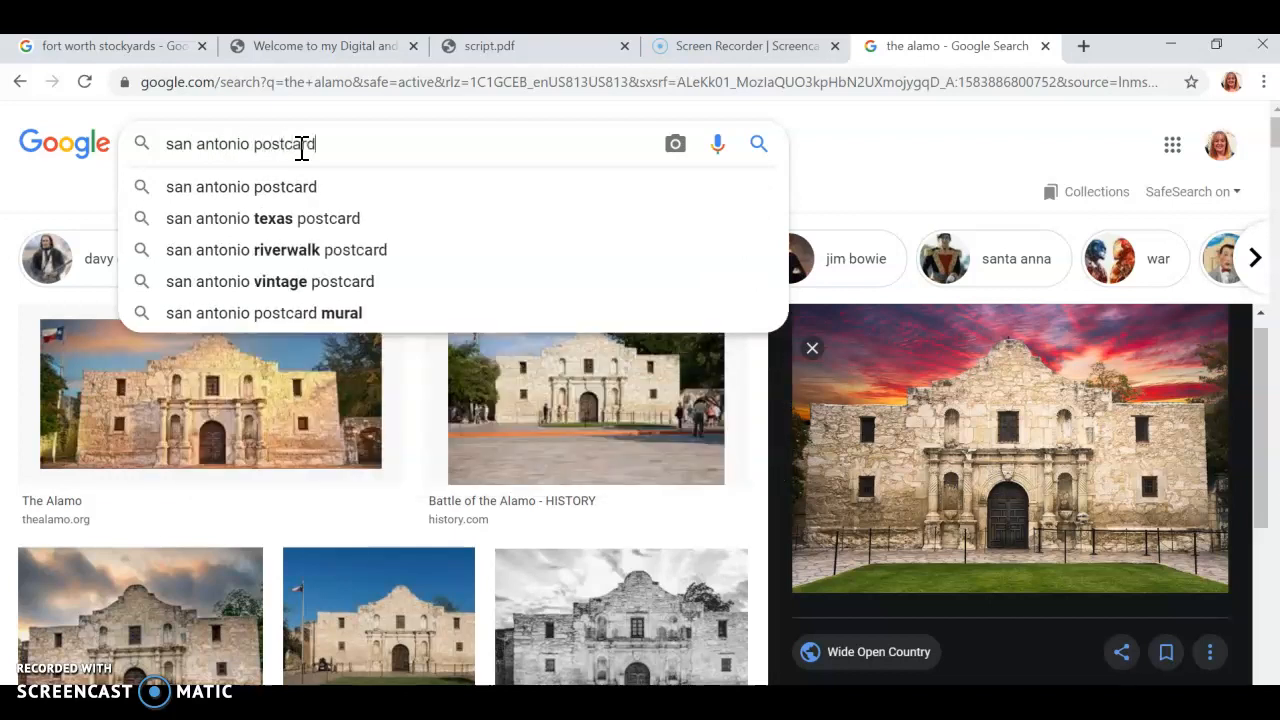
key(Return)
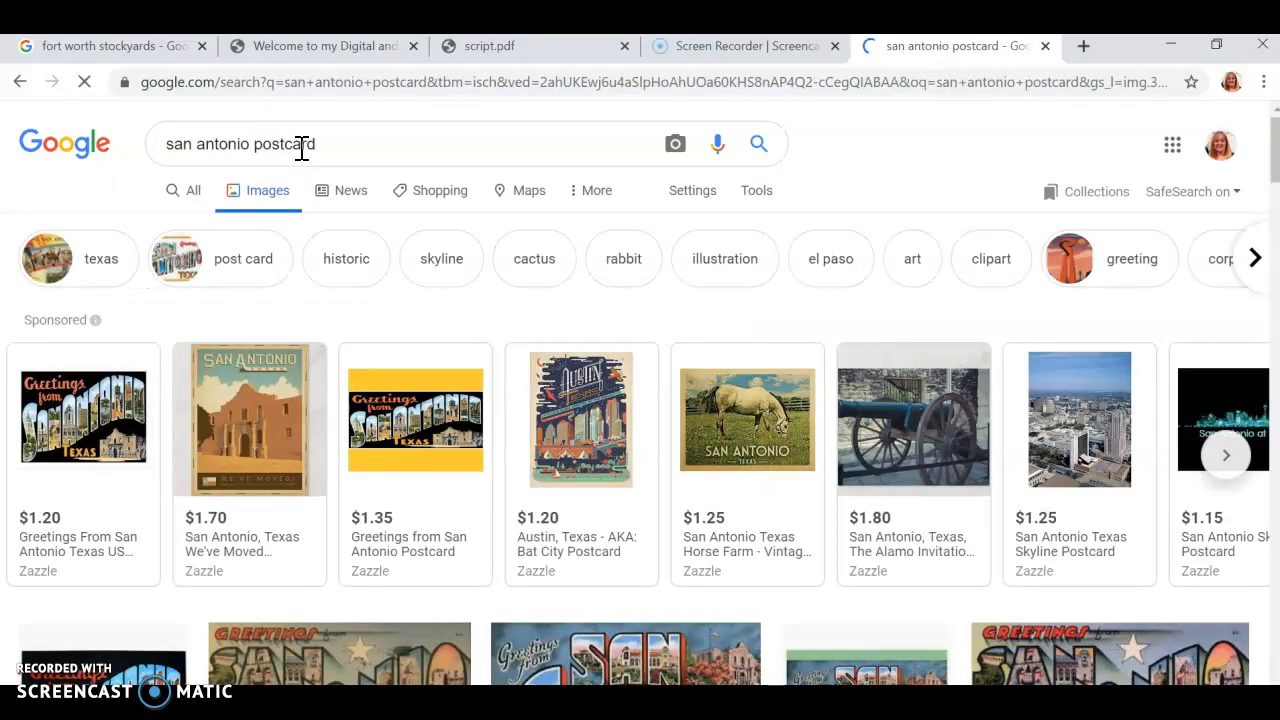
- Preview the Cardcow "Greetings from San Antonio, Texas" postcard and look through the other postcard images
scroll(392, 490, down, 2)
click(390, 490)
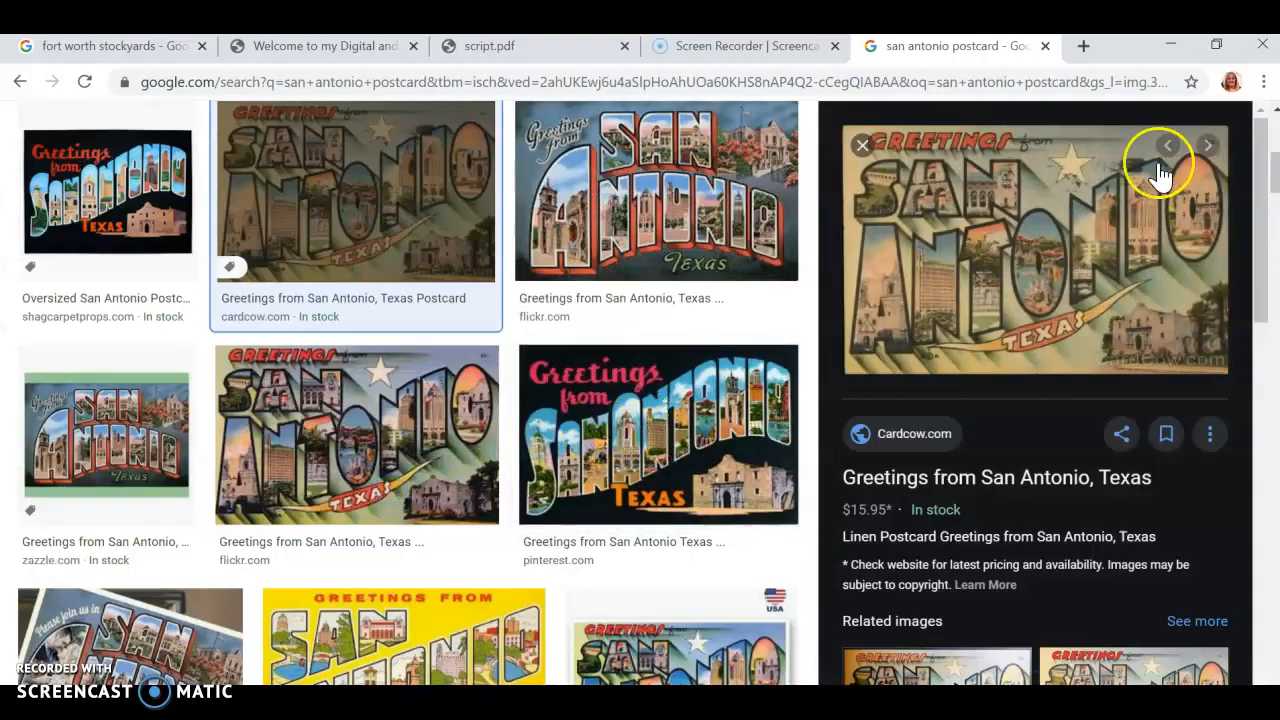
scroll(663, 457, down, 2)
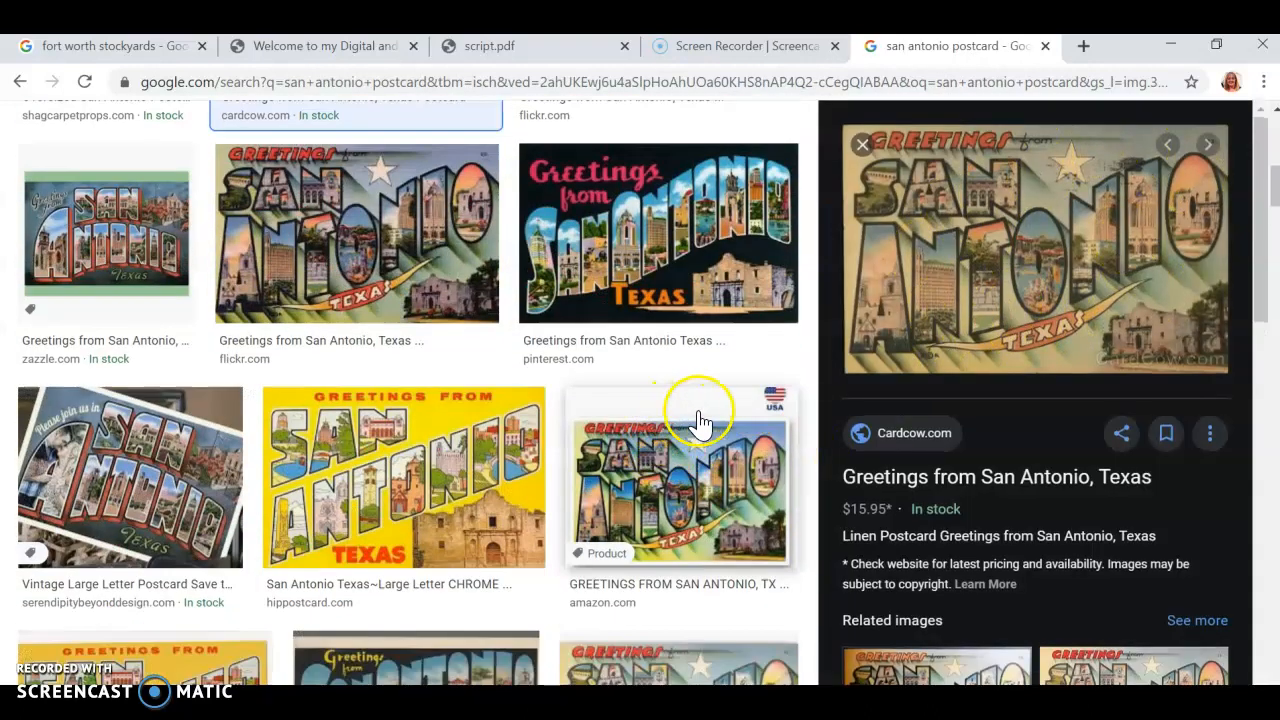
- Minimize the browser to return to Adobe Animate, create a new ActionScript 3.0 document and show its Library
click(1166, 48)
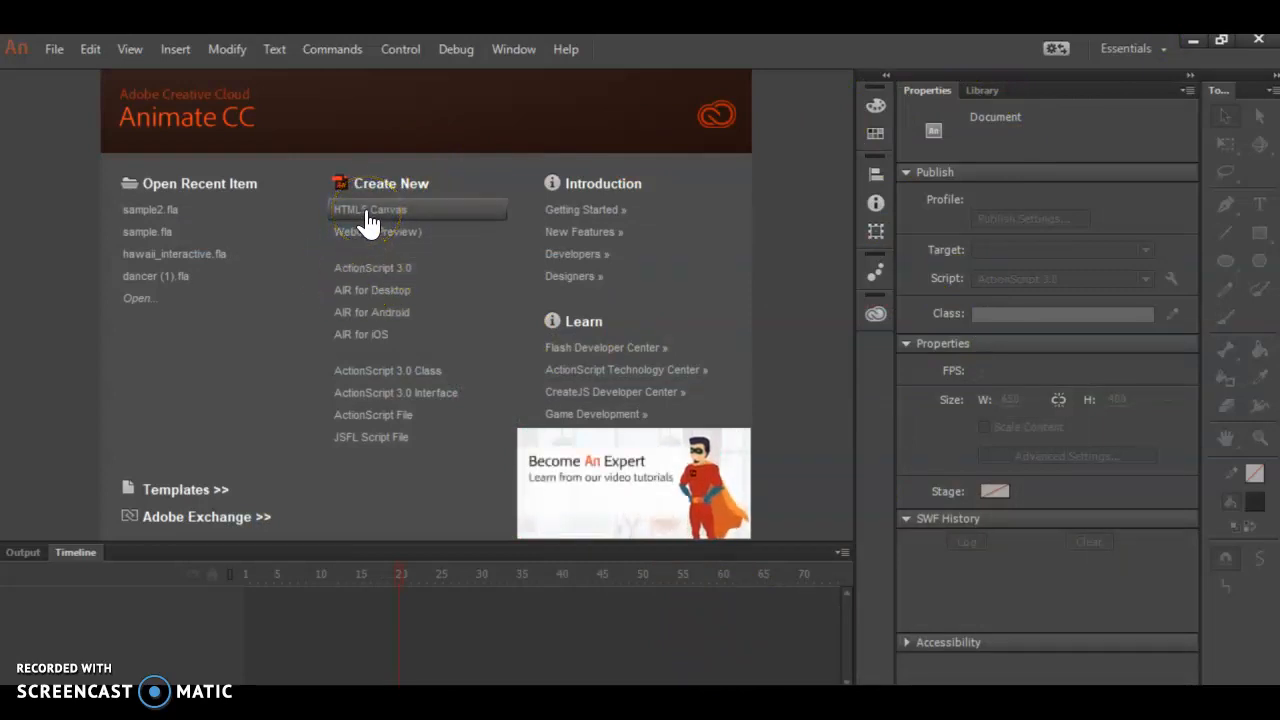
click(378, 284)
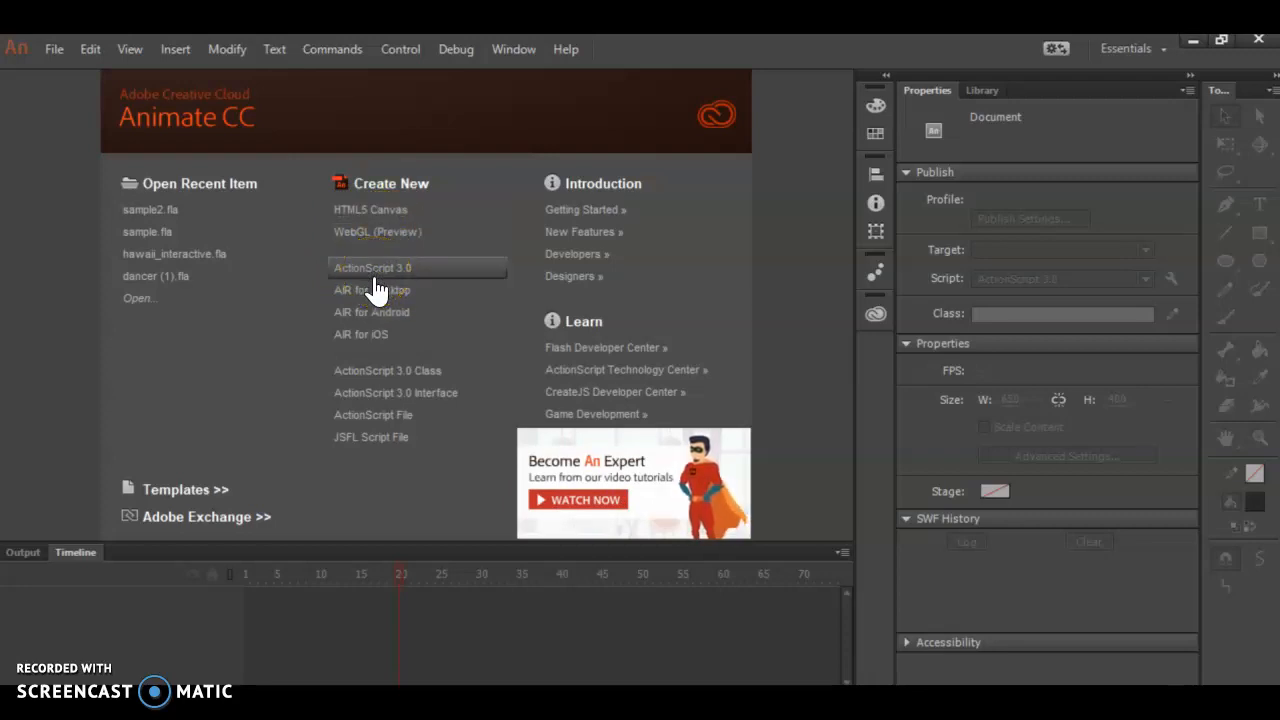
click(368, 272)
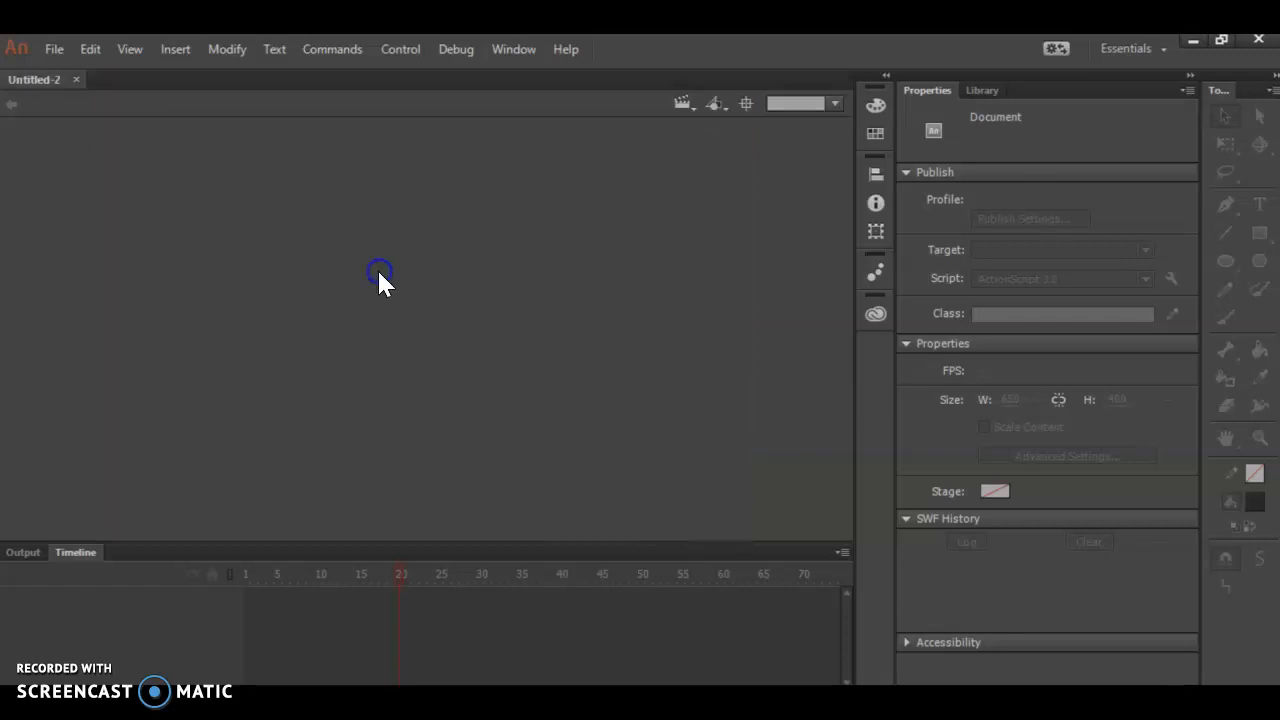
click(985, 90)
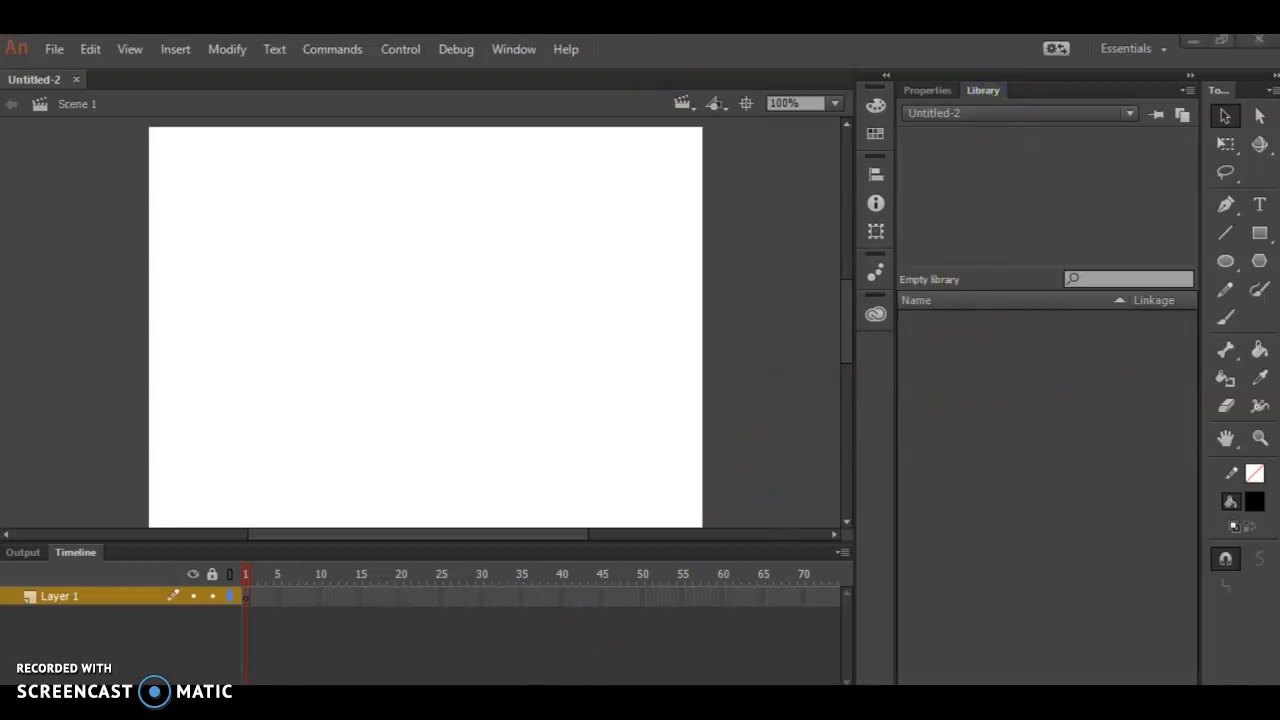
- Import every image except home from the FortWorth Ready folder into the Library, from HomeScreen through Zoo_Small
key(super+e)
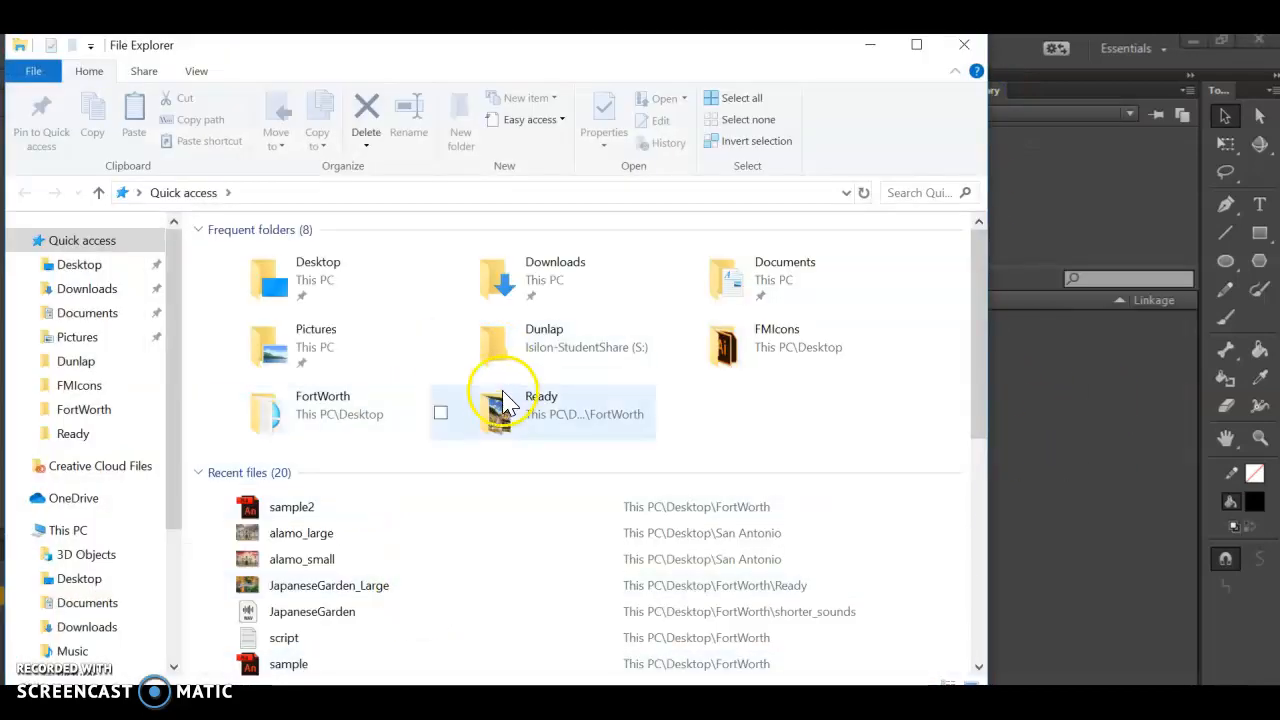
double_click(543, 403)
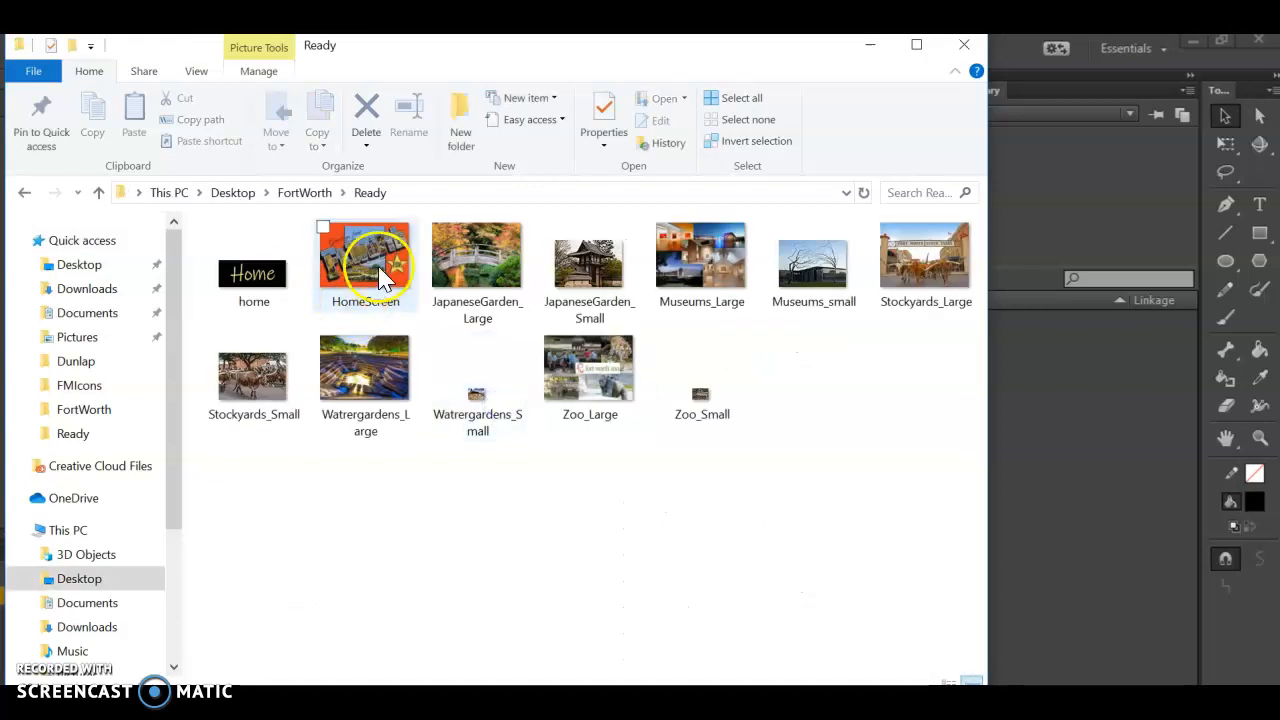
drag(783, 405, 1114, 400)
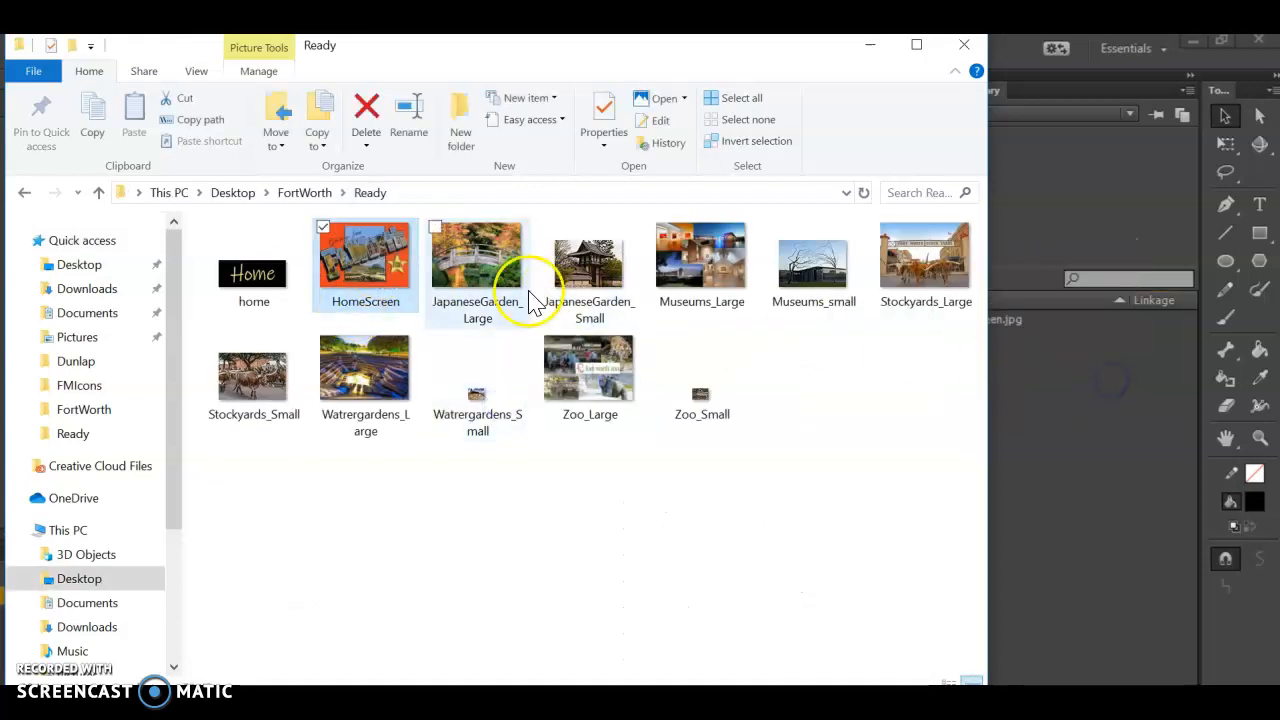
drag(500, 290, 1086, 463)
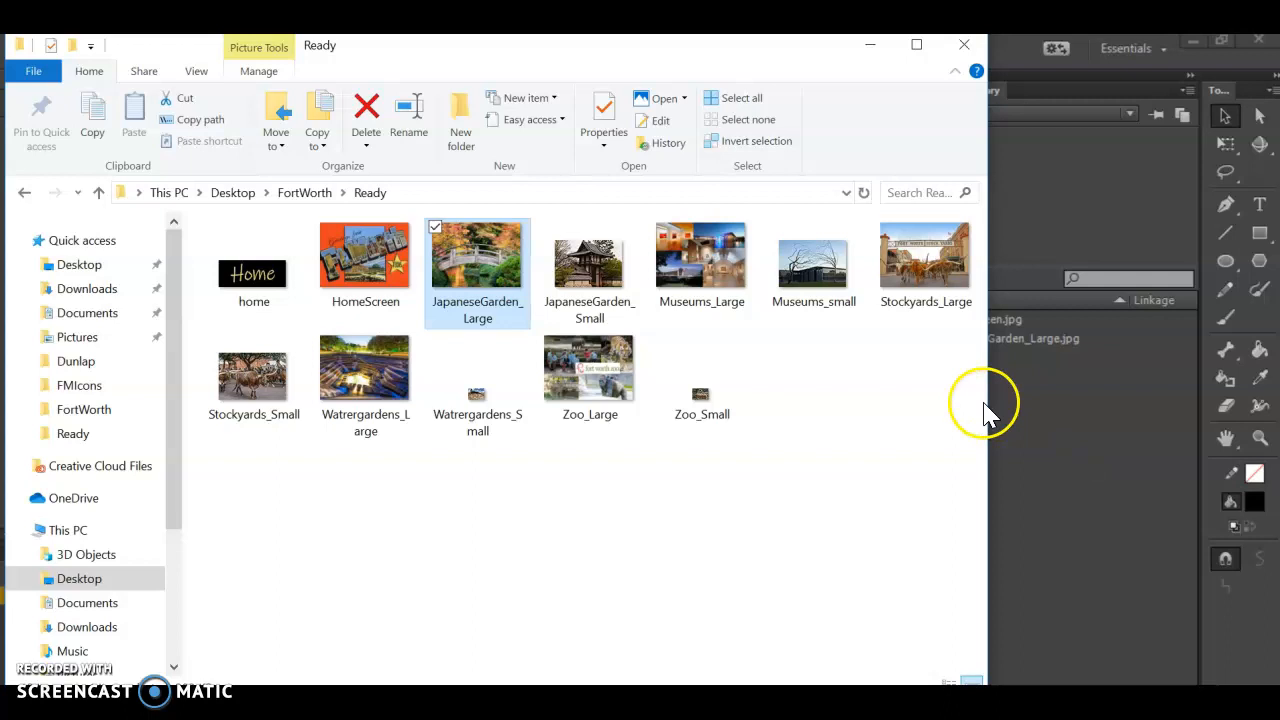
drag(988, 405, 791, 408)
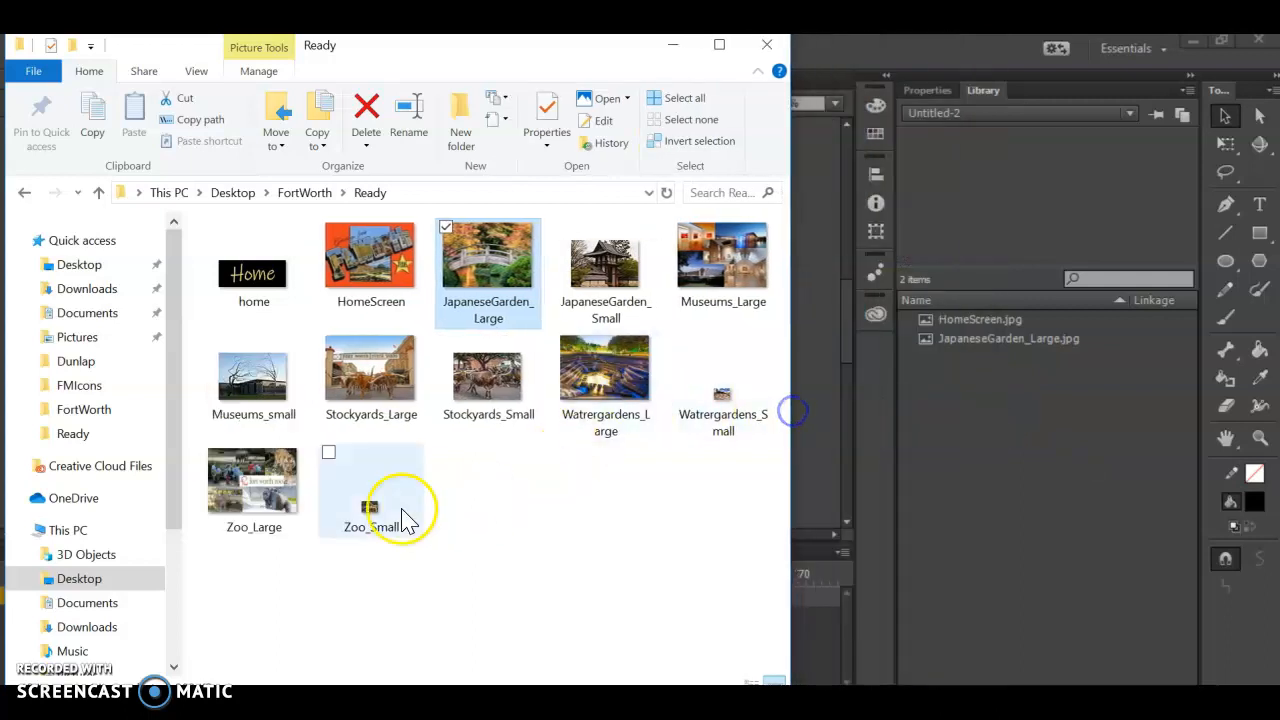
drag(557, 314, 991, 386)
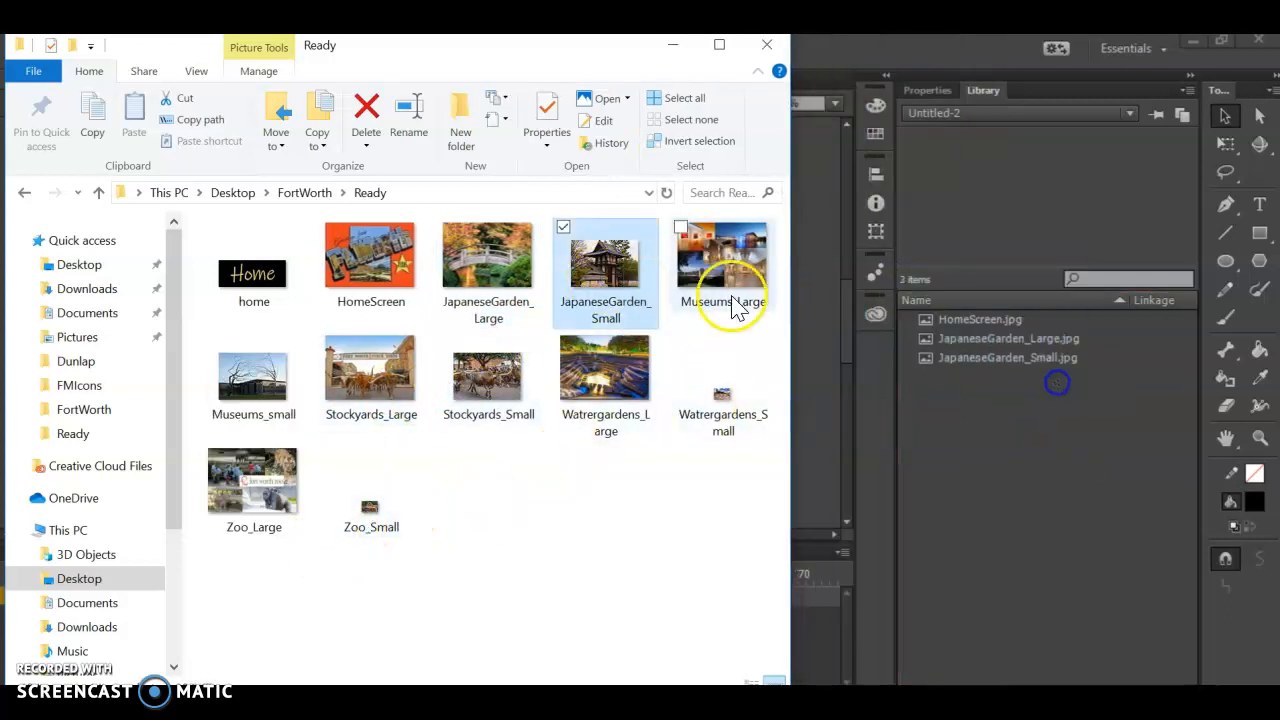
drag(712, 289, 960, 443)
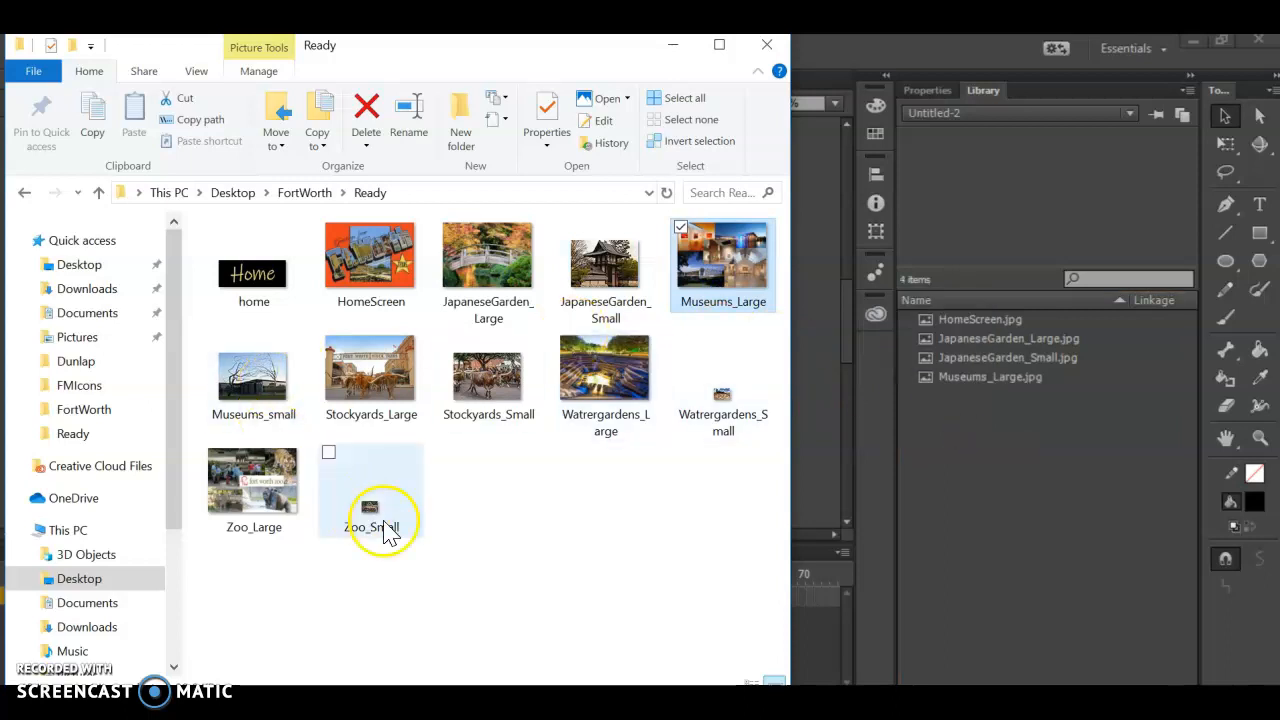
drag(750, 543, 212, 333)
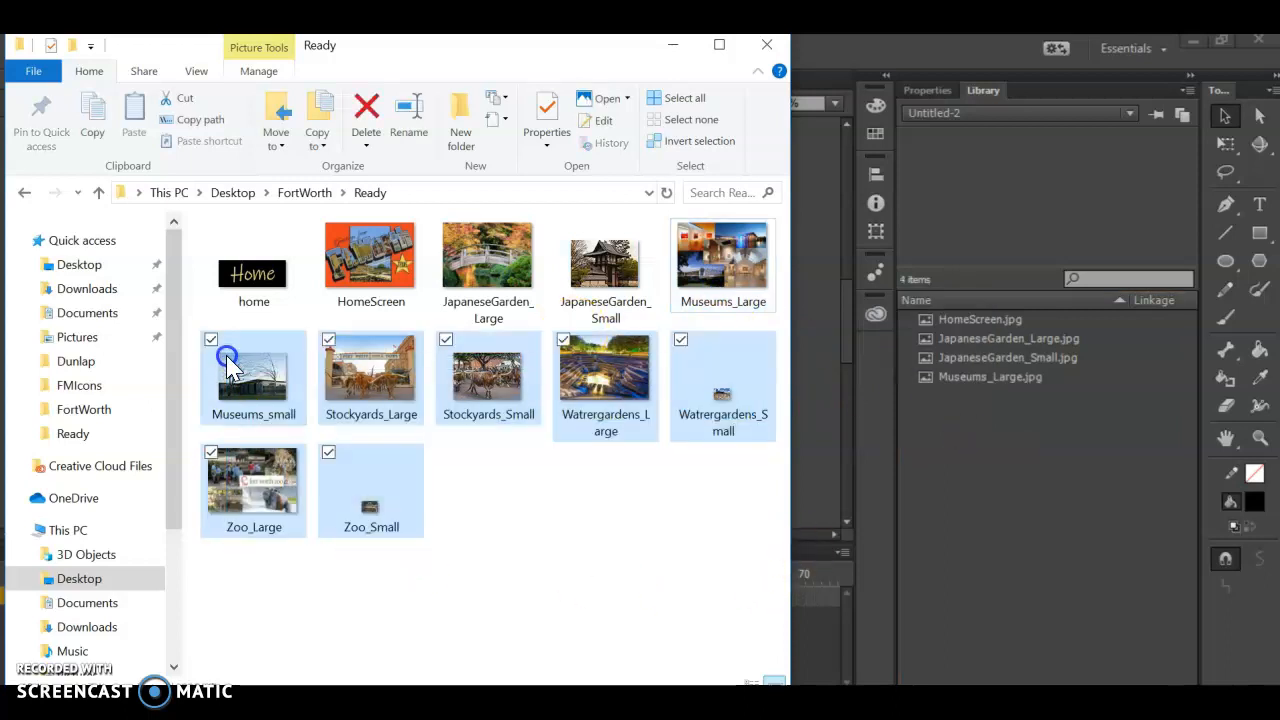
drag(869, 478, 1036, 420)
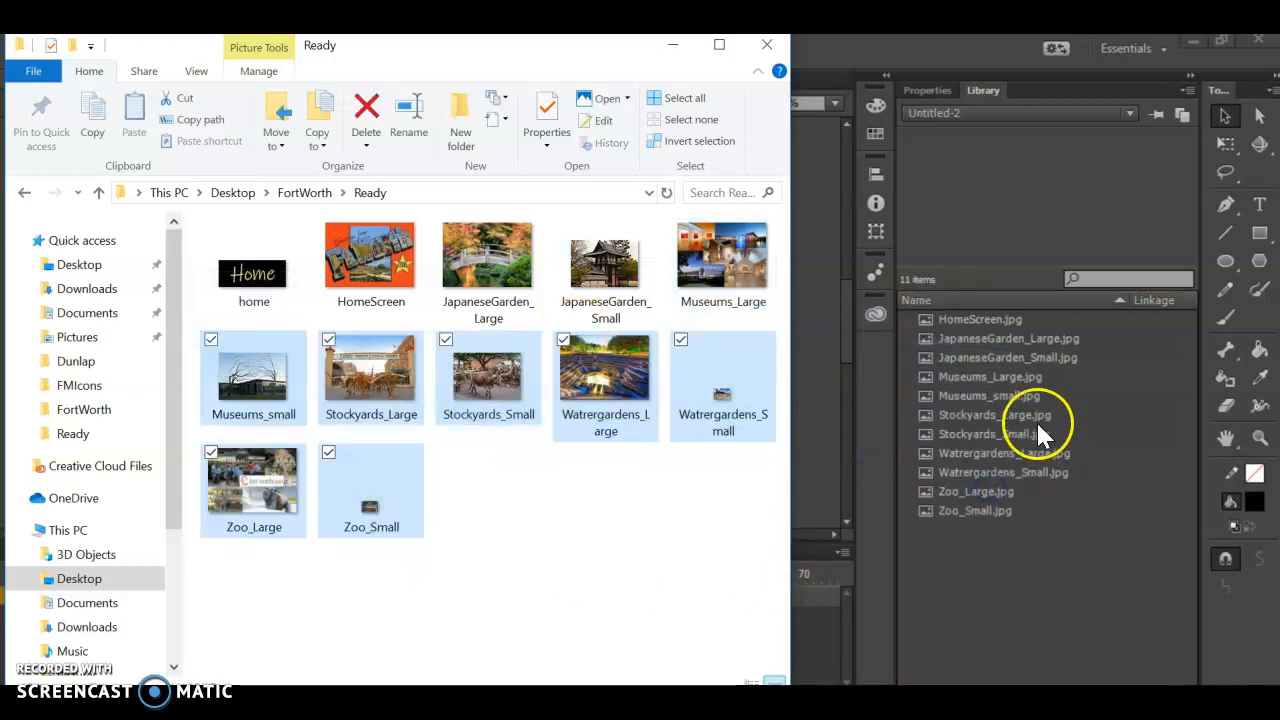
- Preview the imported Library images one after another, from HomeScreen.jpg down to Zoo_Small.jpg
click(977, 319)
click(989, 338)
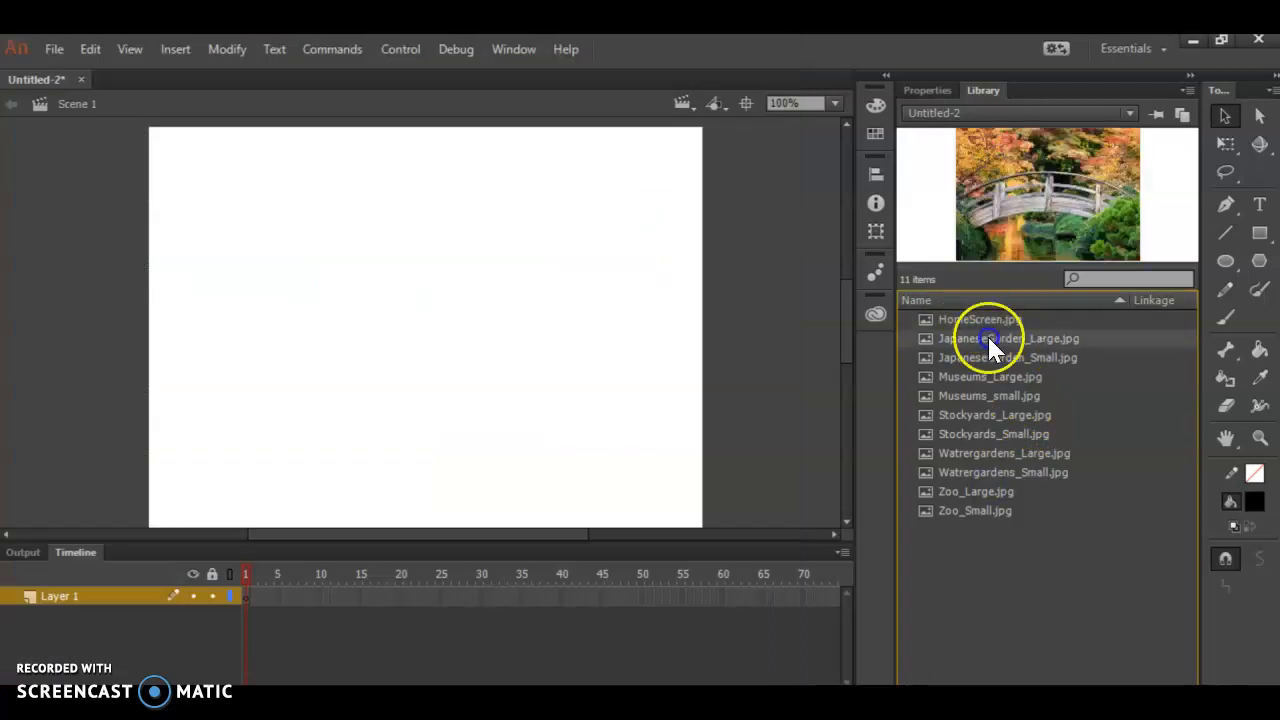
key(Down)
key(Down)
key(Down)
key(Down)
key(Down)
key(Down)
key(Down)
key(Down)
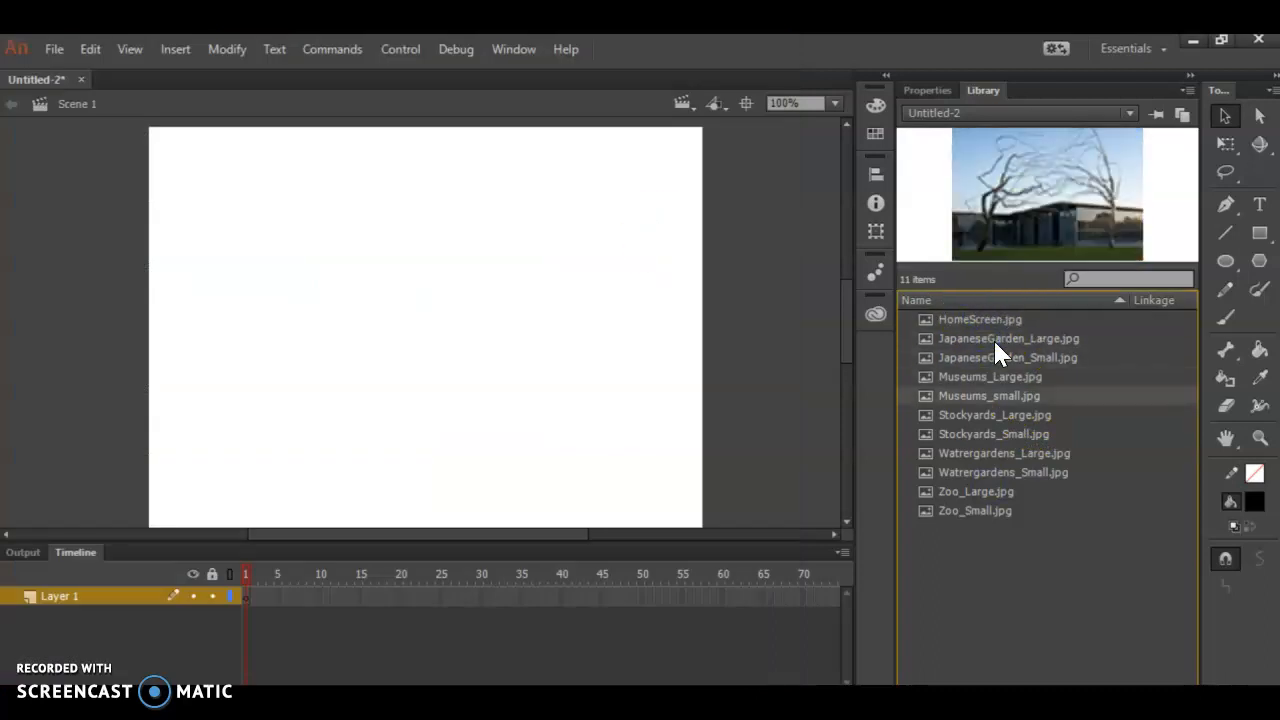
key(Down)
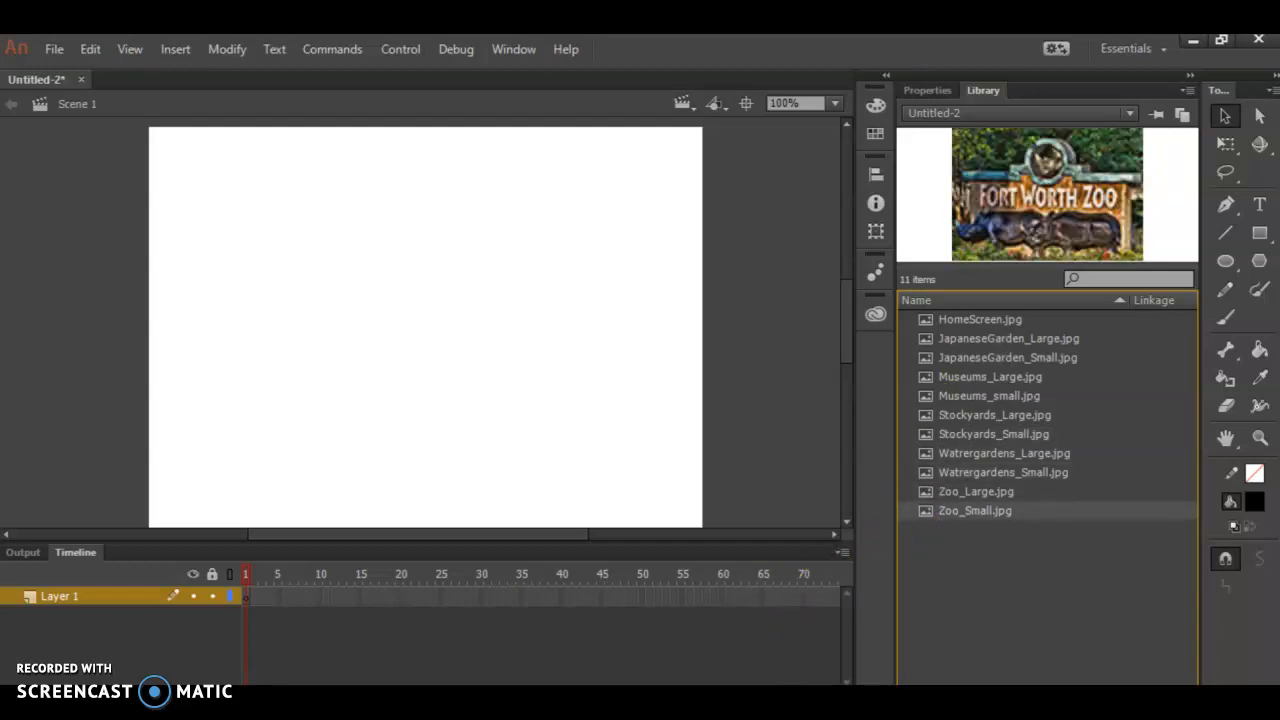
- Import the home image from the Ready folder into the Library, and preview it, HomeScreen.jpg and JapaneseGarden_Small.jpg
key(alt+Tab)
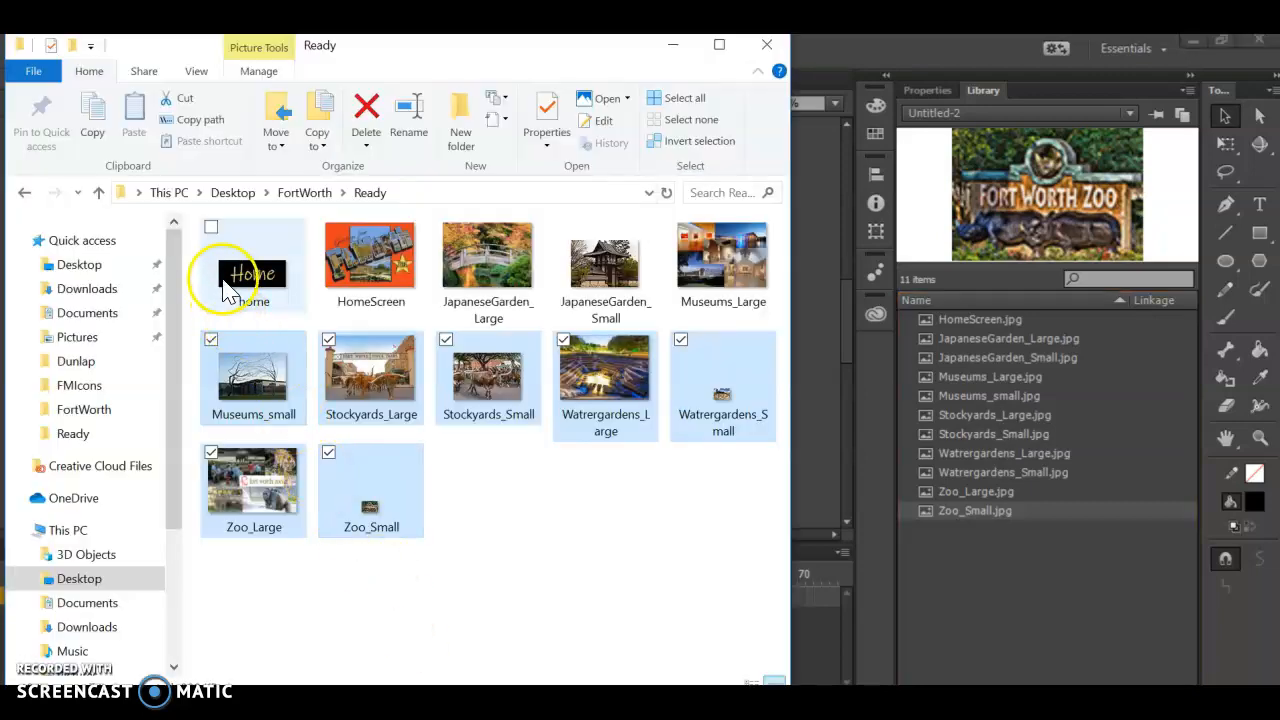
click(248, 250)
drag(248, 250, 1030, 450)
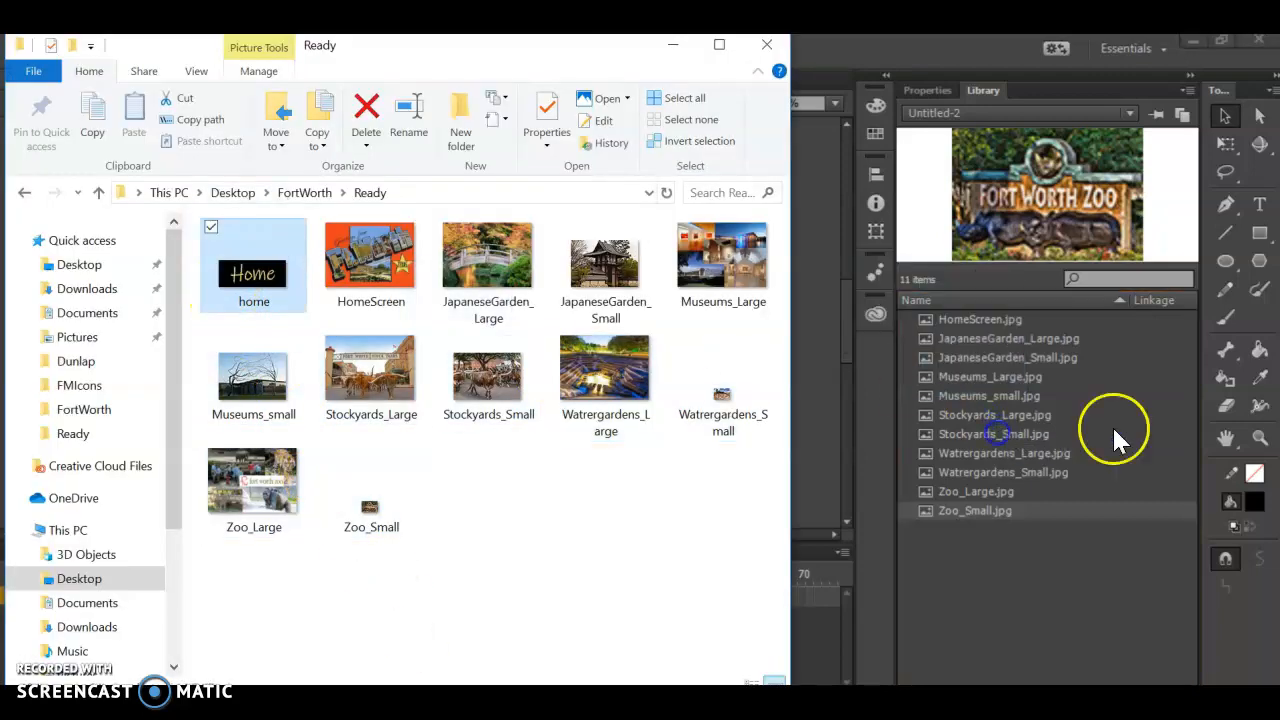
click(937, 318)
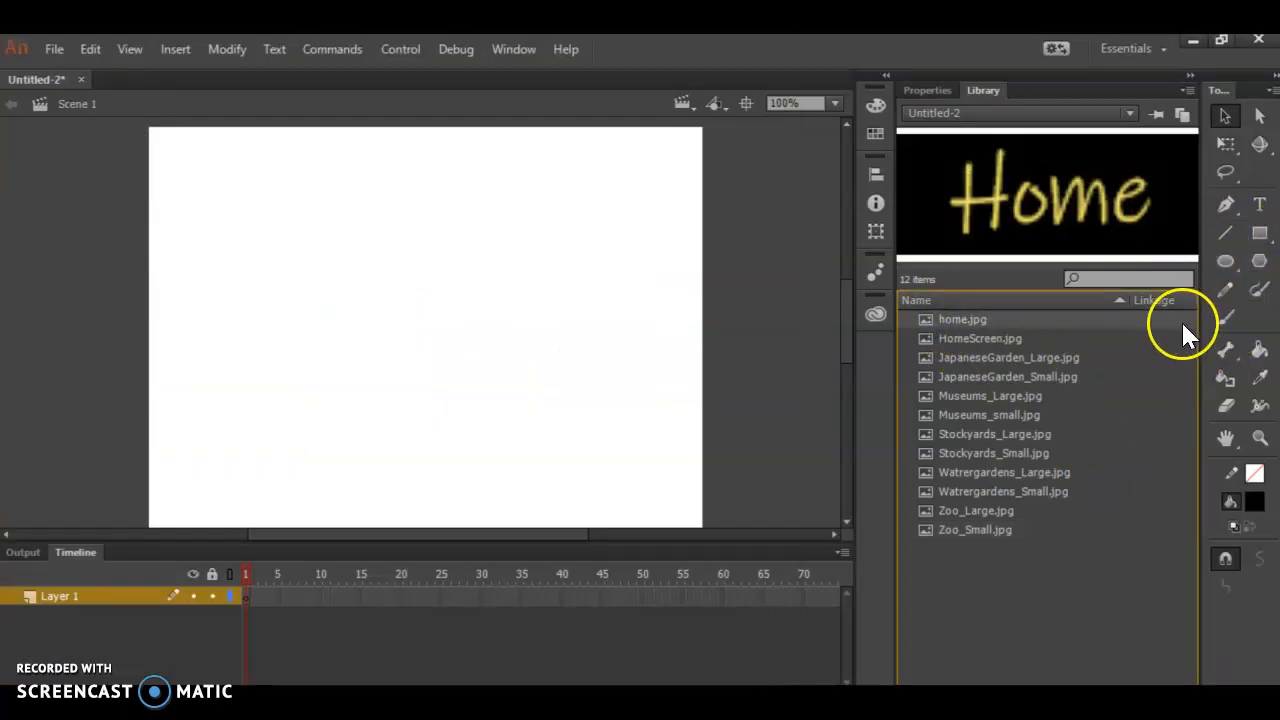
click(990, 338)
click(990, 376)
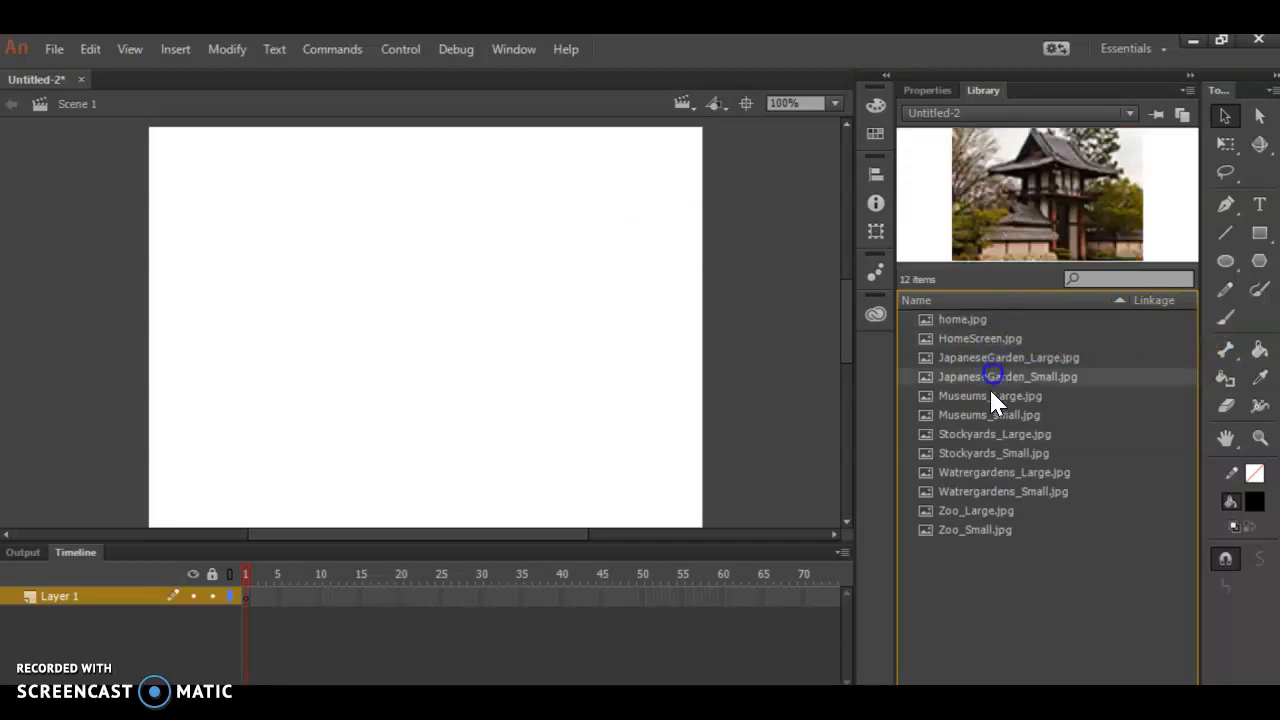
- Set the document's stage width to 650 px
click(658, 413)
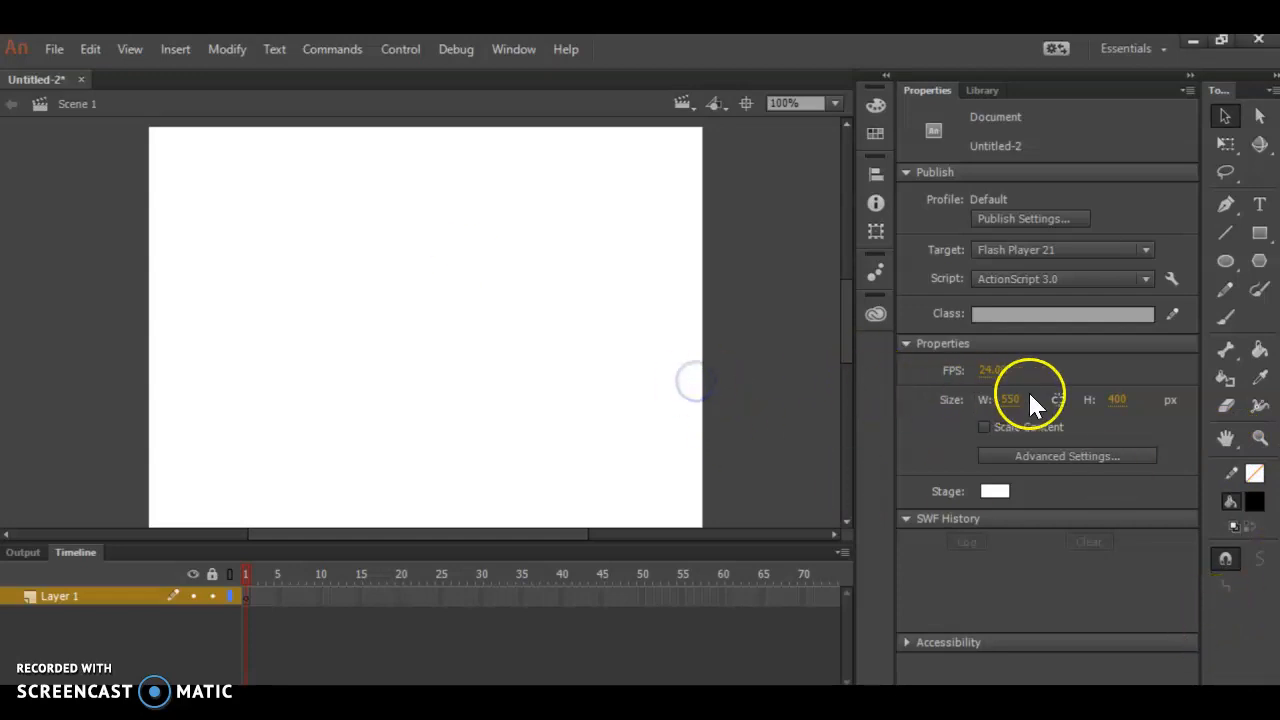
click(930, 90)
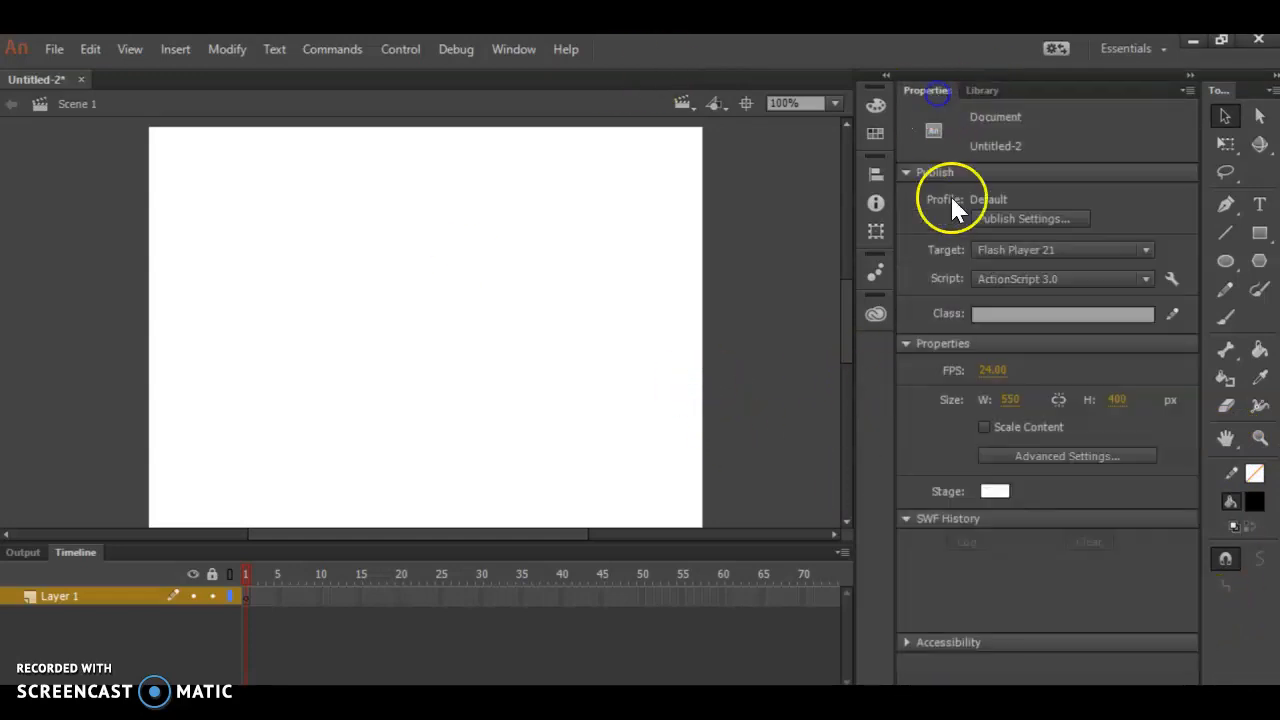
click(906, 343)
click(906, 343)
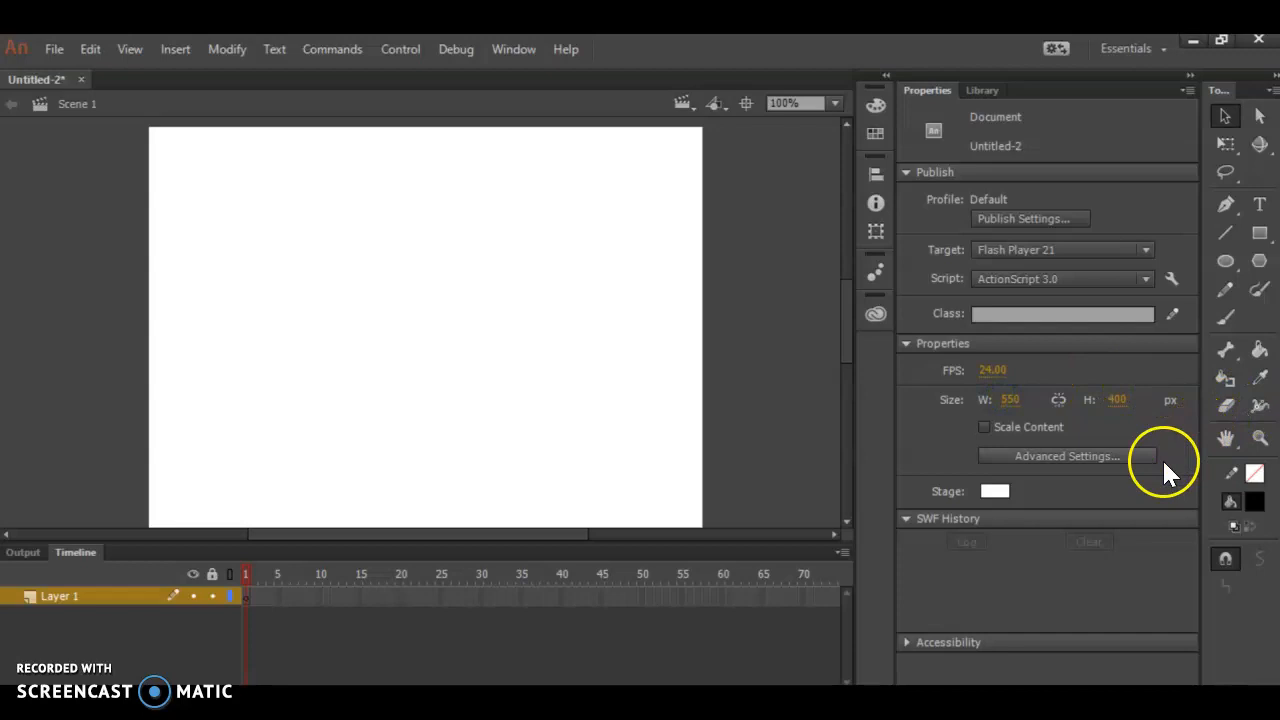
click(1013, 400)
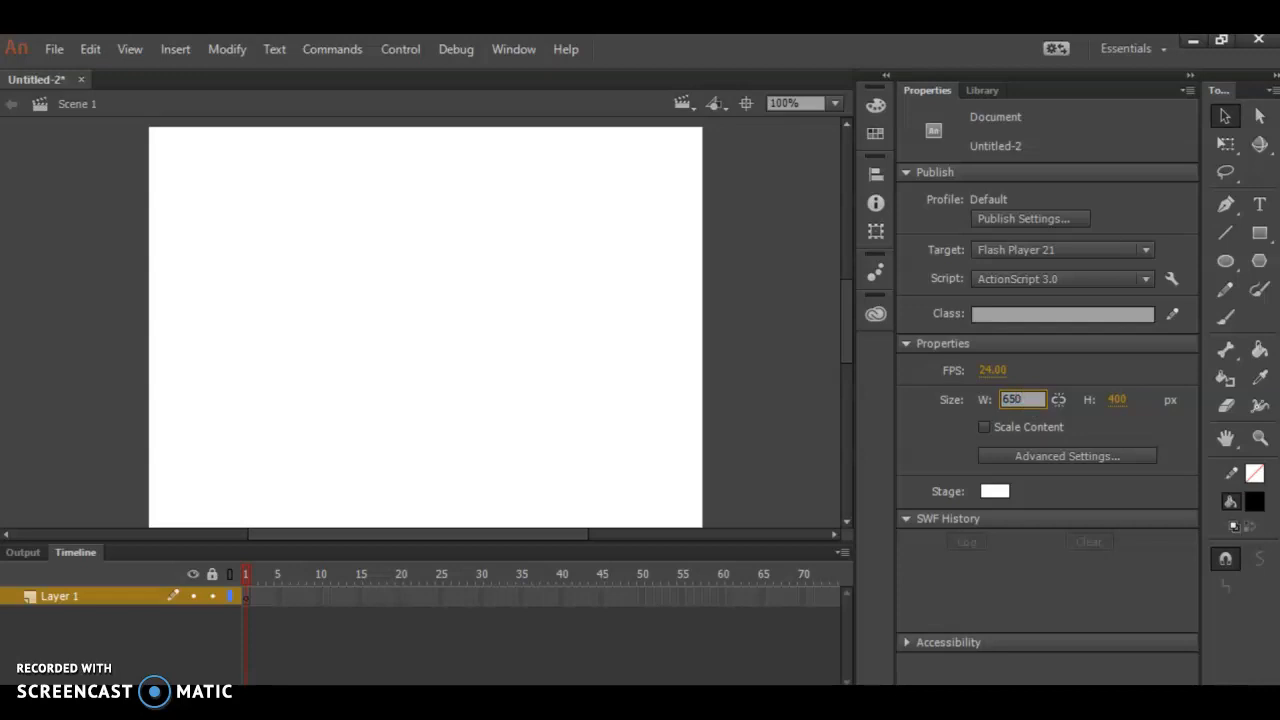
click(1022, 562)
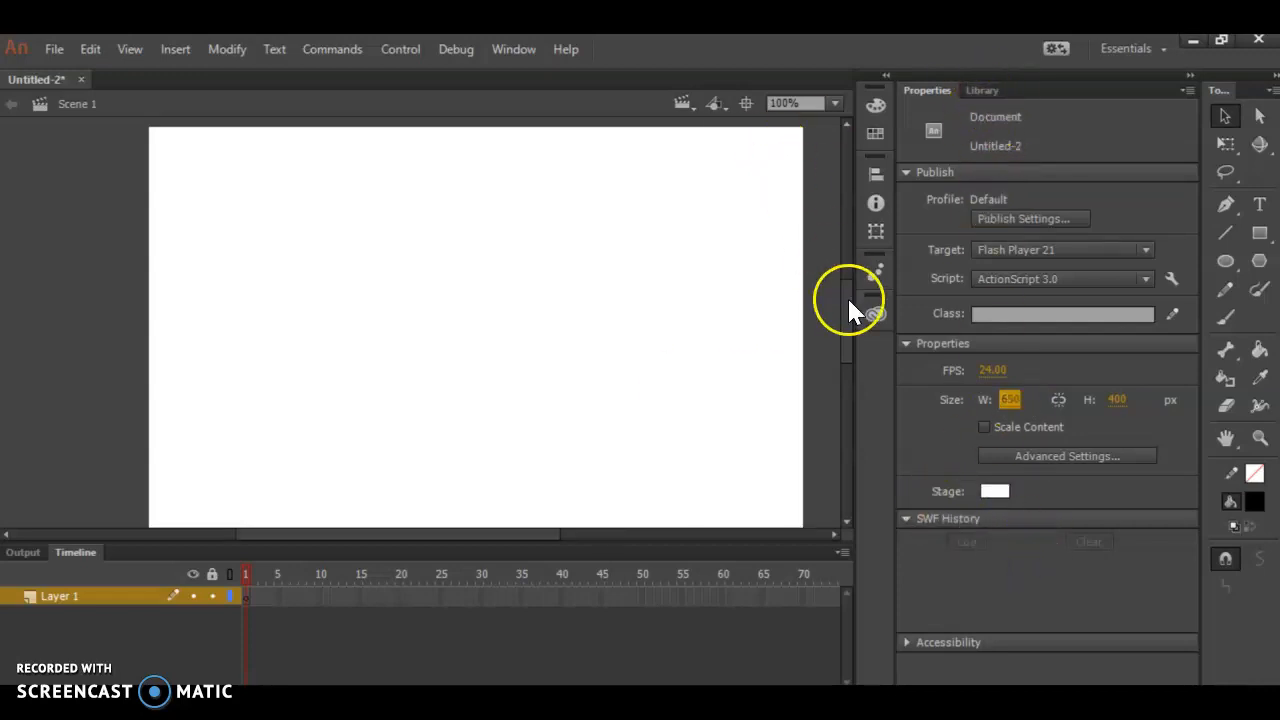
- Place HomeScreen.jpg from the Library on the stage and align it at X 0, Y 0
click(982, 90)
drag(986, 206, 316, 267)
drag(345, 319, 456, 332)
click(891, 213)
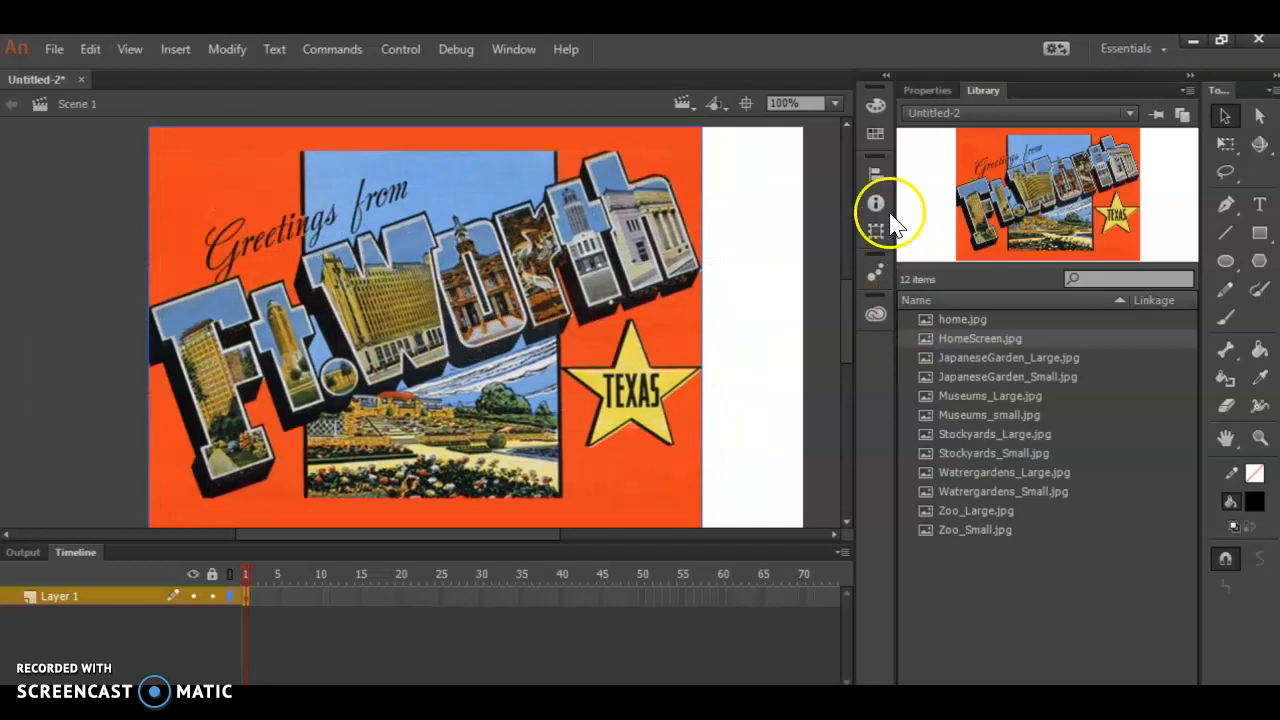
click(934, 89)
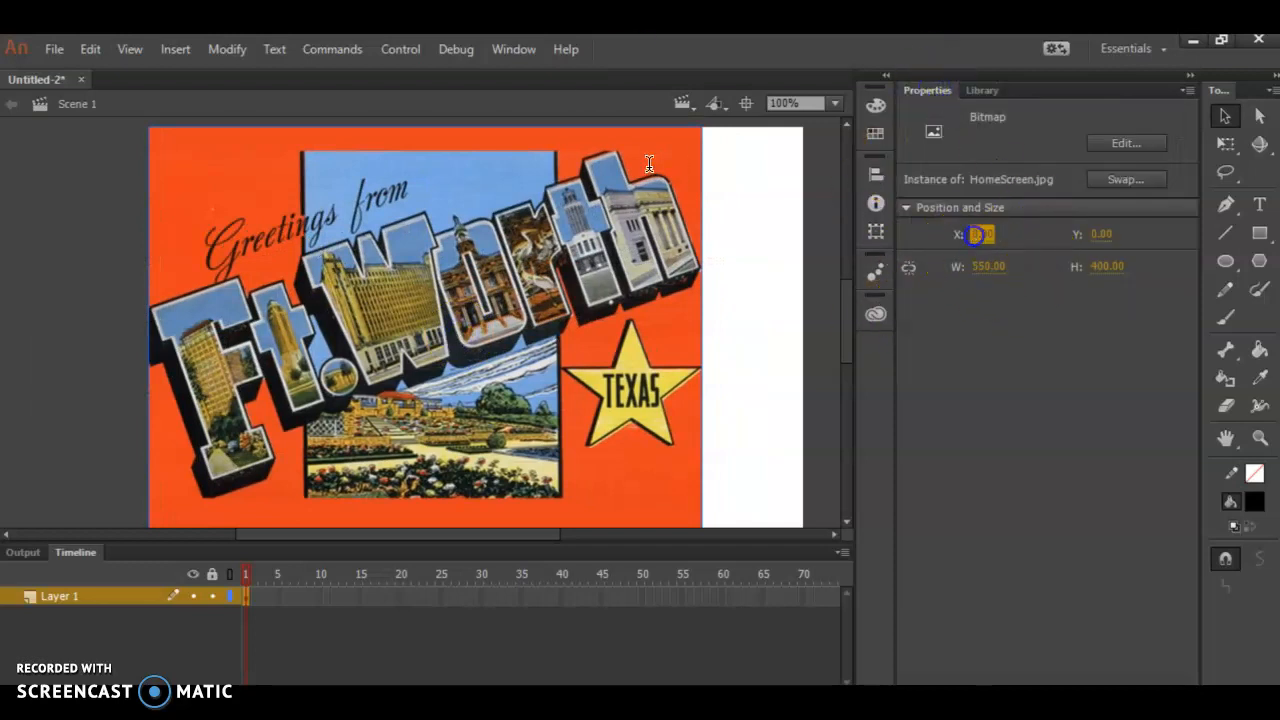
click(1099, 234)
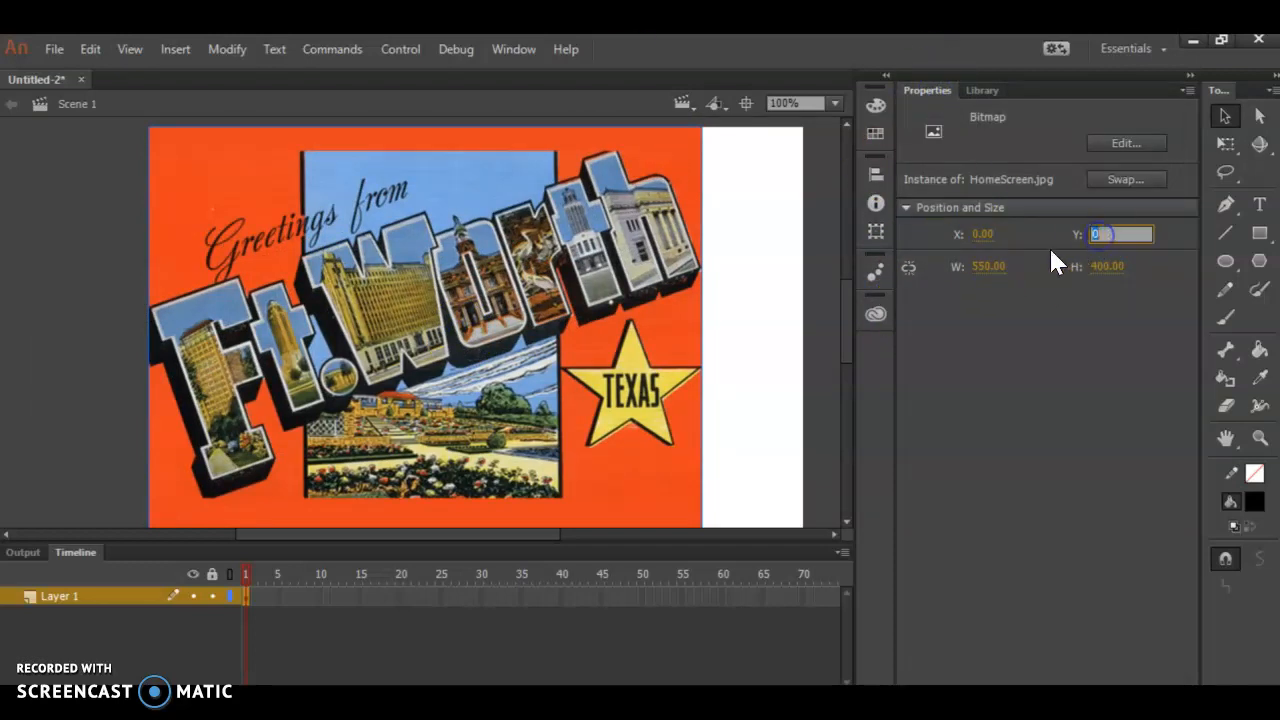
click(765, 303)
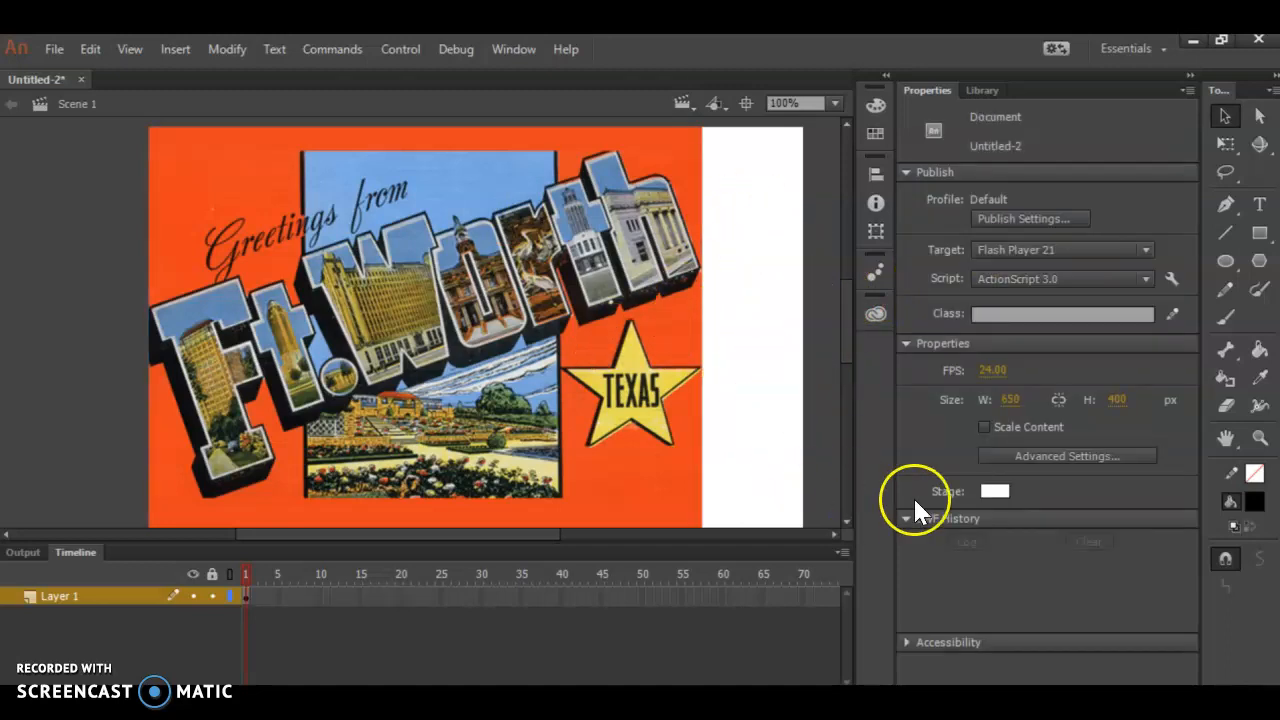
- Try stage colours sampled from the postcard image, including its blue lettering, orange-red background and yellow star
click(707, 330)
click(749, 286)
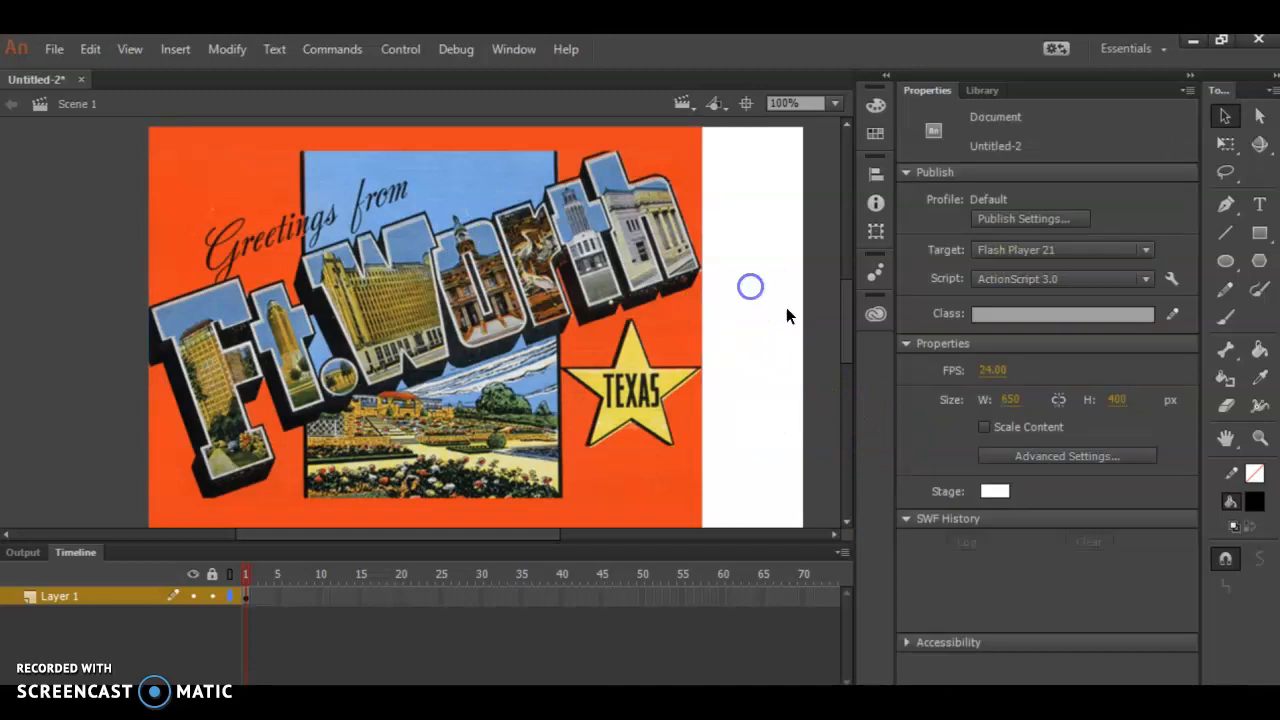
click(995, 491)
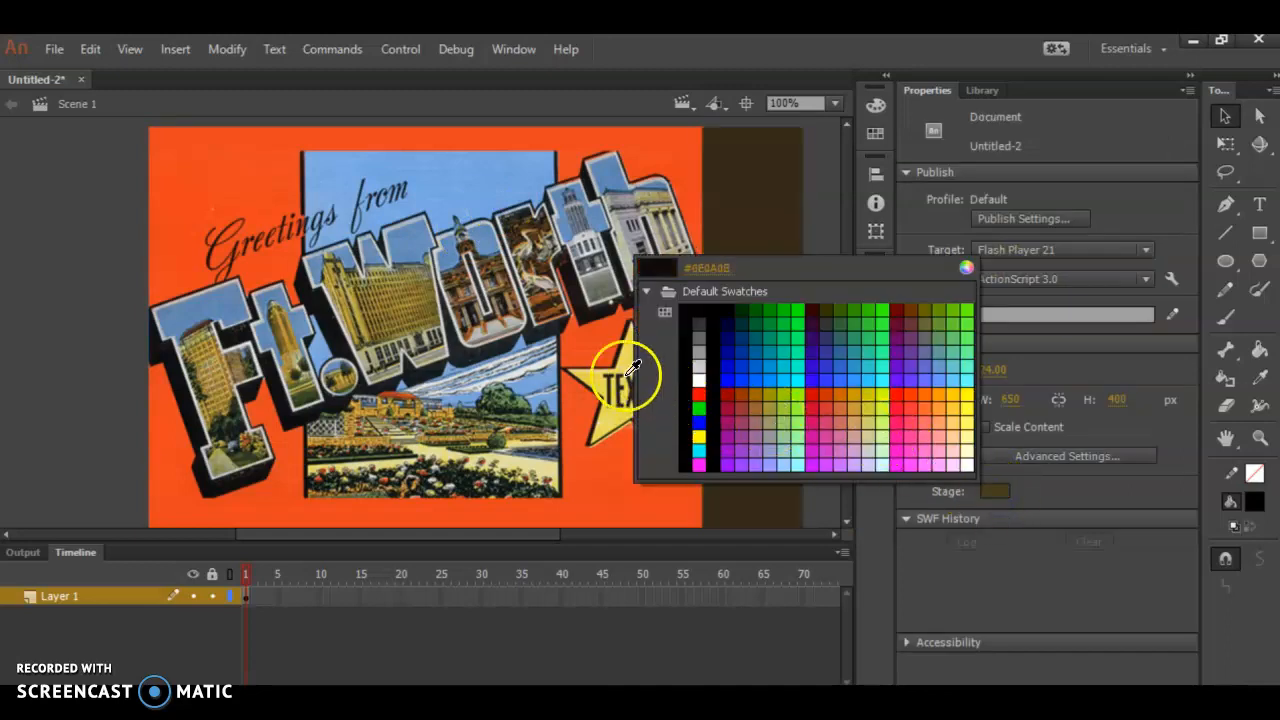
click(220, 288)
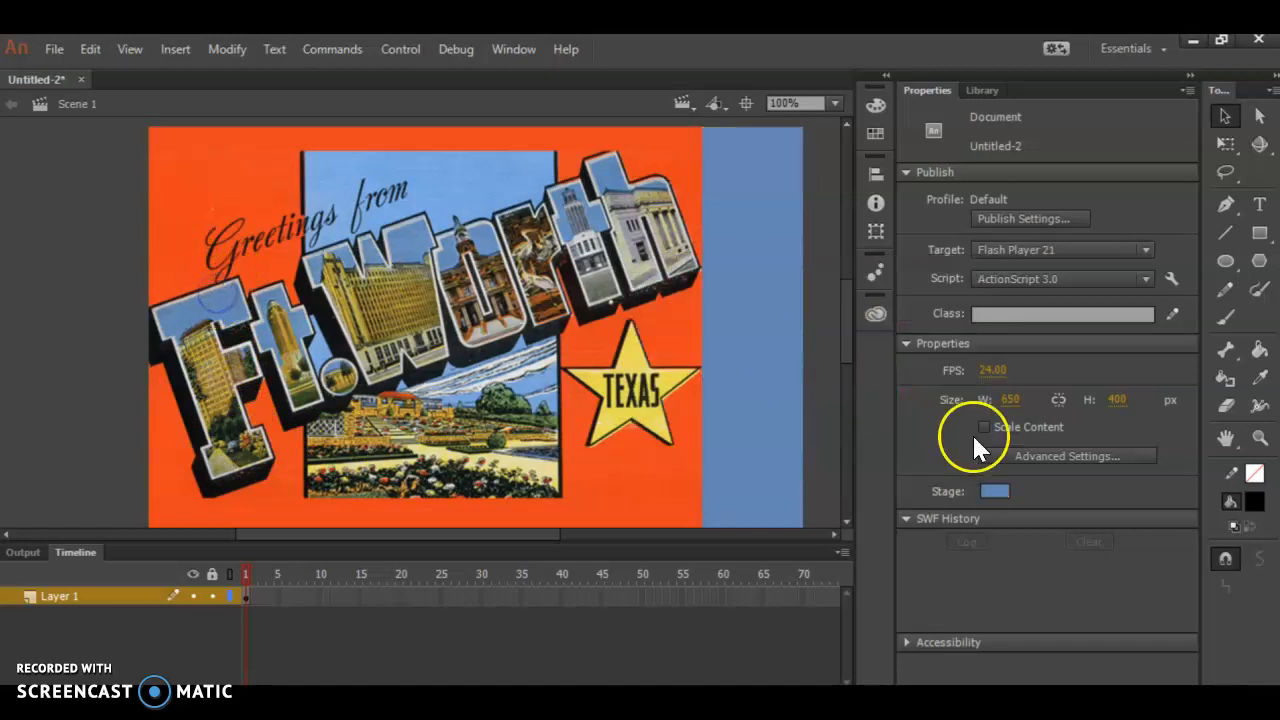
click(996, 491)
click(616, 481)
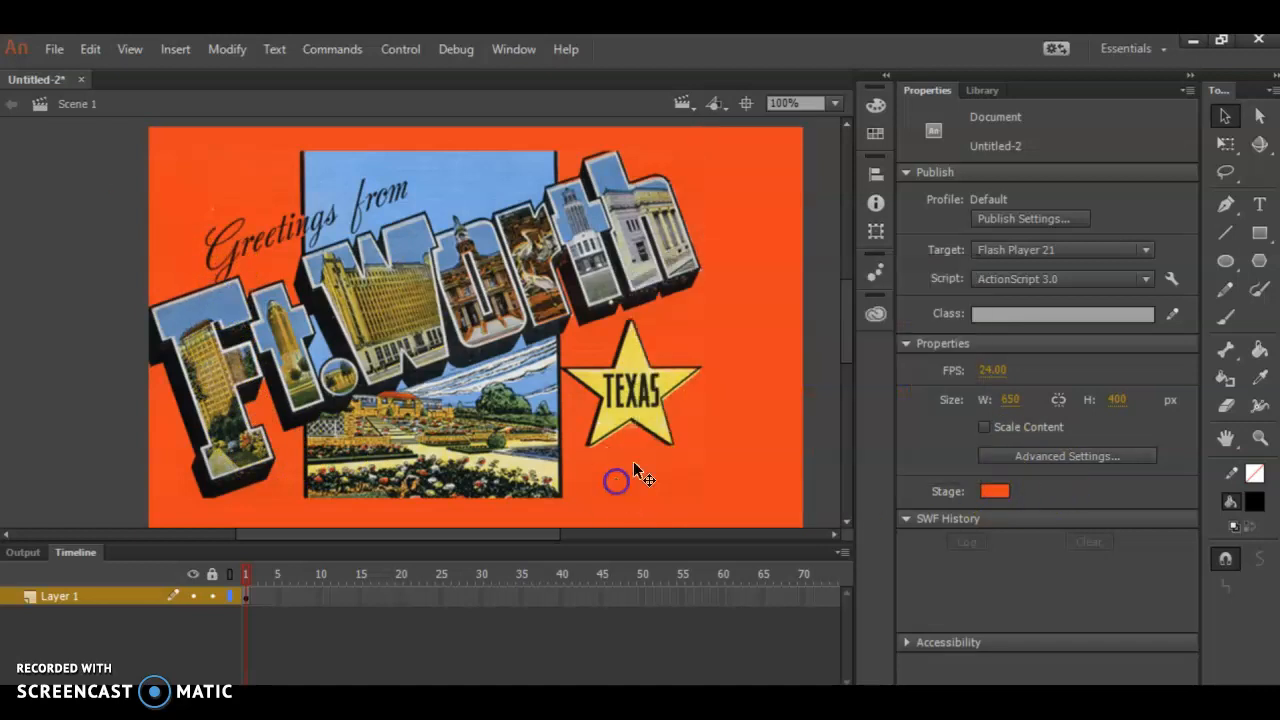
click(996, 491)
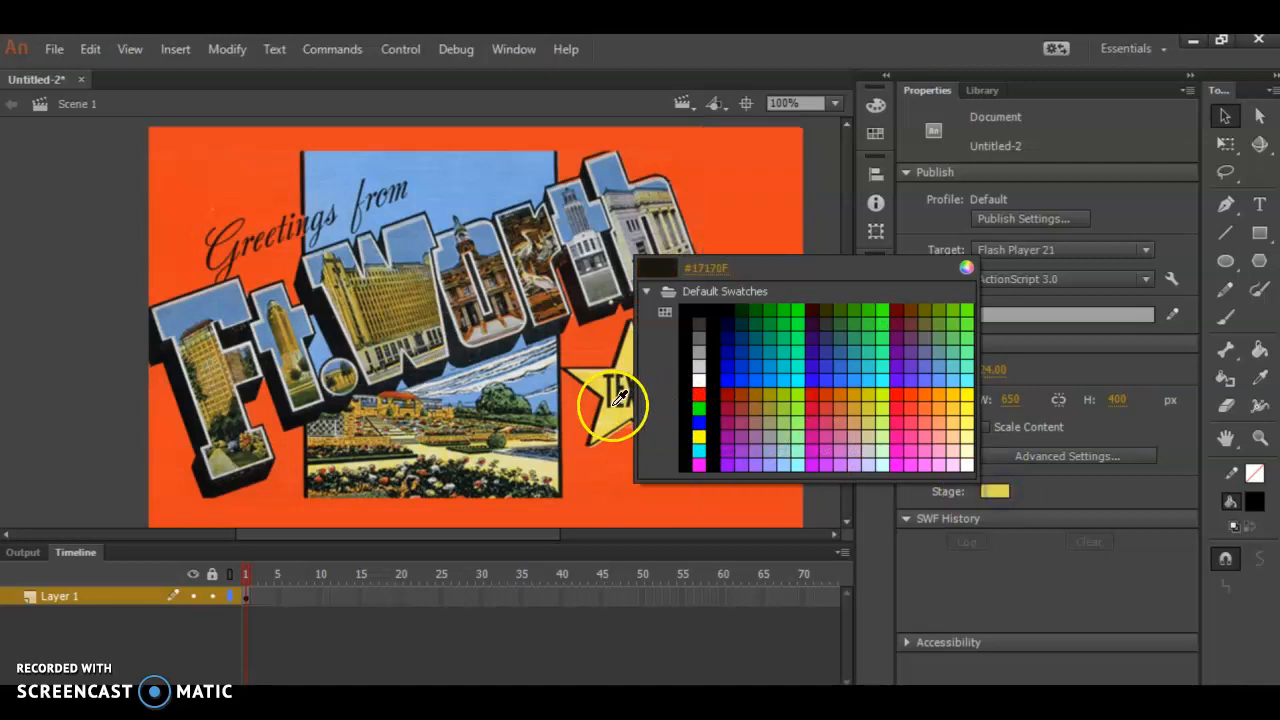
click(608, 388)
click(990, 488)
click(624, 463)
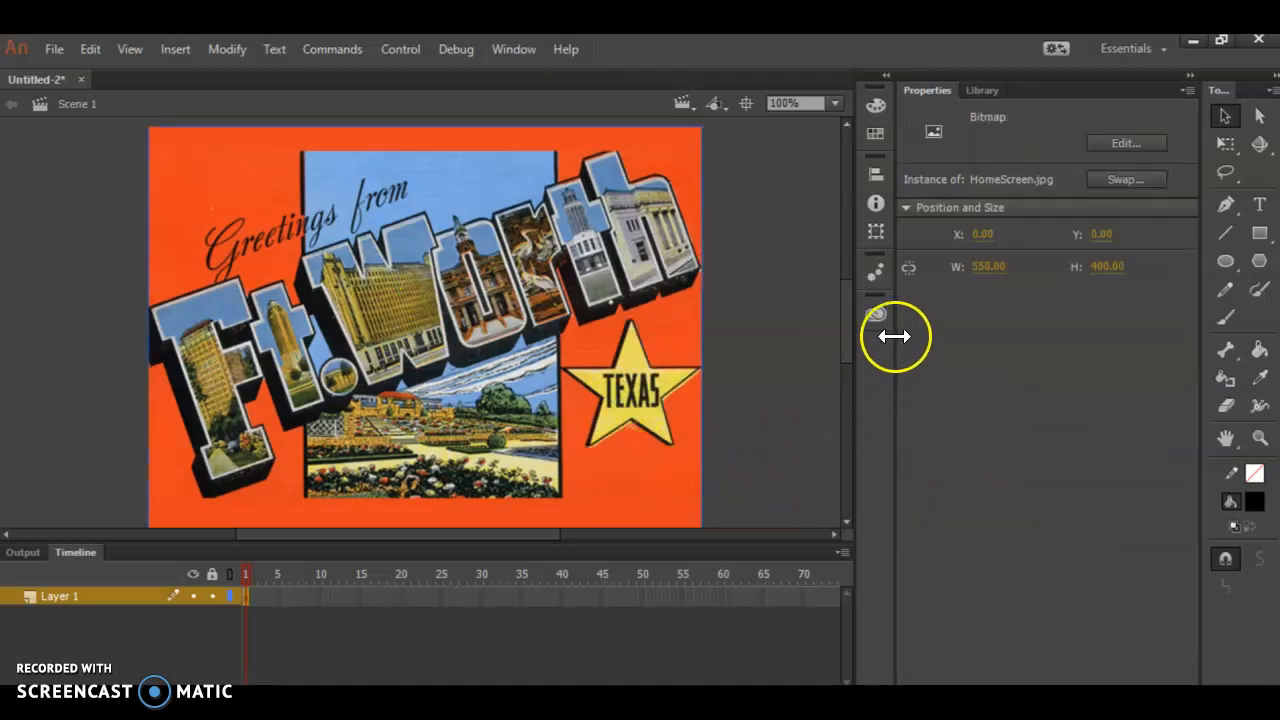
- Set the stage colour to the orange-red sampled from the postcard image's background
click(734, 409)
click(996, 491)
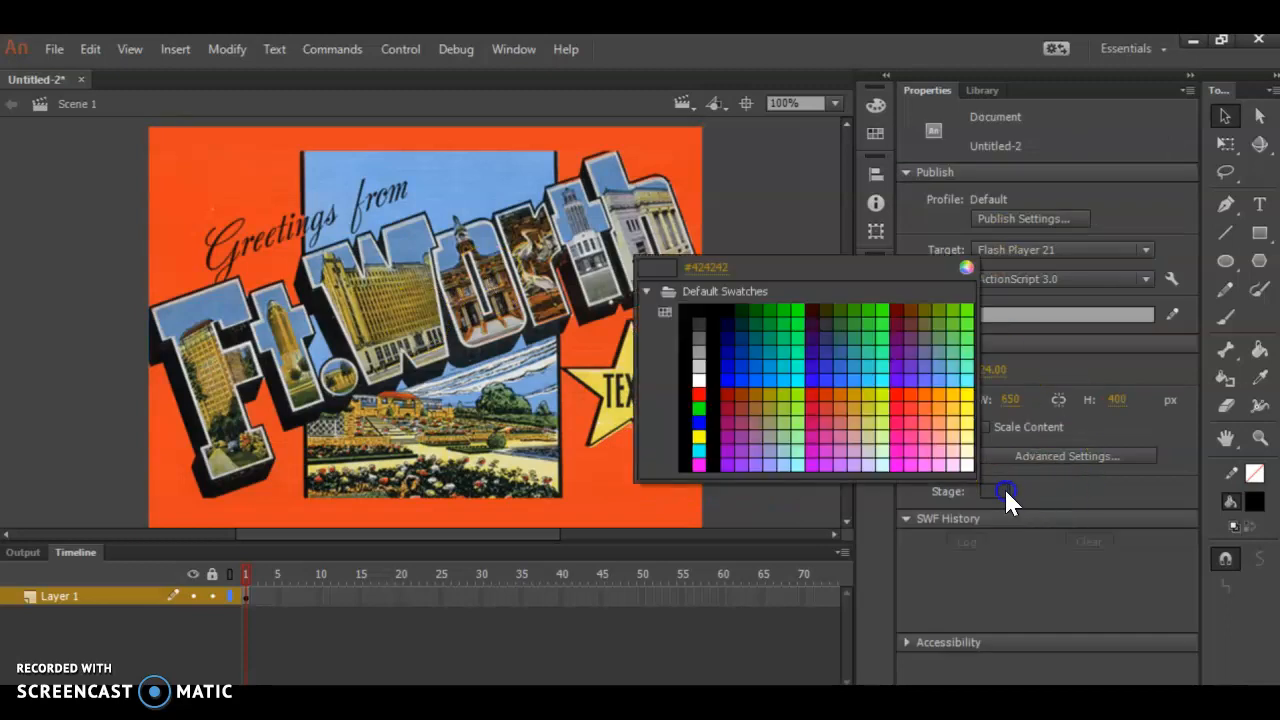
click(638, 493)
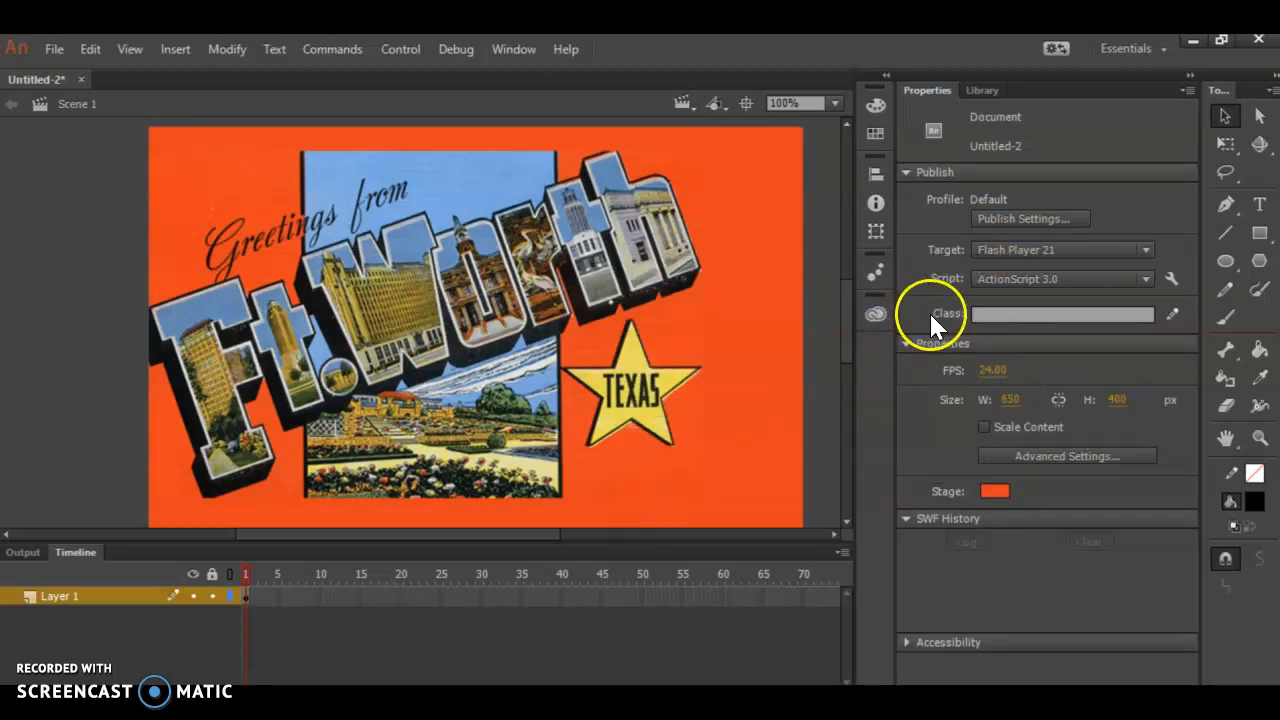
- Extend Layer 1 with the postcard image to frame 60
right_click(722, 597)
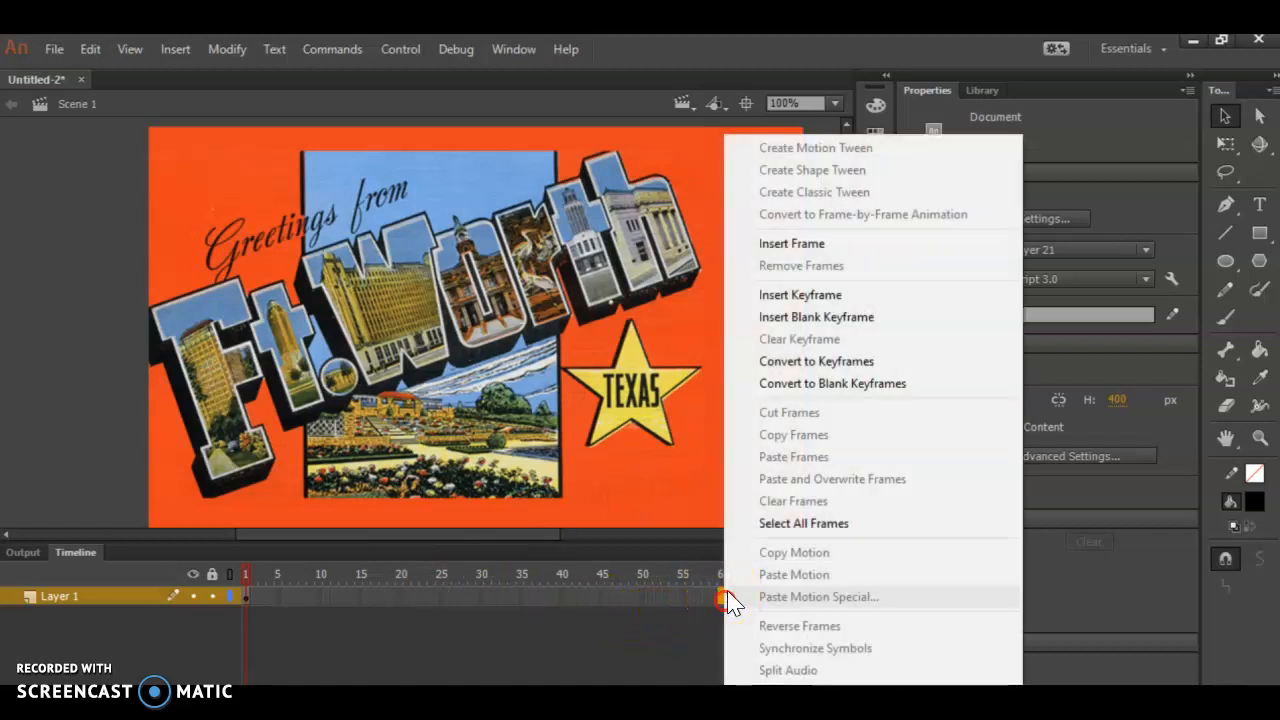
click(810, 244)
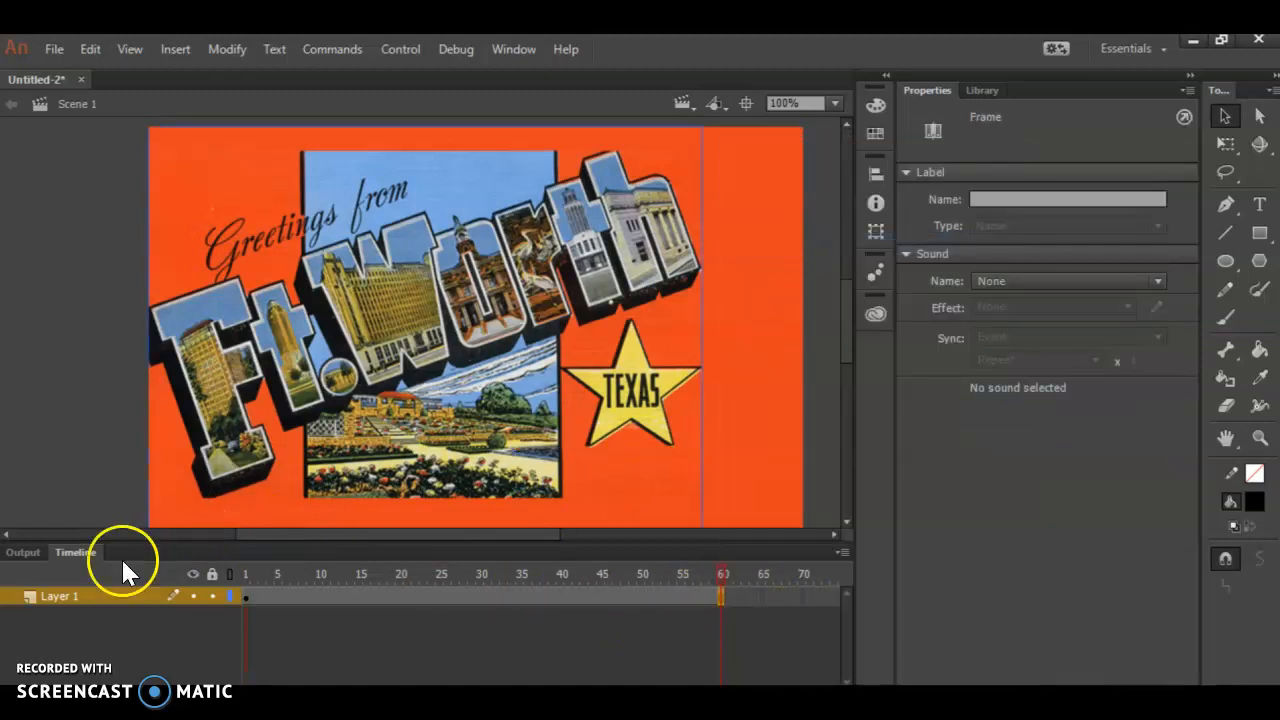
- Rename Layer 1 as background and lock it
click(62, 600)
text(background)
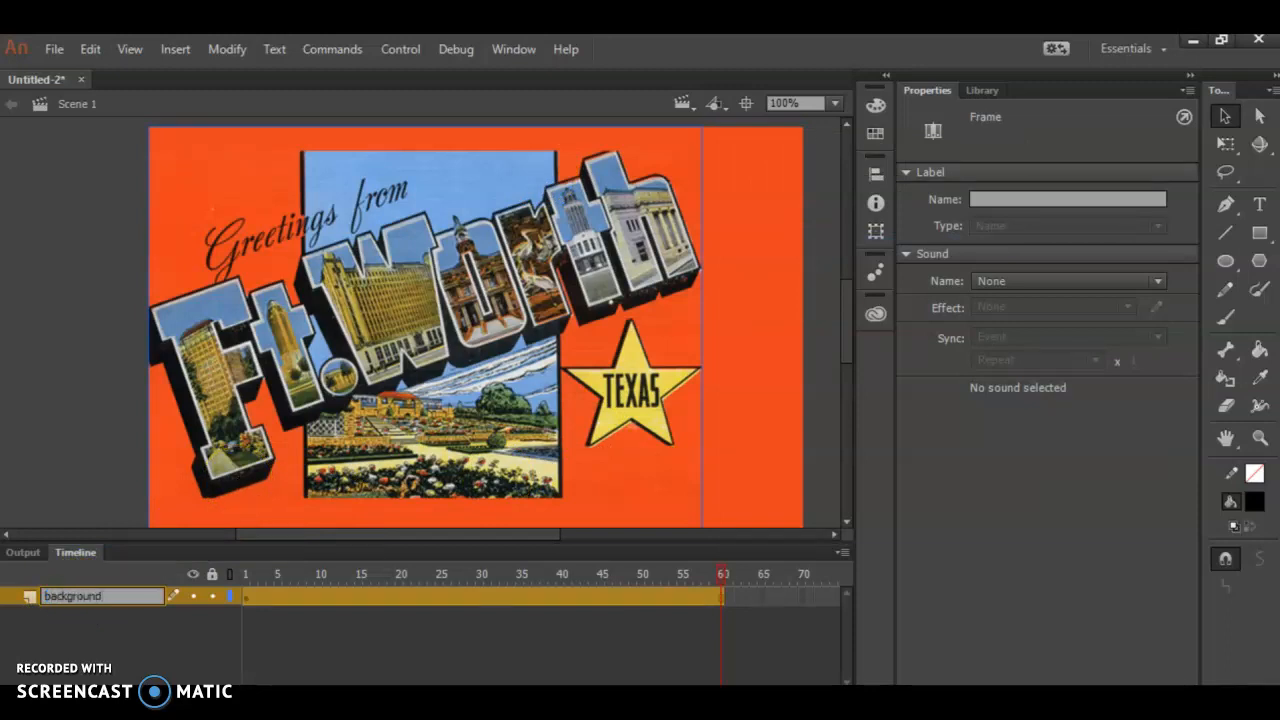
click(212, 596)
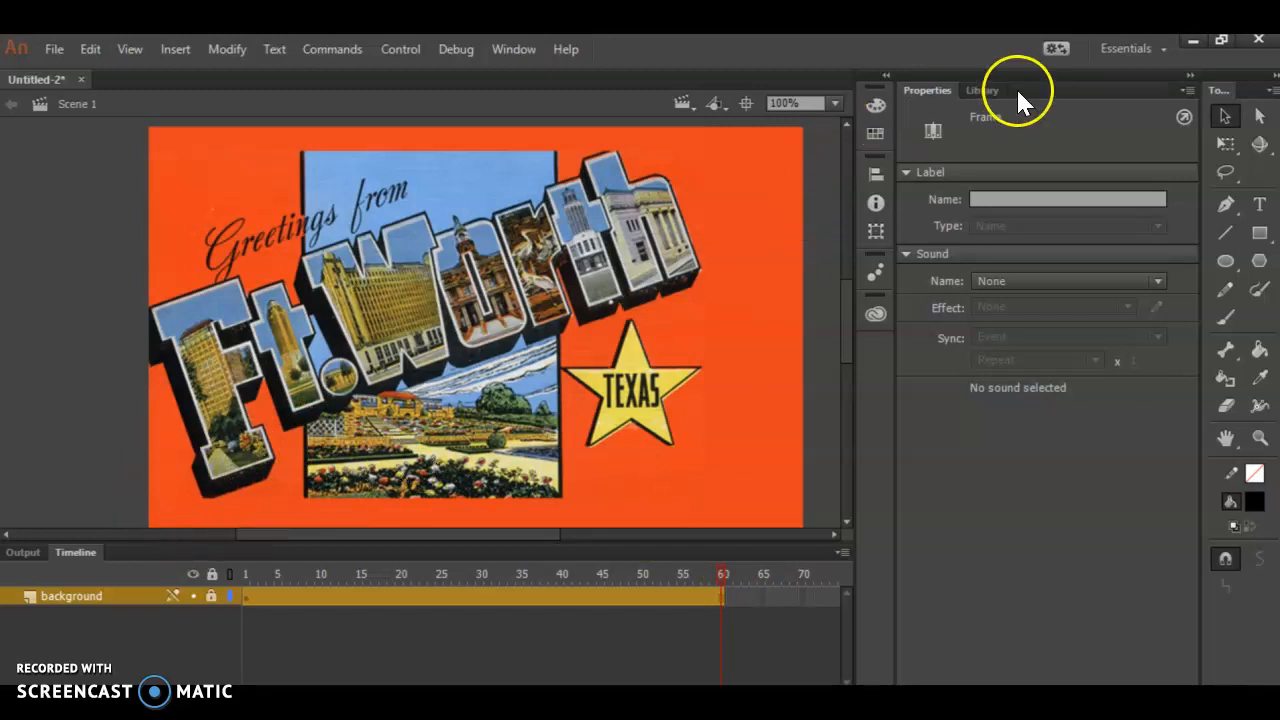
- Create a new Button symbol named b1
click(985, 90)
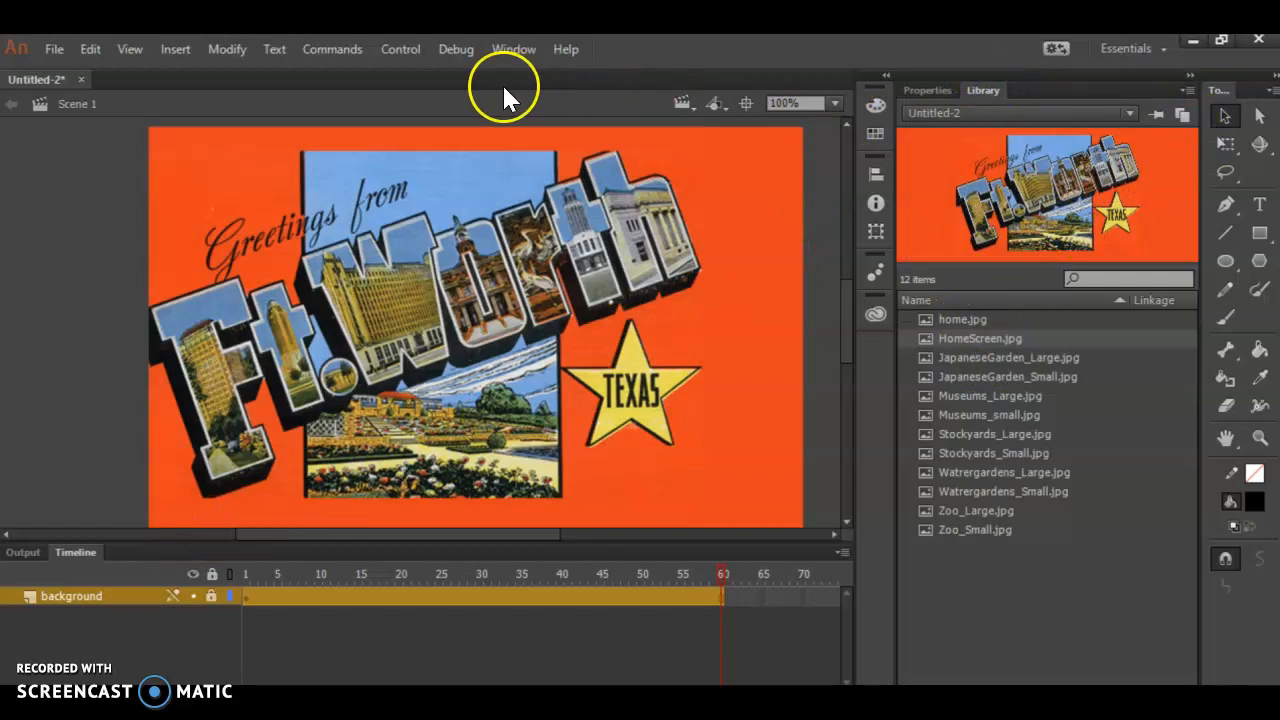
click(174, 49)
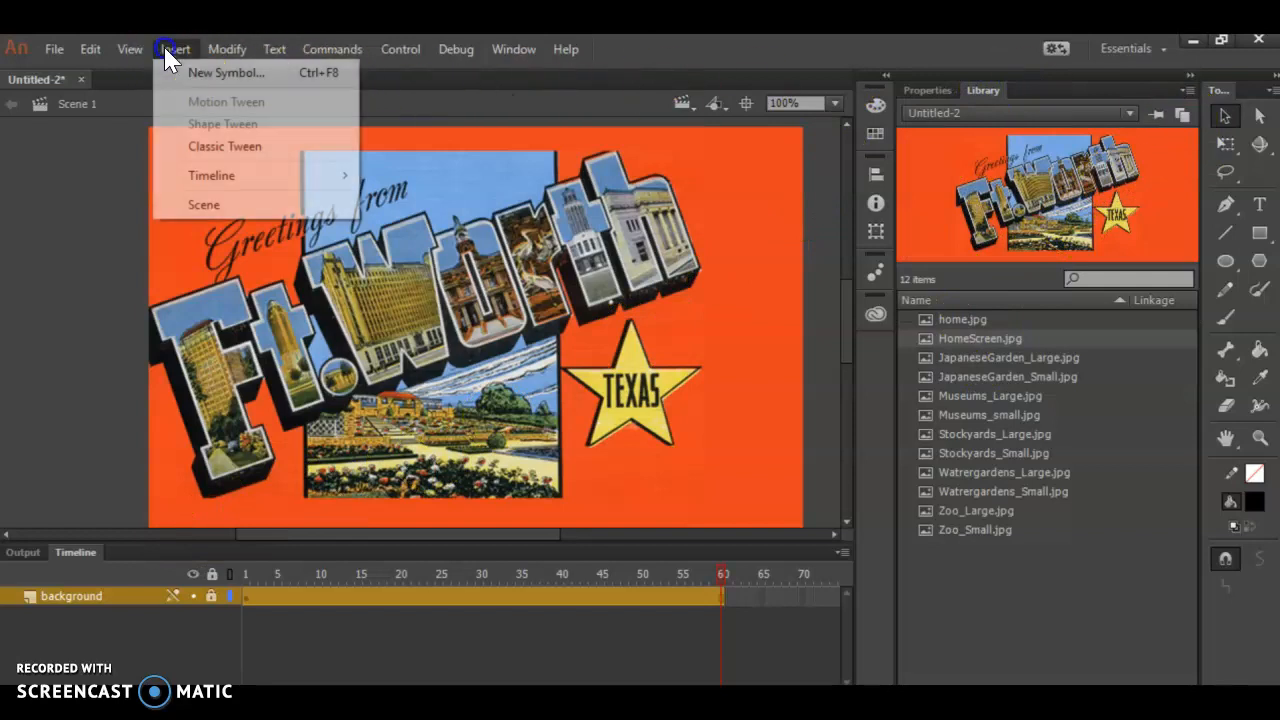
click(208, 75)
text(b1)
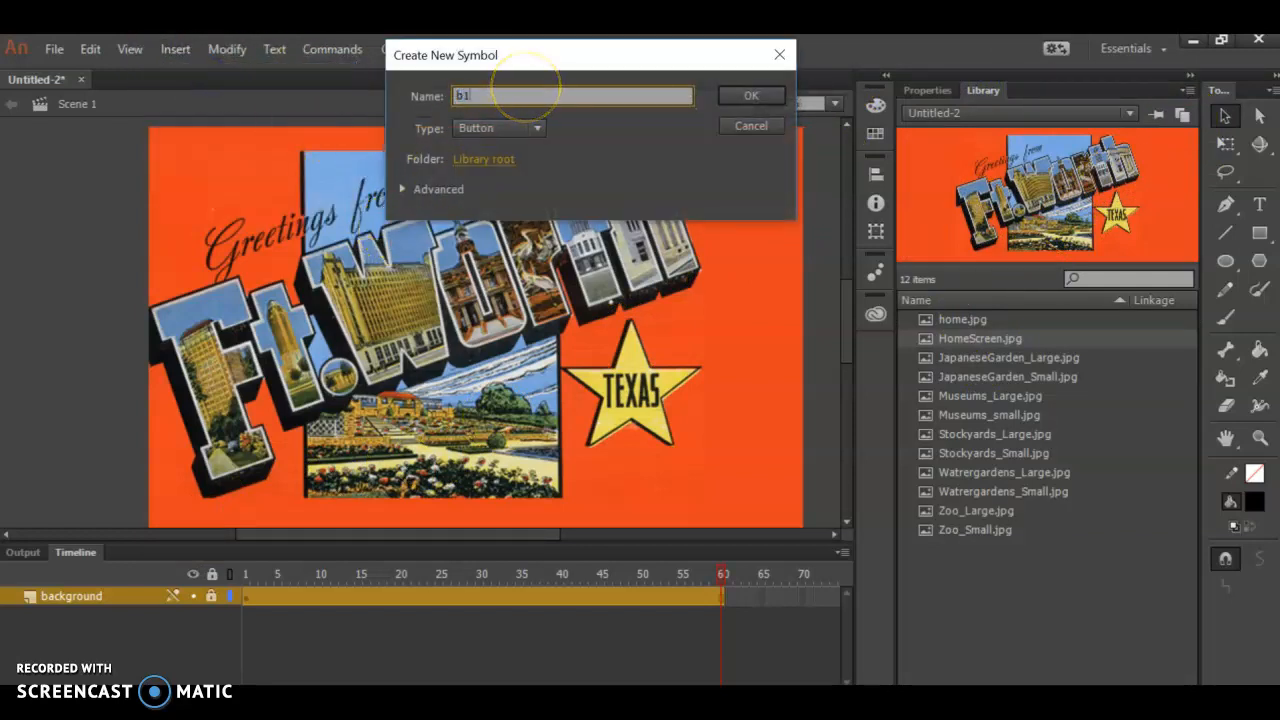
key(Return)
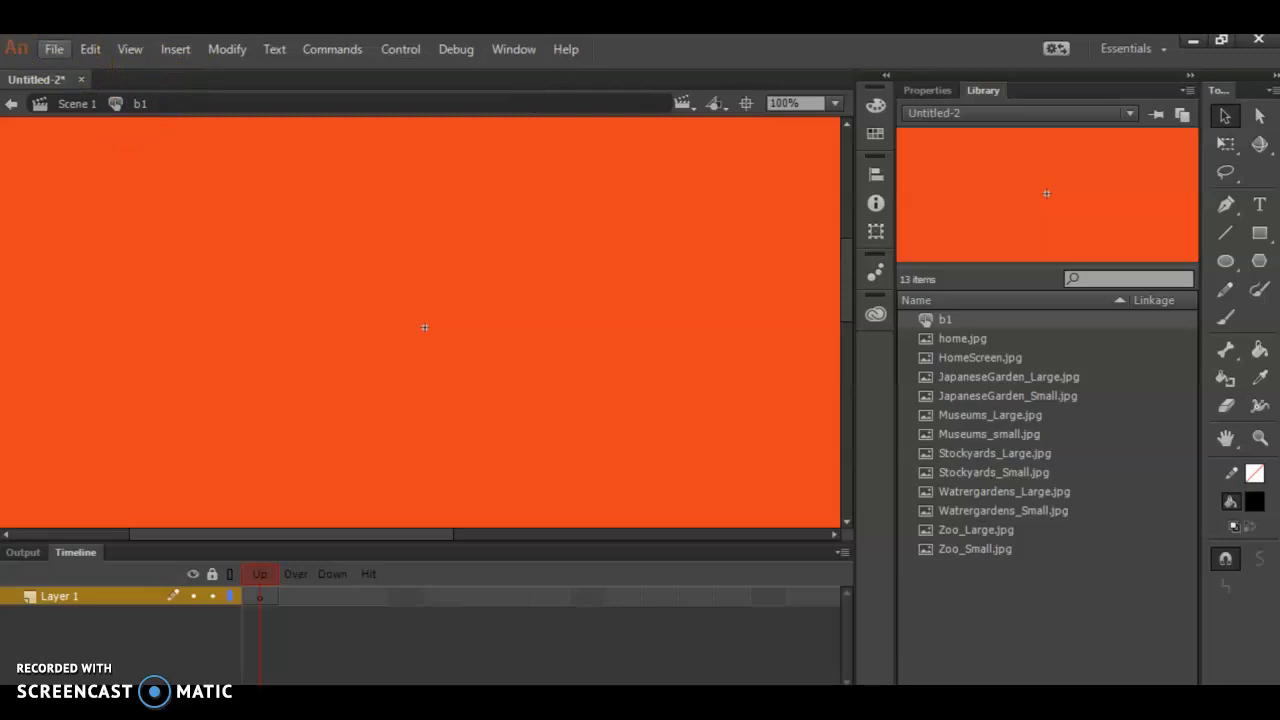
click(175, 49)
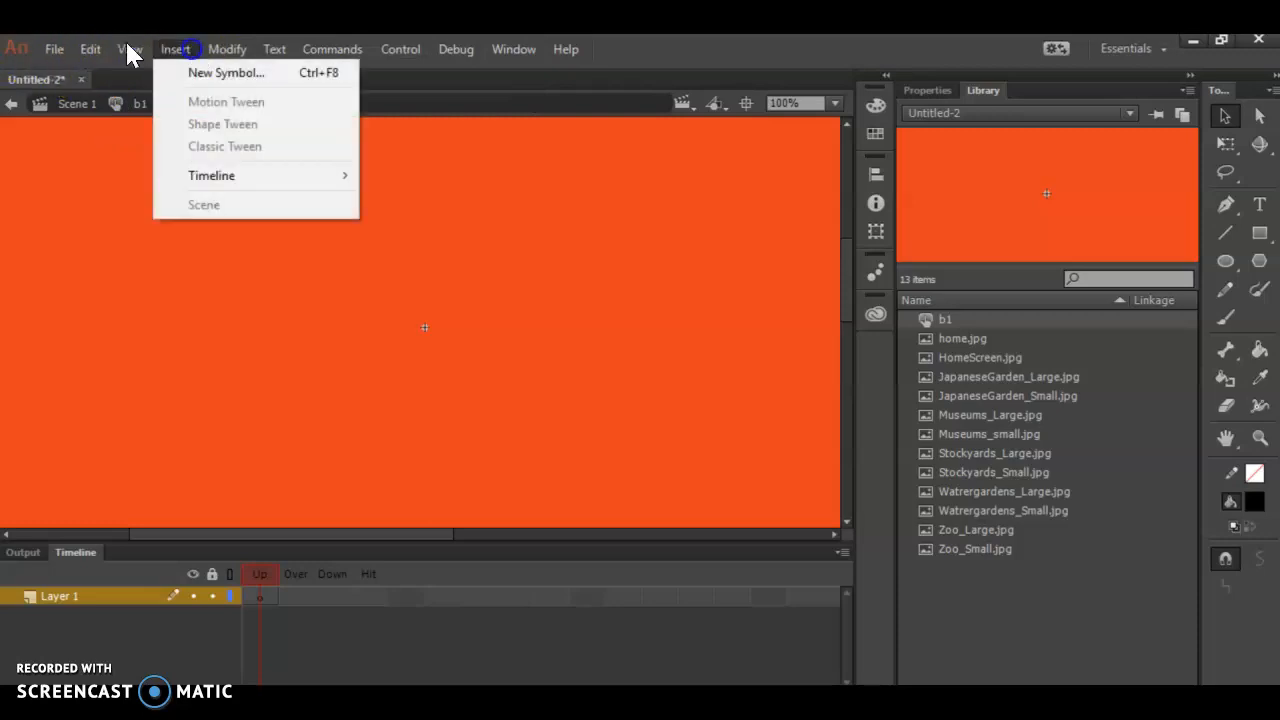
click(219, 76)
click(507, 125)
click(507, 125)
click(758, 128)
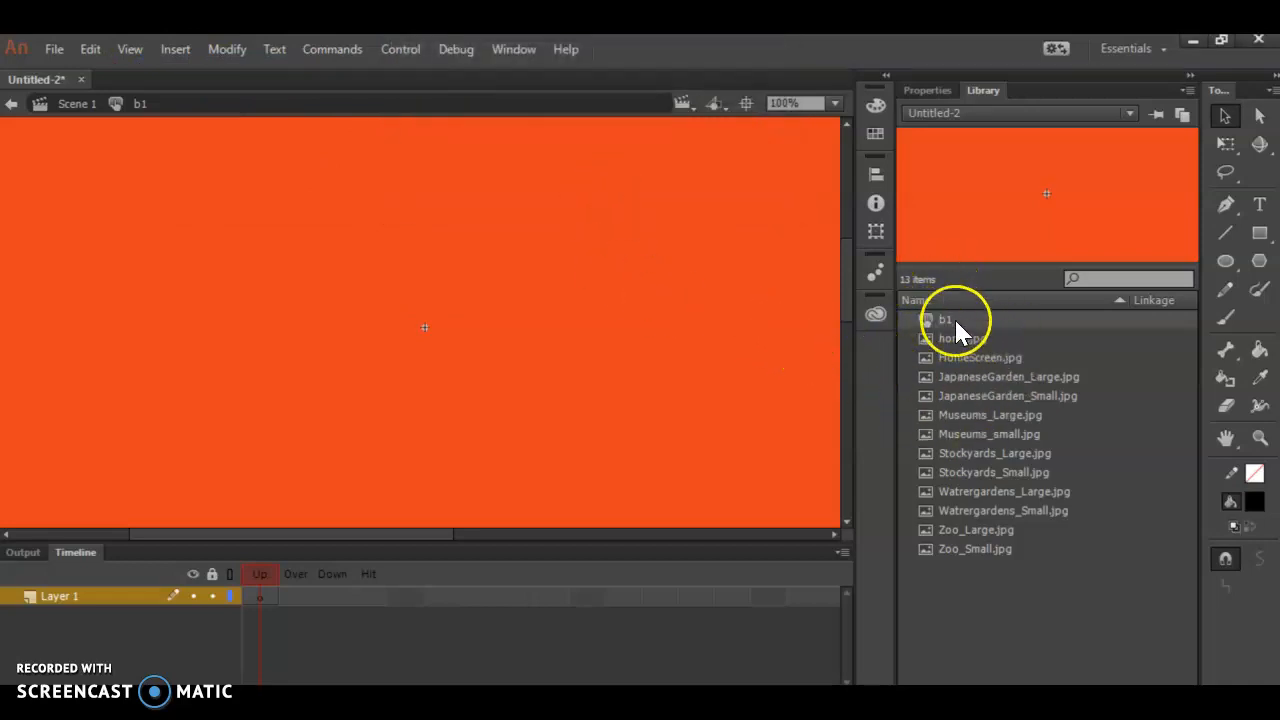
- Place JapaneseGarden_Small.jpg in the Up frame of the b1 button and position it at X 0, Y 0
click(965, 398)
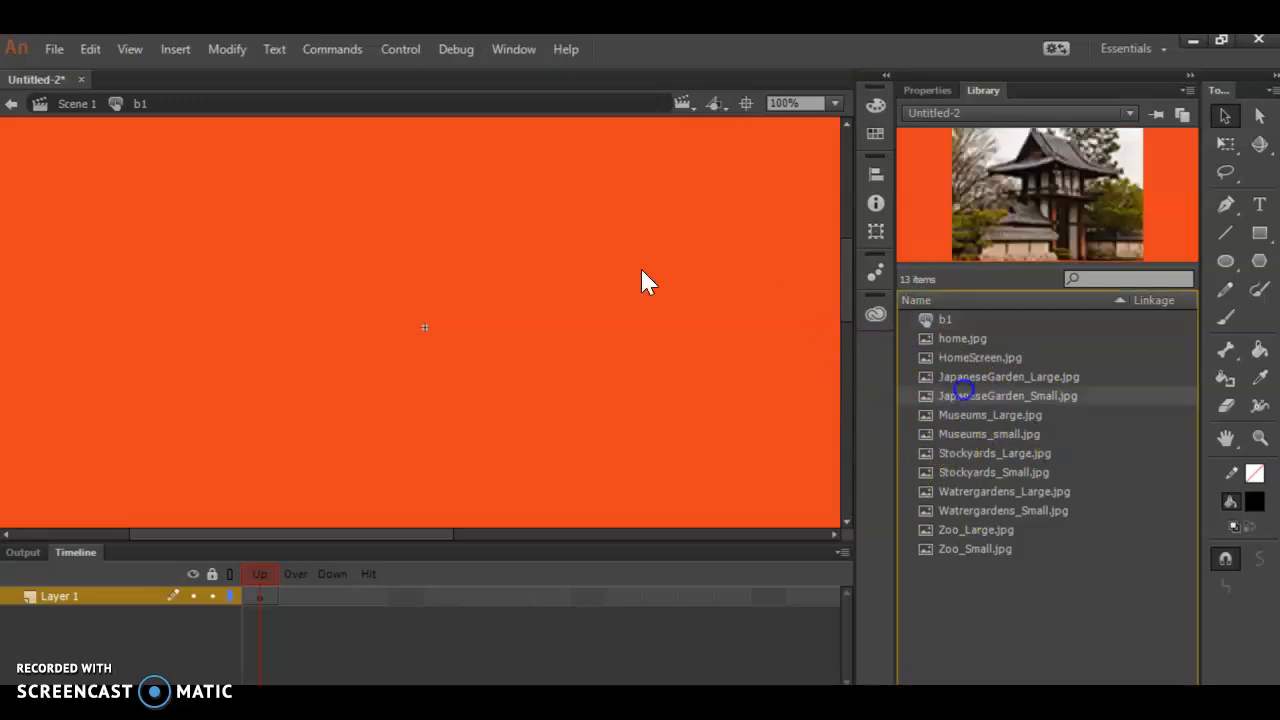
drag(1041, 199, 510, 368)
click(925, 92)
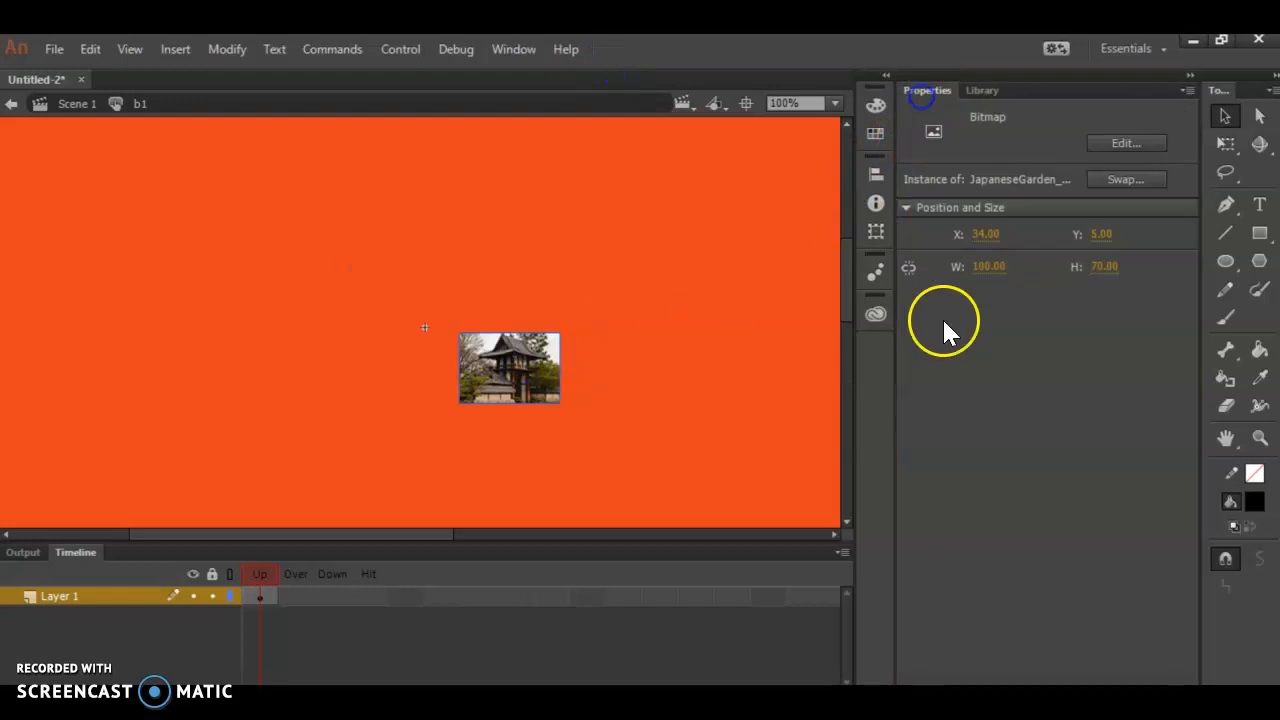
click(980, 234)
text(0)
key(Tab)
text(0)
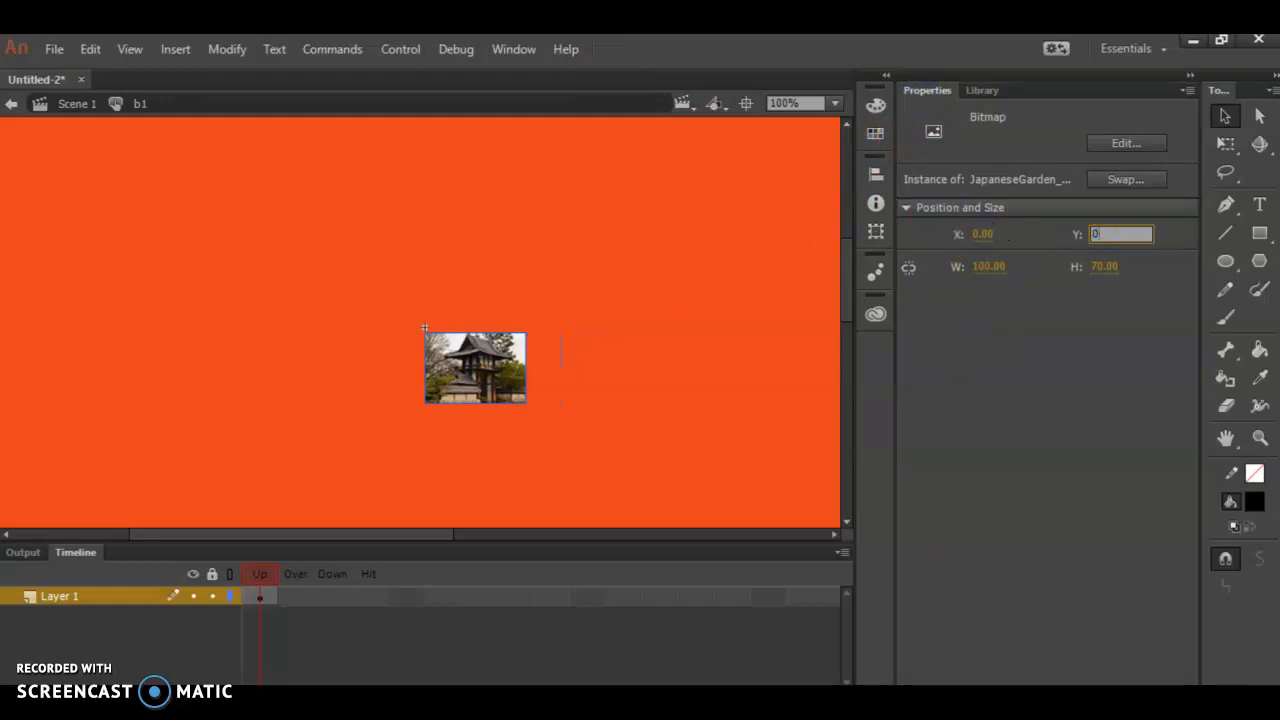
key(Tab)
click(609, 404)
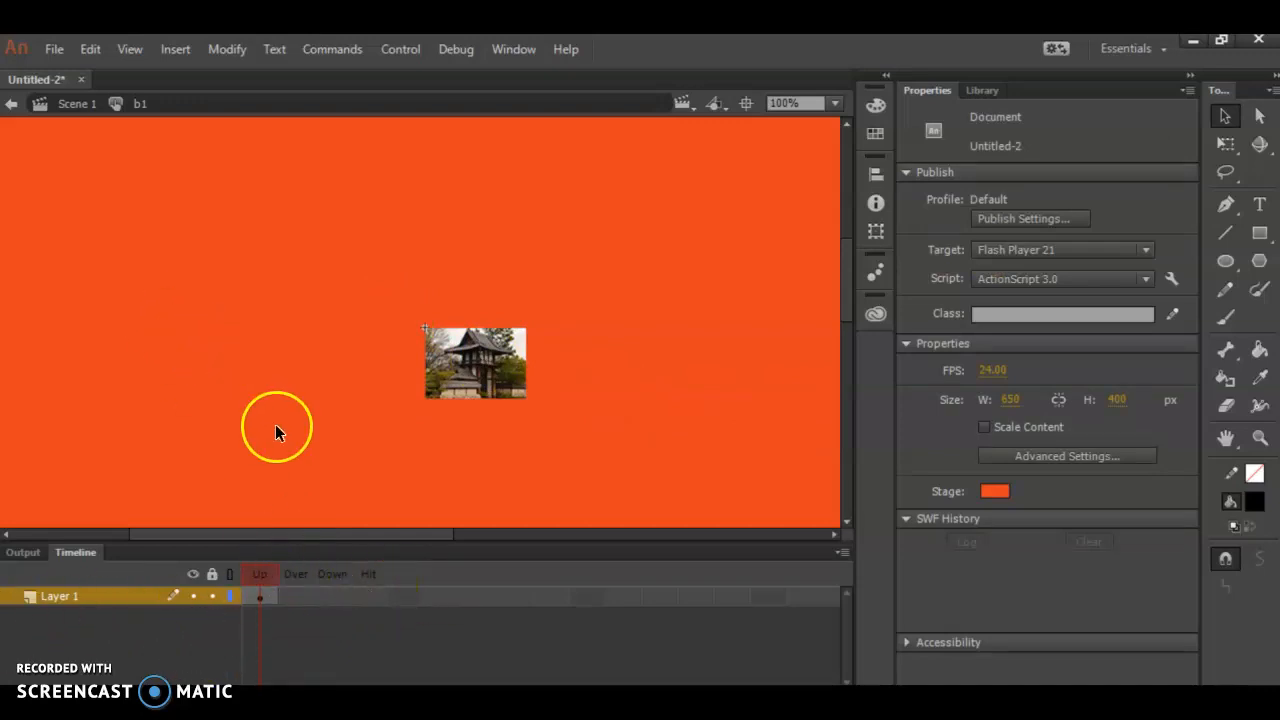
- Extend the b1 button's image layer through the Hit frame and add a new layer above it
right_click(367, 596)
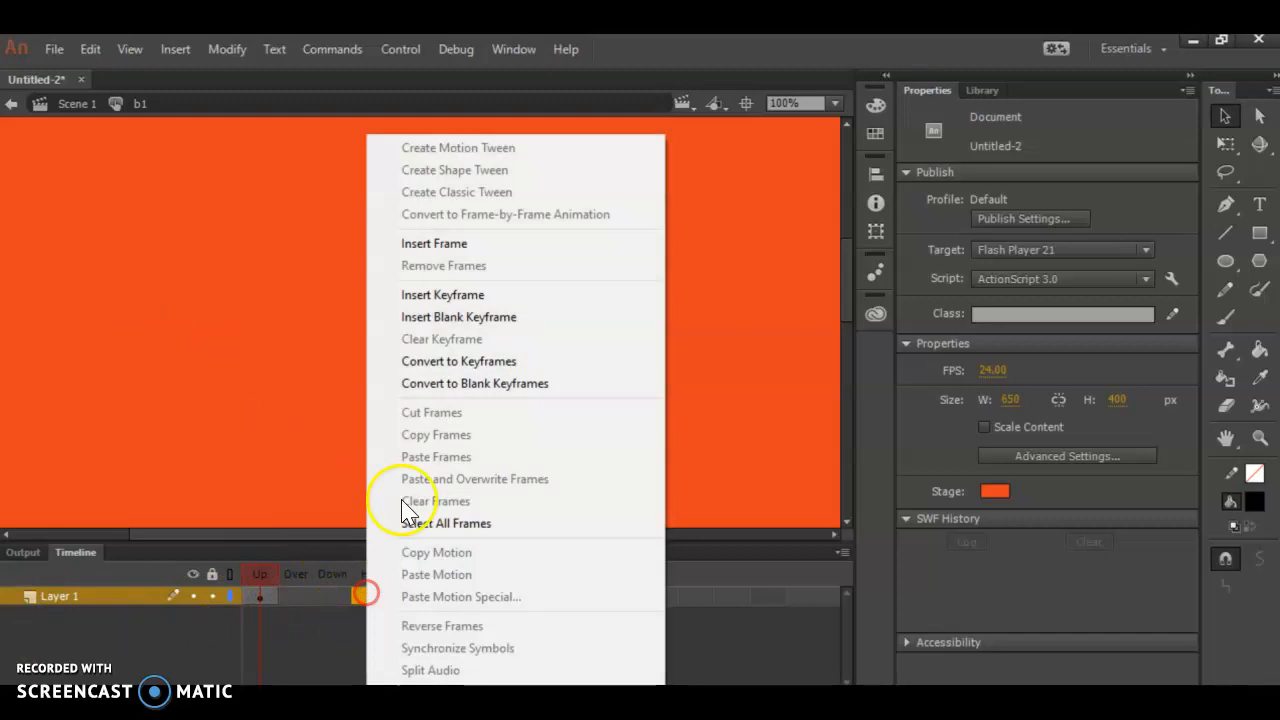
click(448, 242)
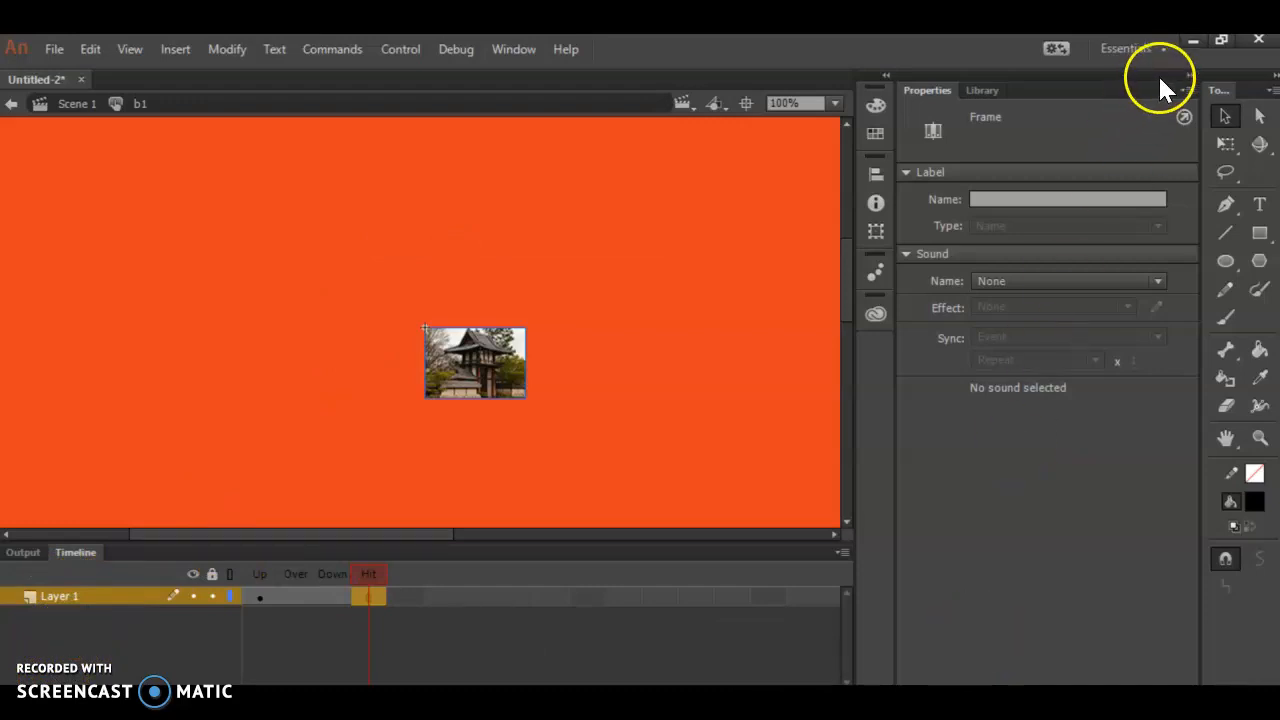
drag(630, 712, 632, 680)
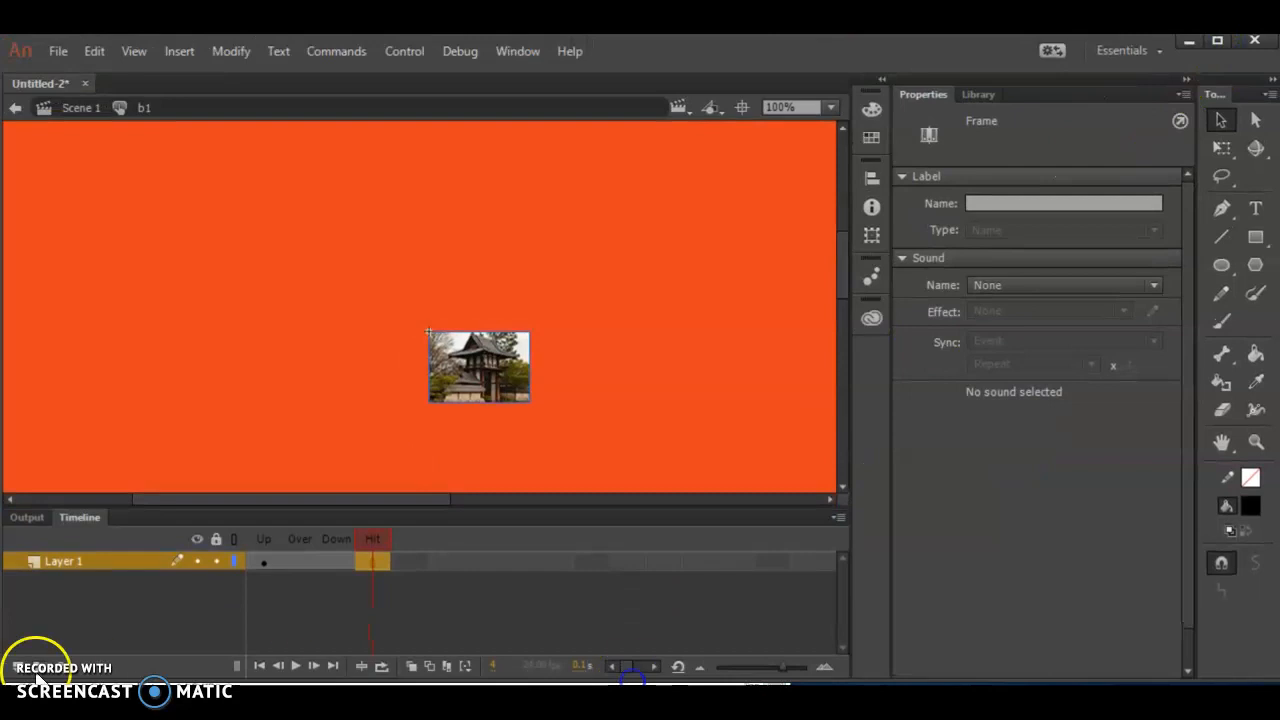
click(14, 666)
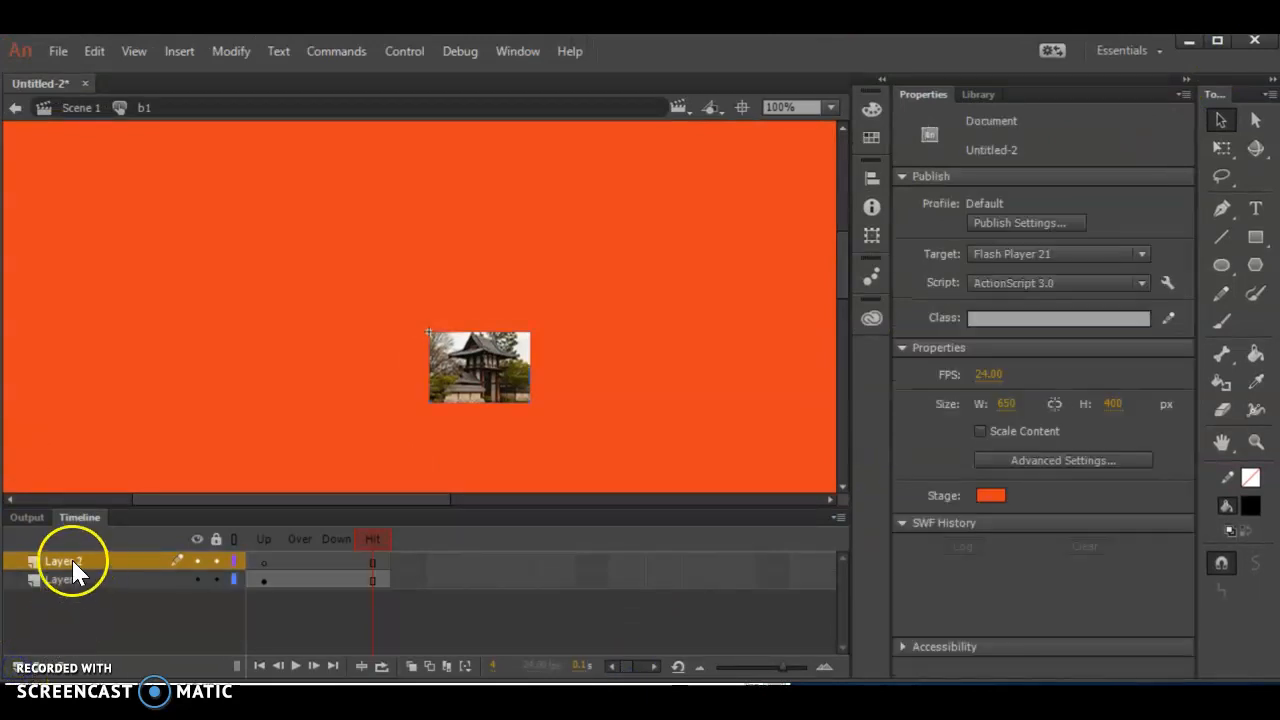
- Move Layer 2 below the image layer in the b1 button and insert a keyframe in its Over frame
drag(70, 554, 73, 590)
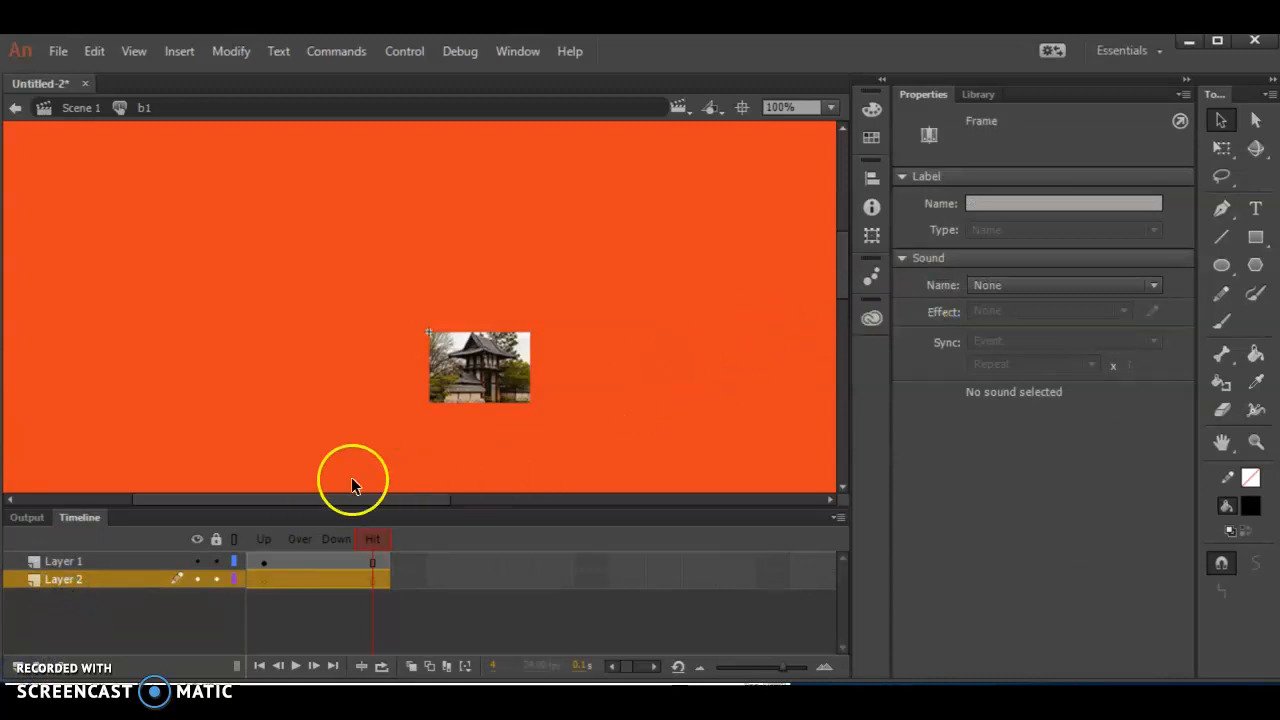
click(297, 581)
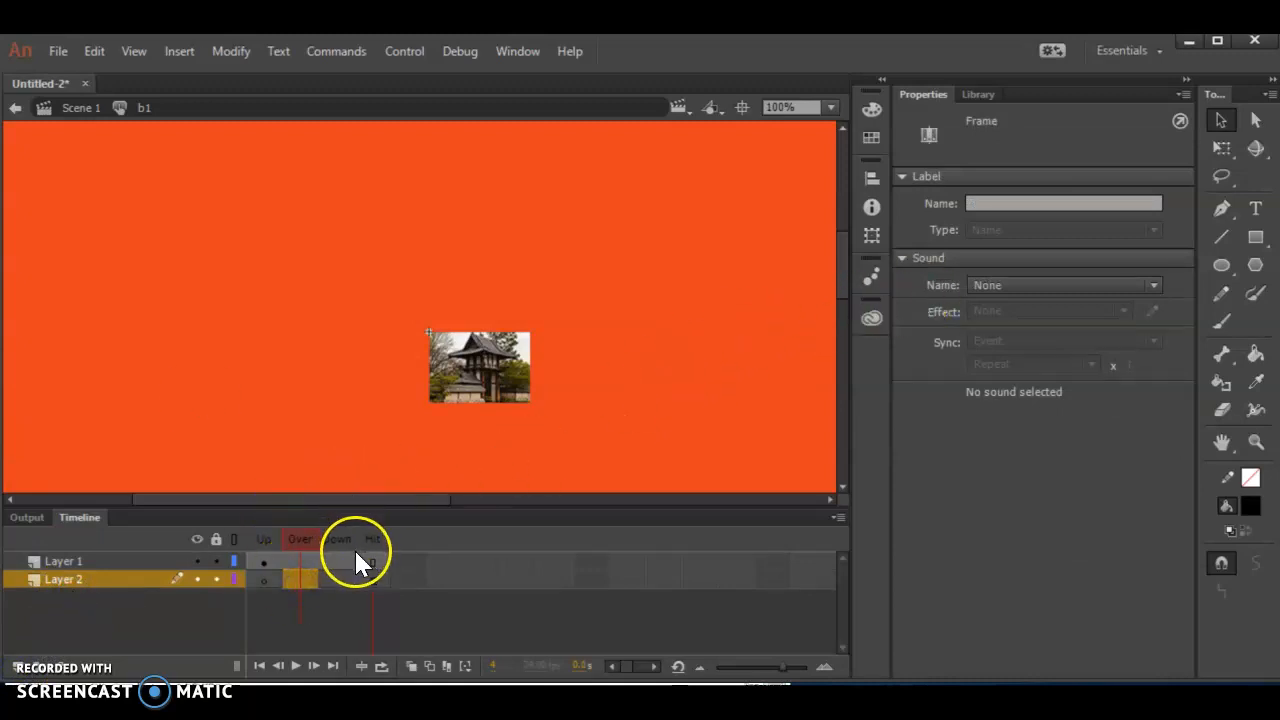
right_click(310, 590)
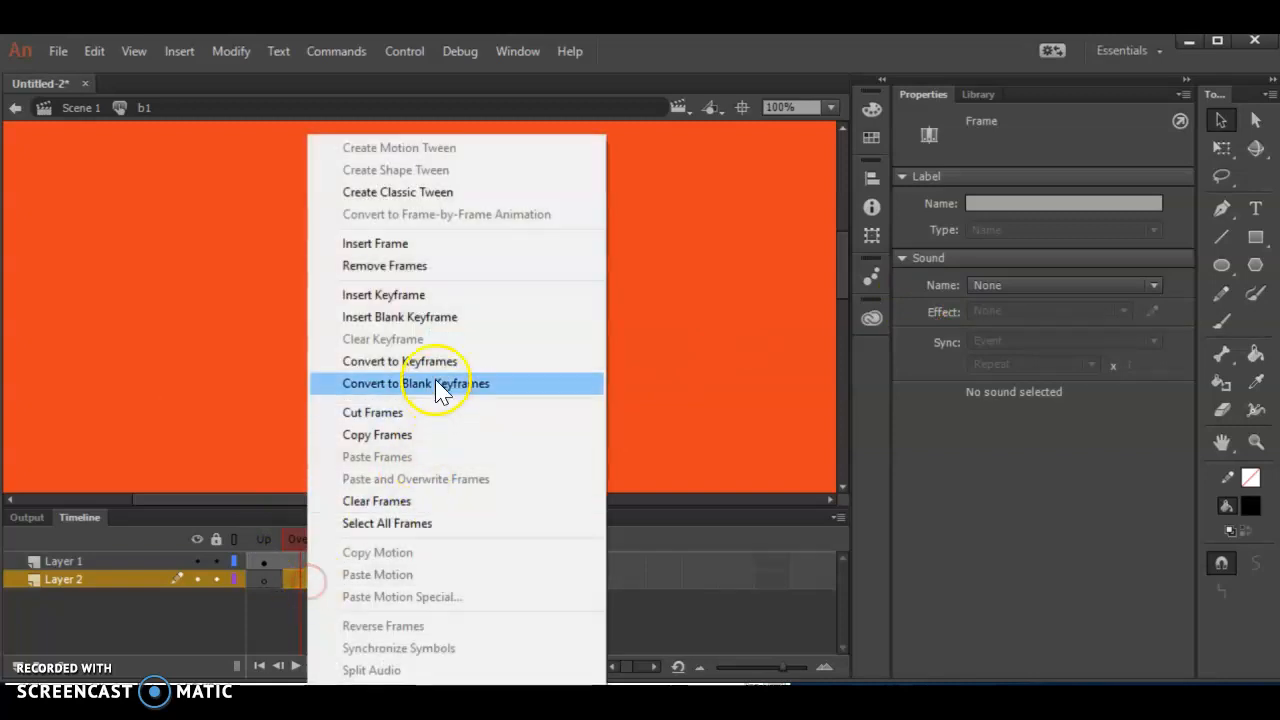
click(437, 304)
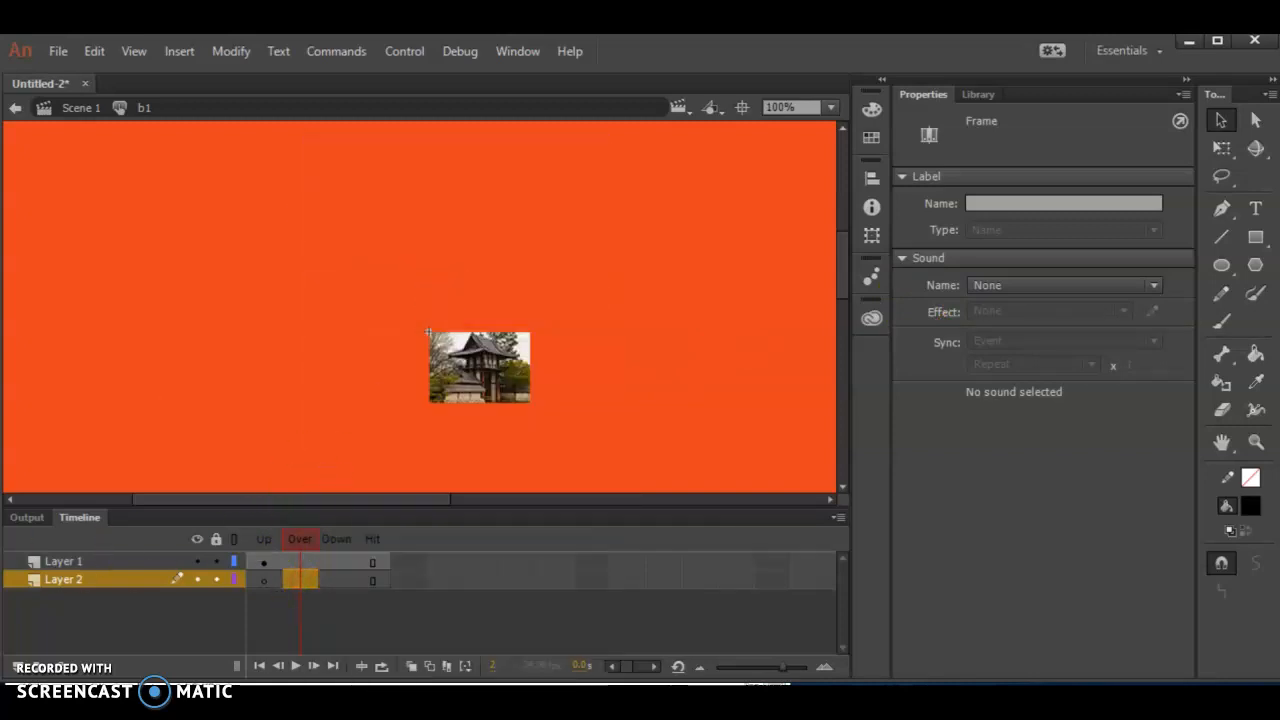
- Draw a black rectangle about 84 by 51 px in Layer 2's Over frame and position it at X -5, Y -5
click(1255, 238)
mouse_move(405, 292)
mouse_down()
mouse_move(452, 340)
mouse_move(490, 342)
mouse_up()
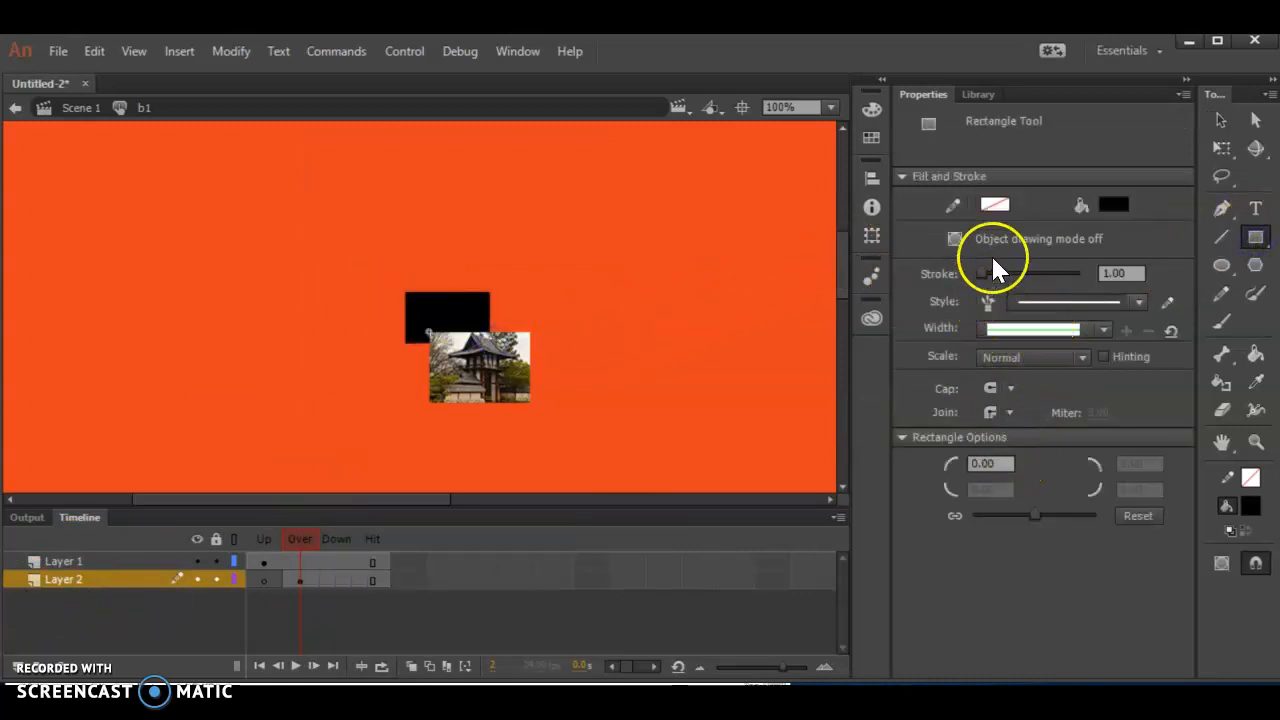
click(1224, 120)
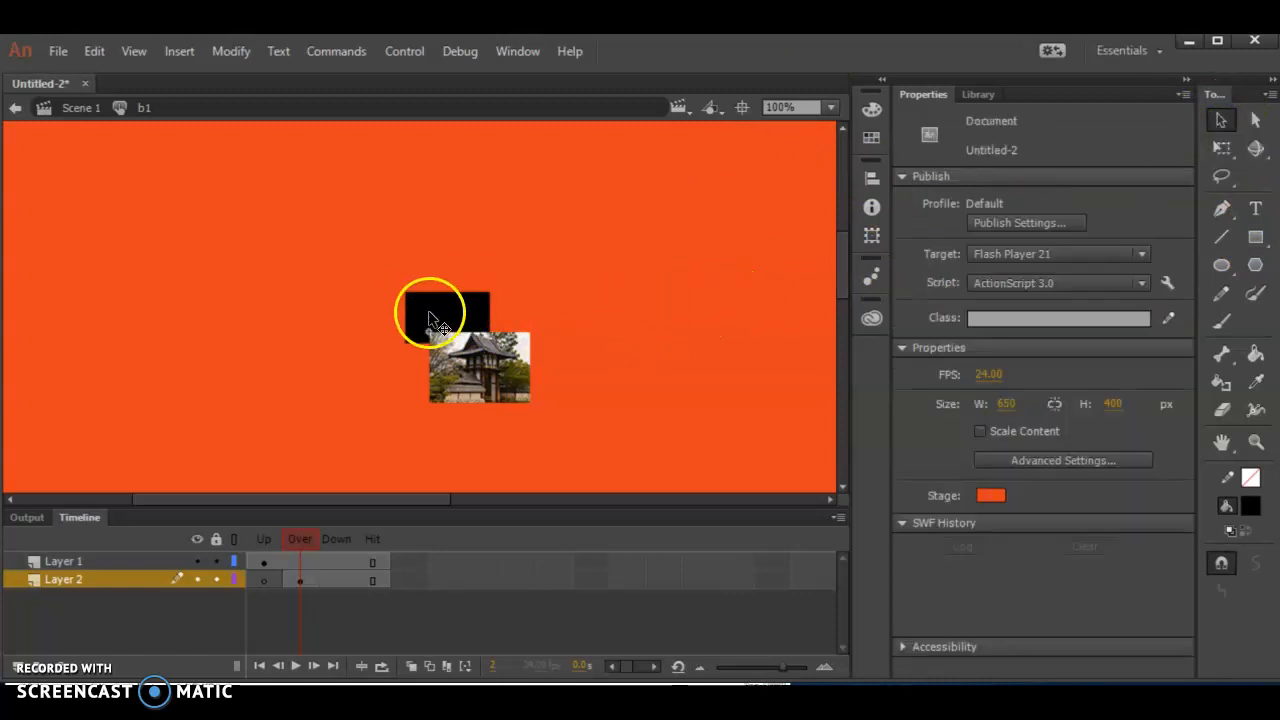
click(428, 312)
click(978, 202)
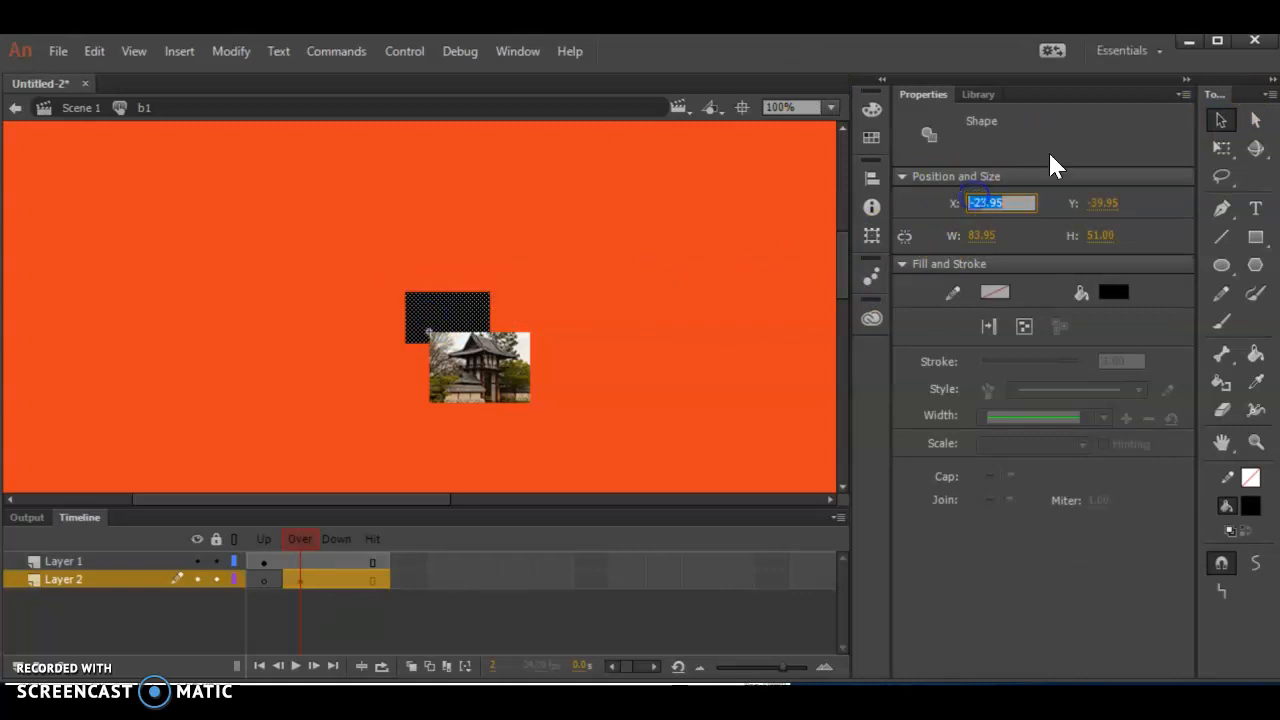
text(-5)
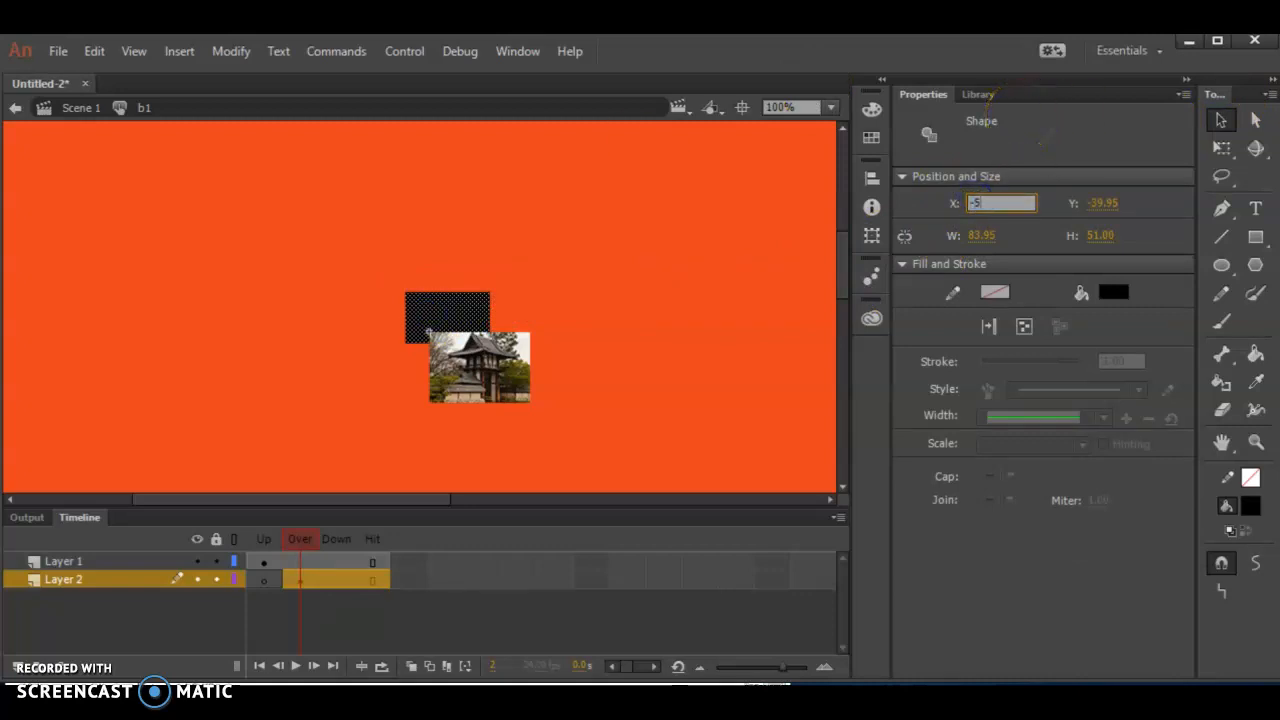
key(Tab)
text(-5)
key(Tab)
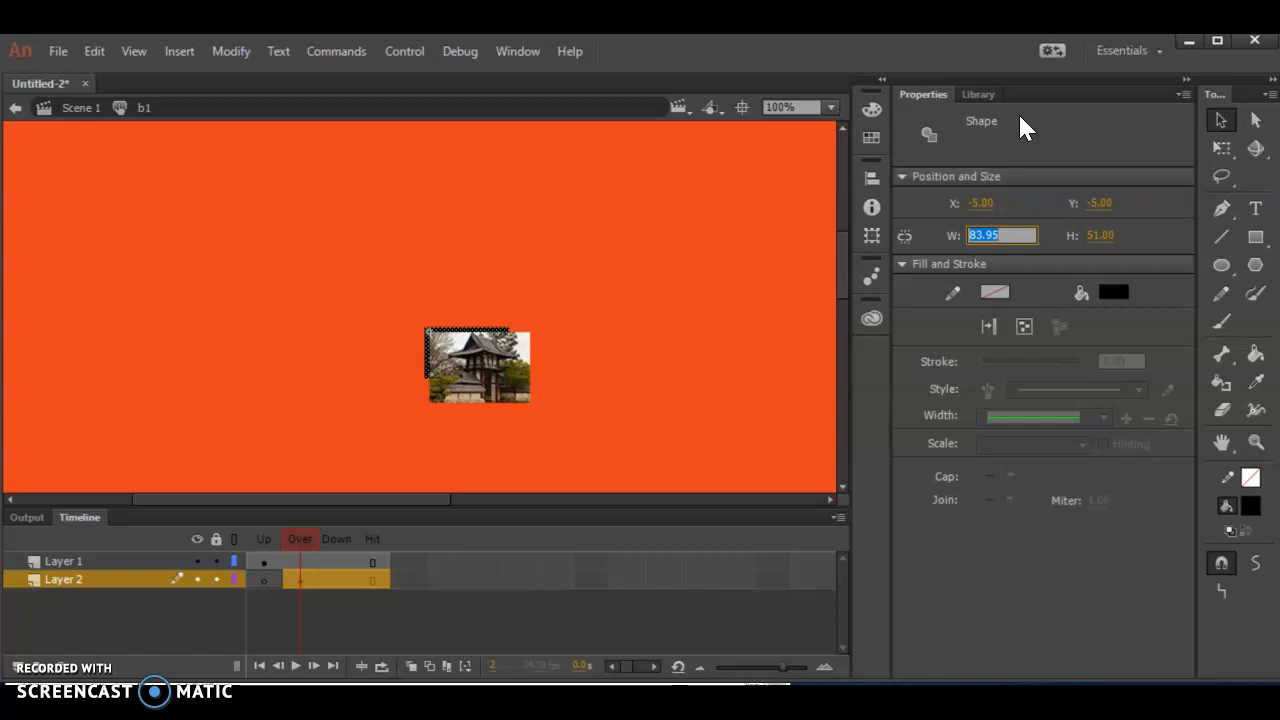
- Set the black rectangle's size to 110 px wide and 80 px high to frame the image
text(110)
key(Tab)
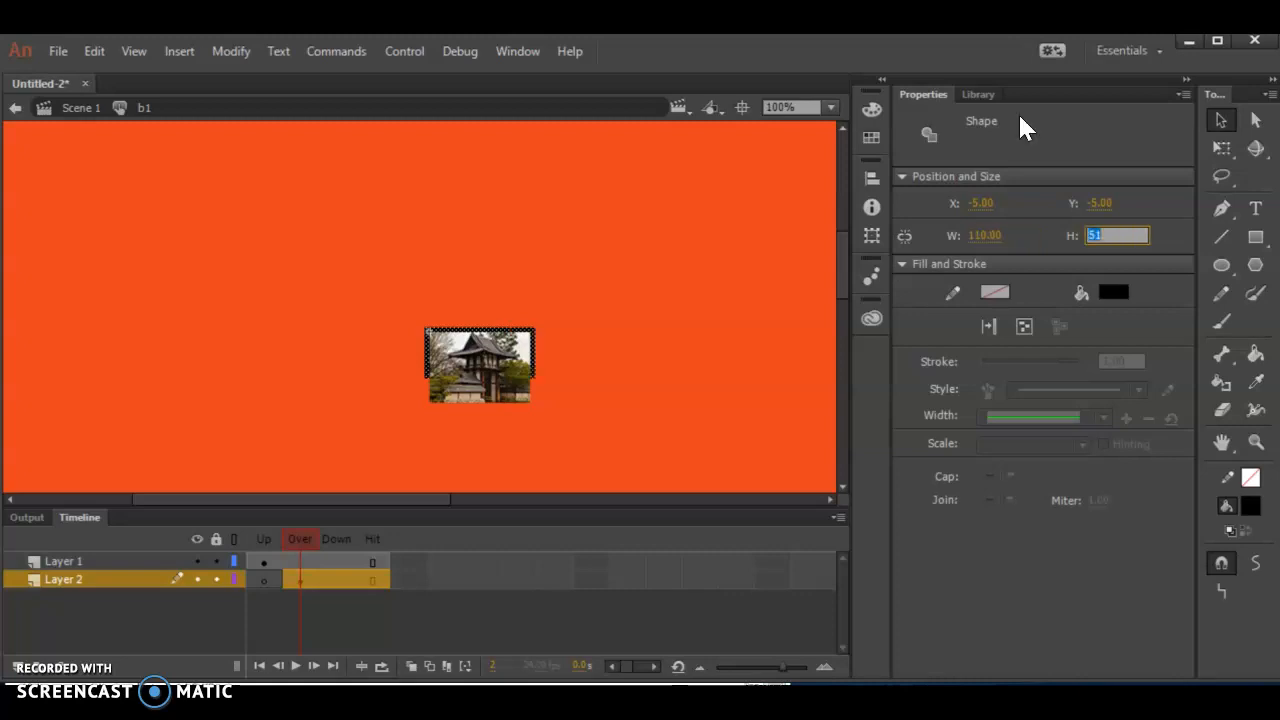
text(80)
key(Return)
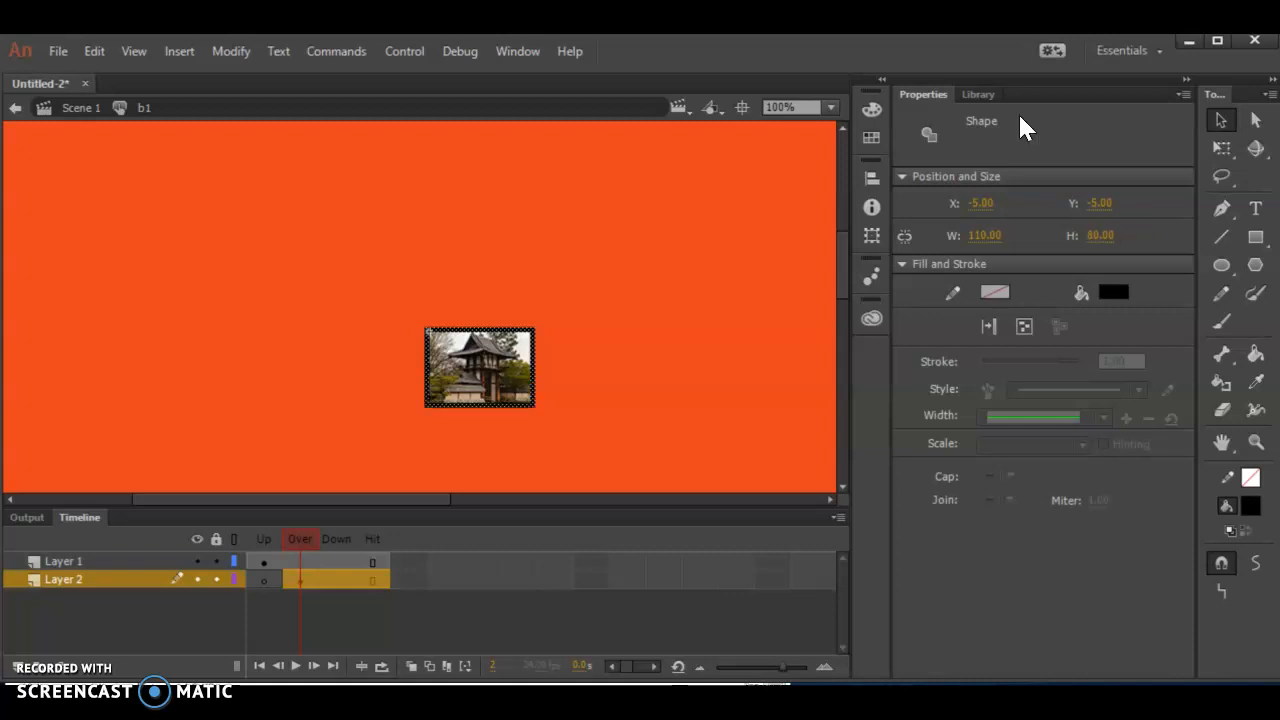
click(666, 322)
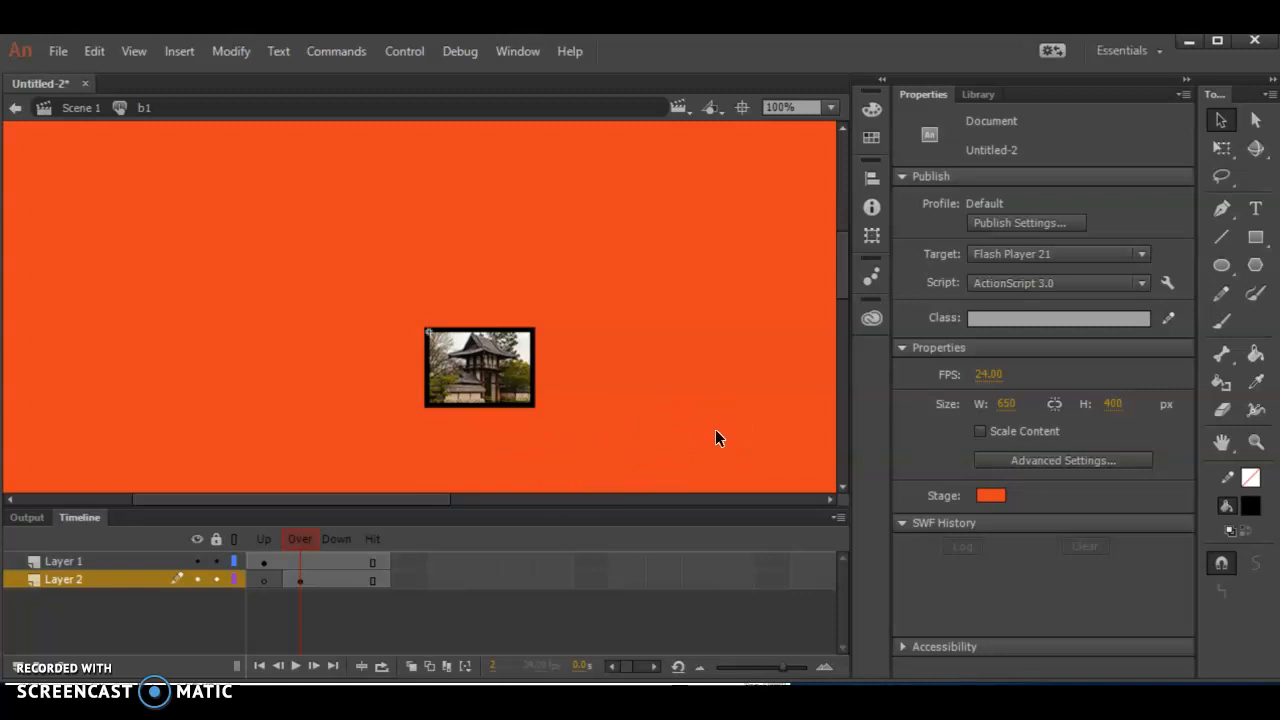
- Insert a keyframe in Layer 2's Down frame and change the border rectangle's fill to light green #CCFF66
right_click(334, 580)
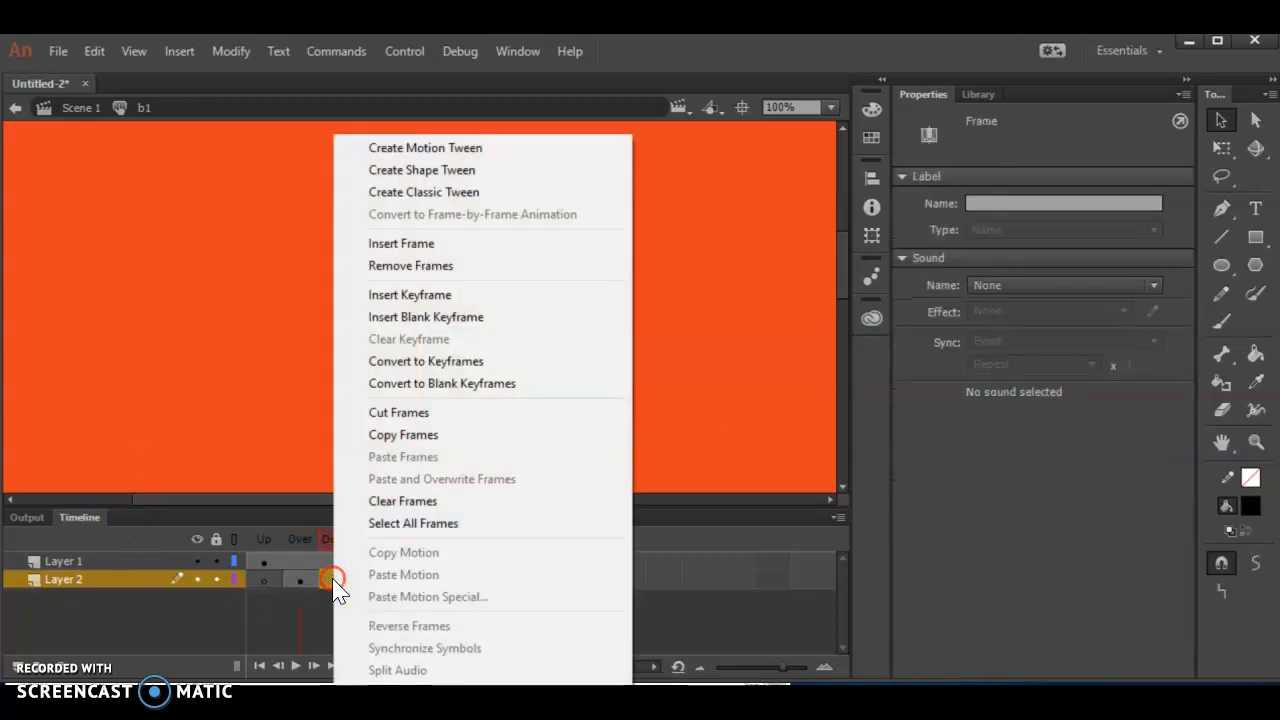
click(463, 294)
click(1246, 506)
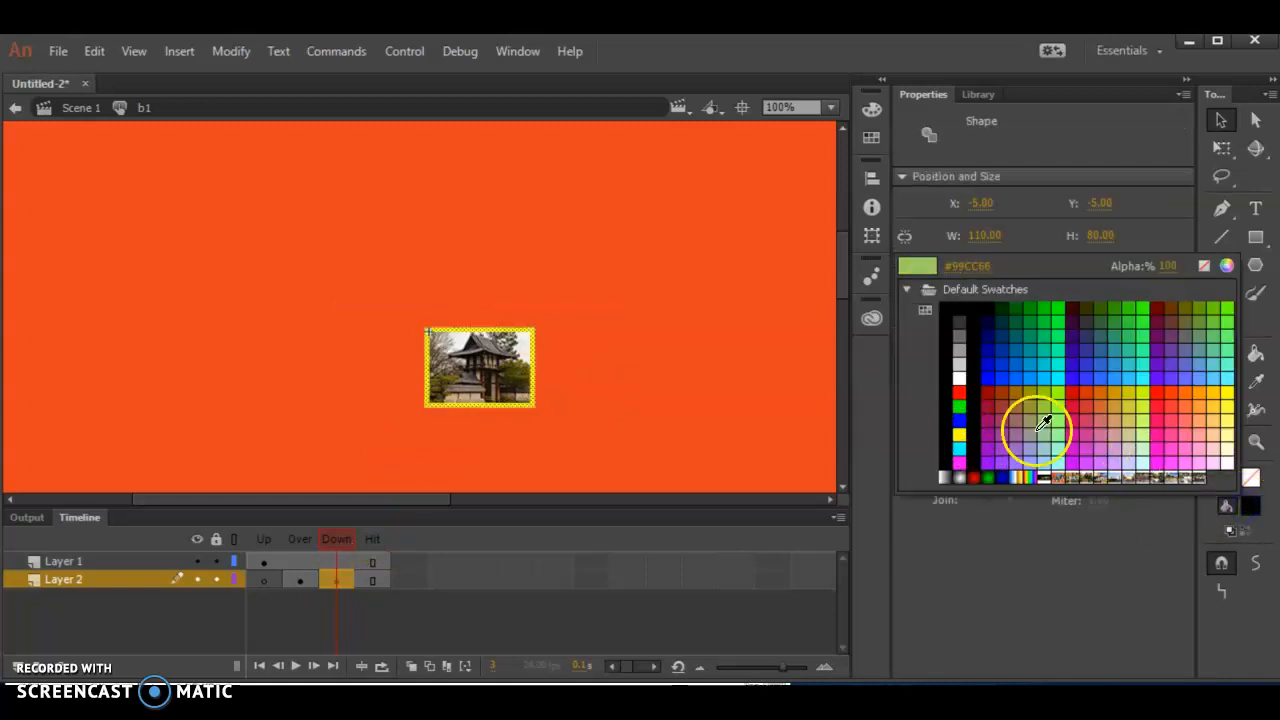
click(1145, 421)
drag(341, 537, 226, 536)
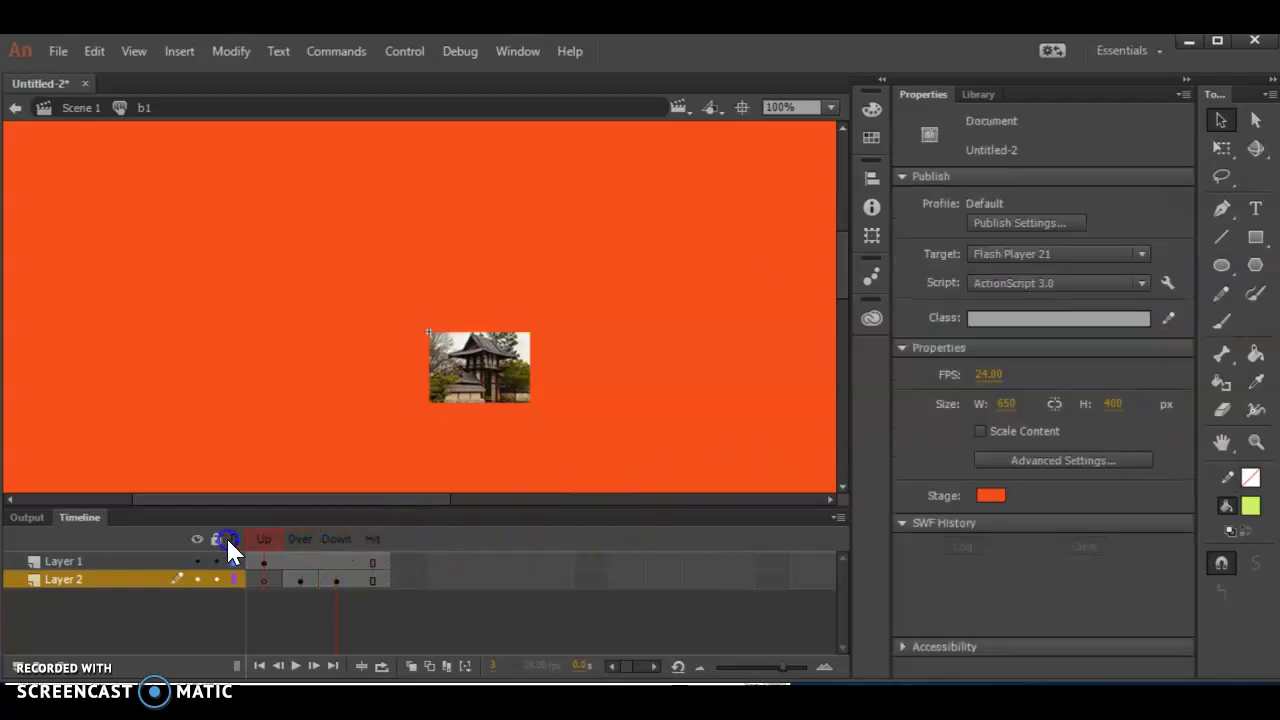
- Return to Scene 1 and add a layer named buttons above the background layer
click(62, 104)
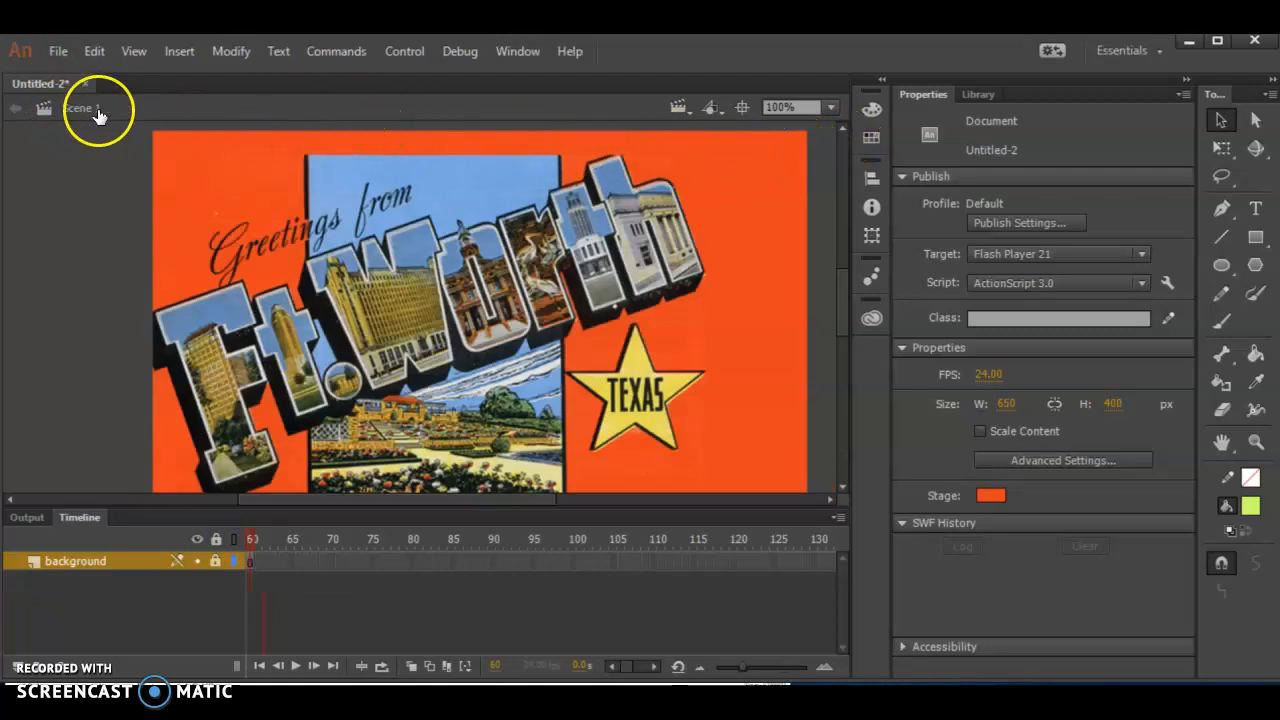
click(979, 95)
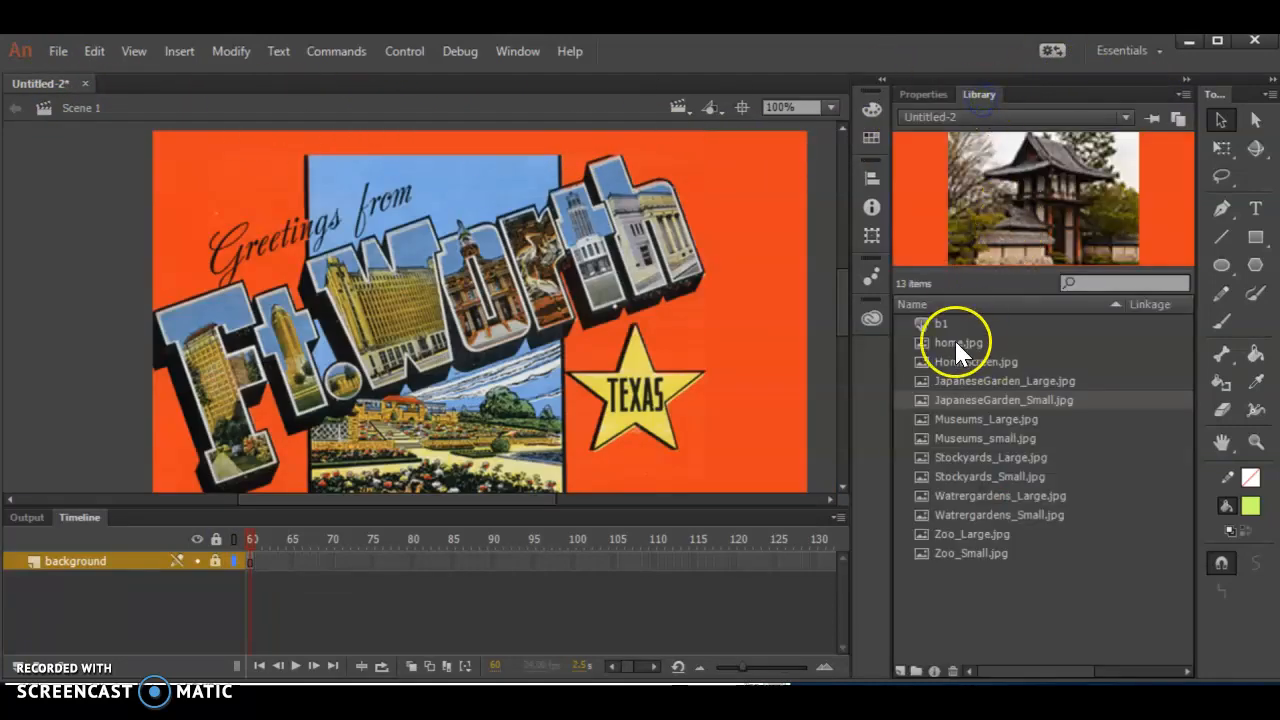
click(940, 322)
drag(1010, 199, 786, 202)
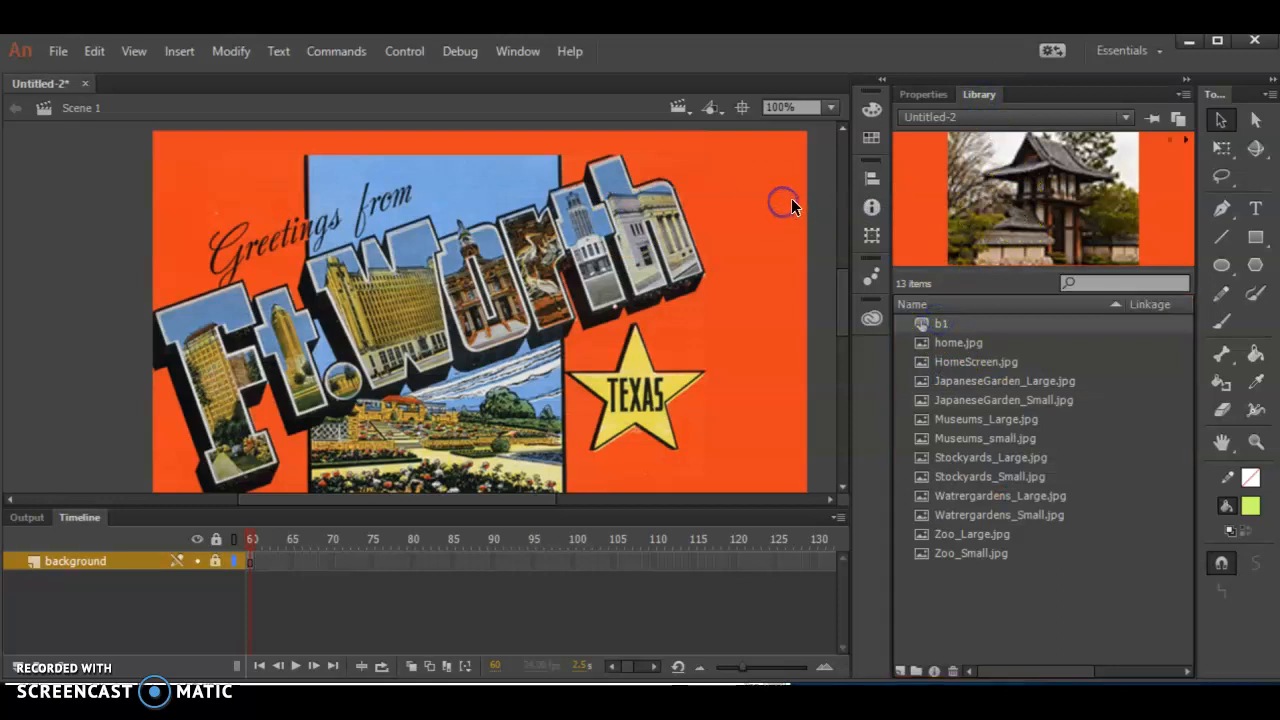
click(14, 666)
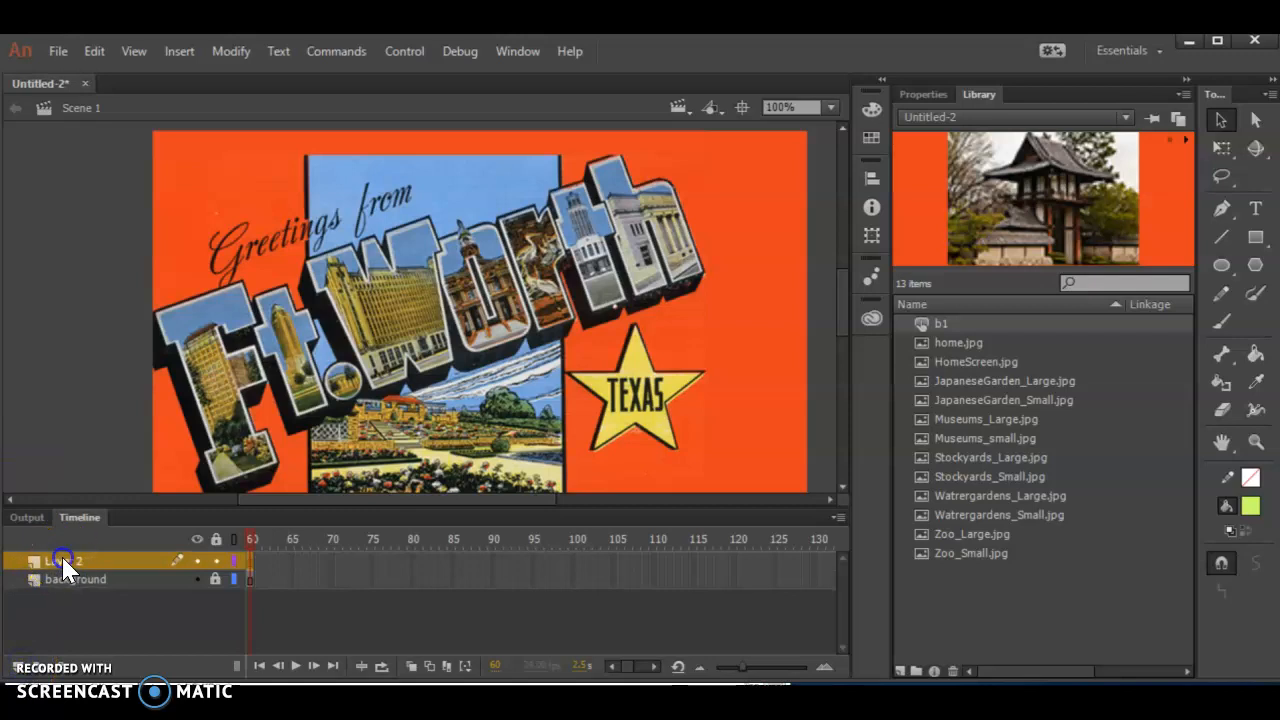
double_click(57, 566)
text(buttons)
key(Return)
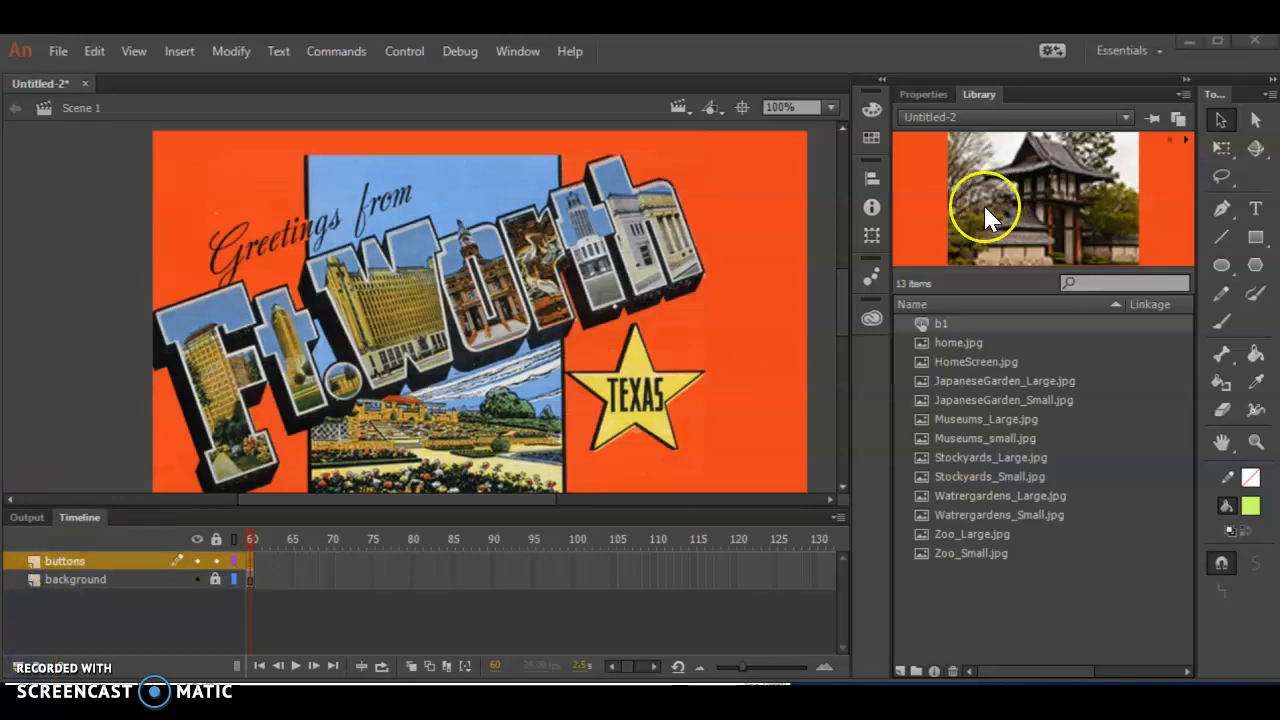
- Place the b1 button on the buttons layer in the upper-right corner of the postcard, slightly below its top edge
drag(940, 323, 758, 173)
drag(177, 367, 181, 507)
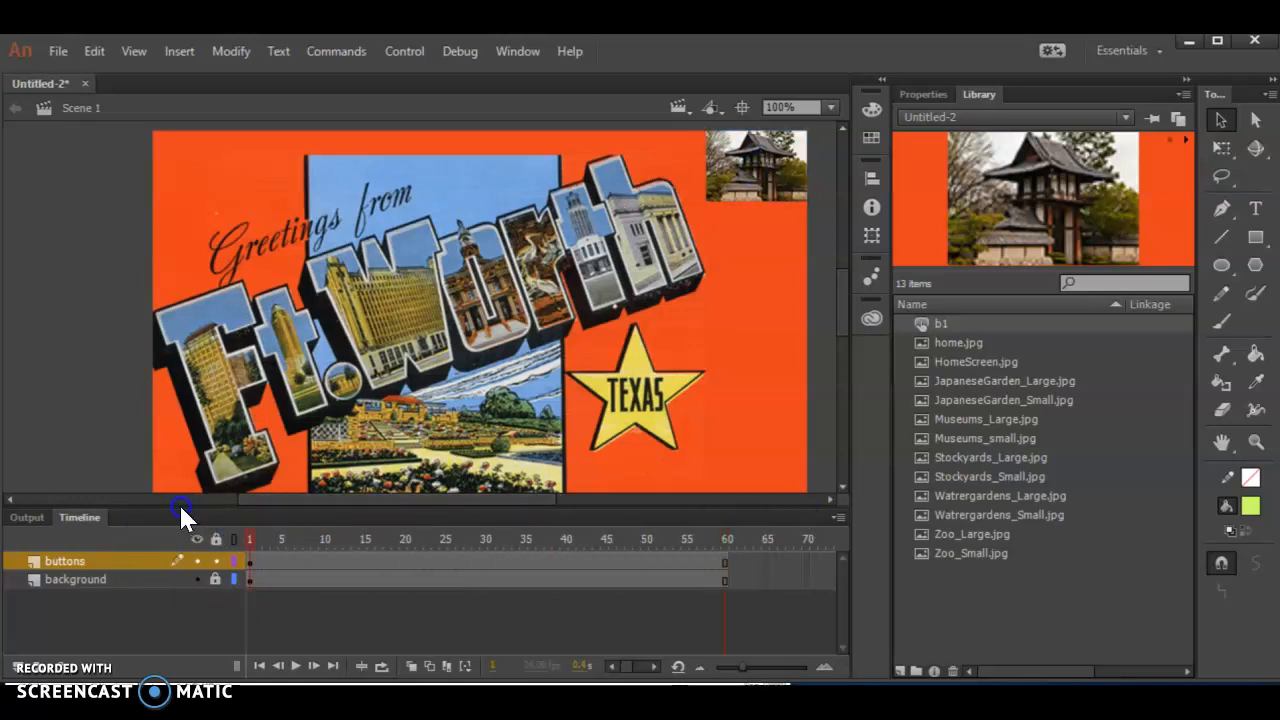
click(743, 172)
drag(740, 181, 737, 184)
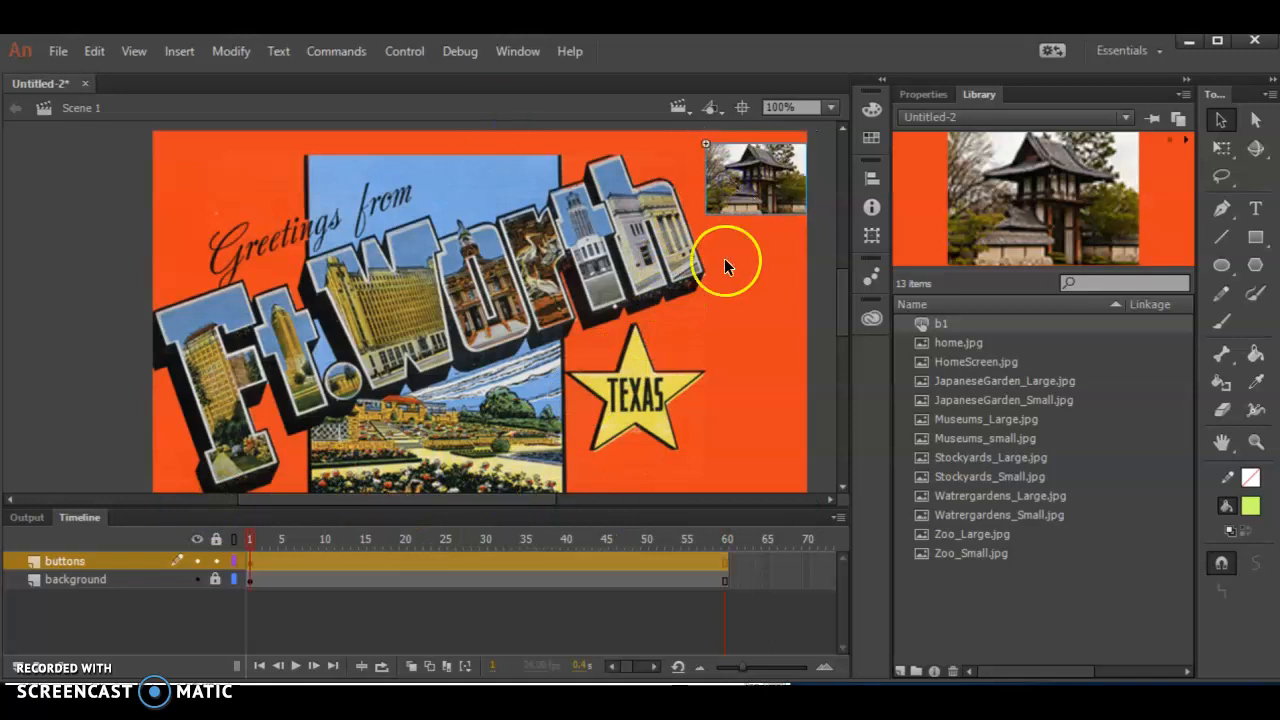
- Duplicate the b1 button symbol in the library as b2
right_click(929, 322)
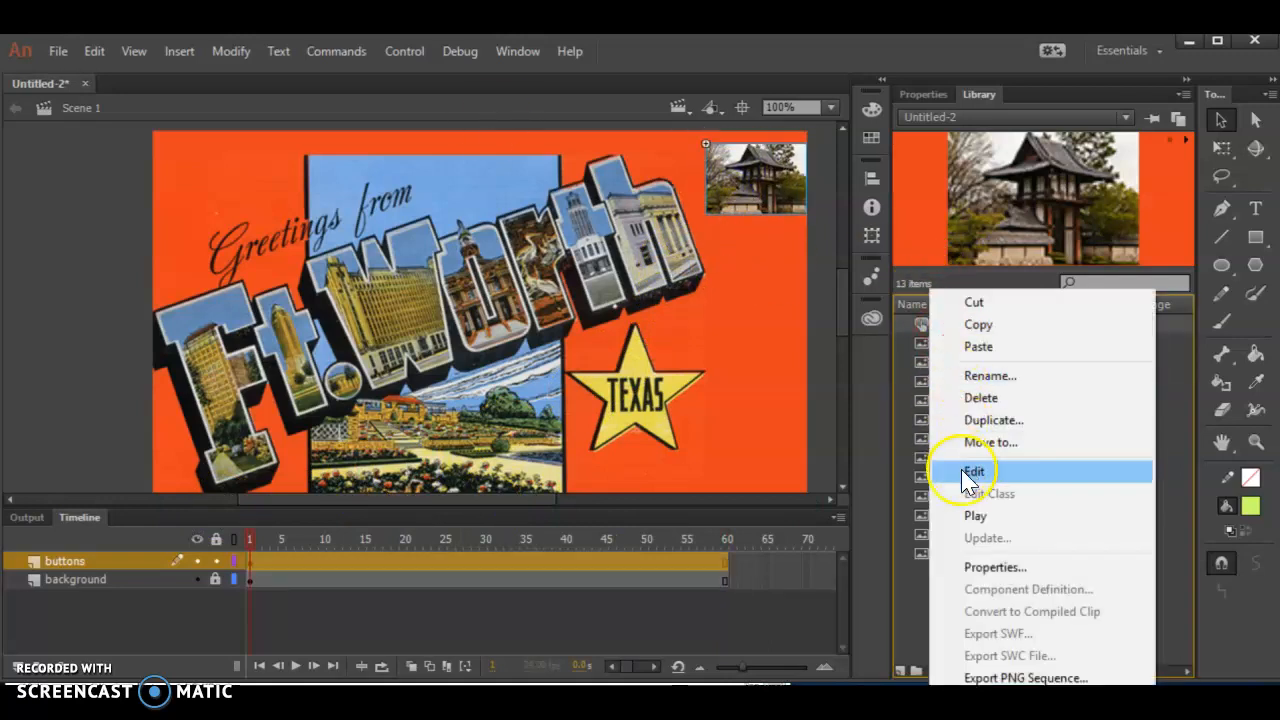
click(996, 420)
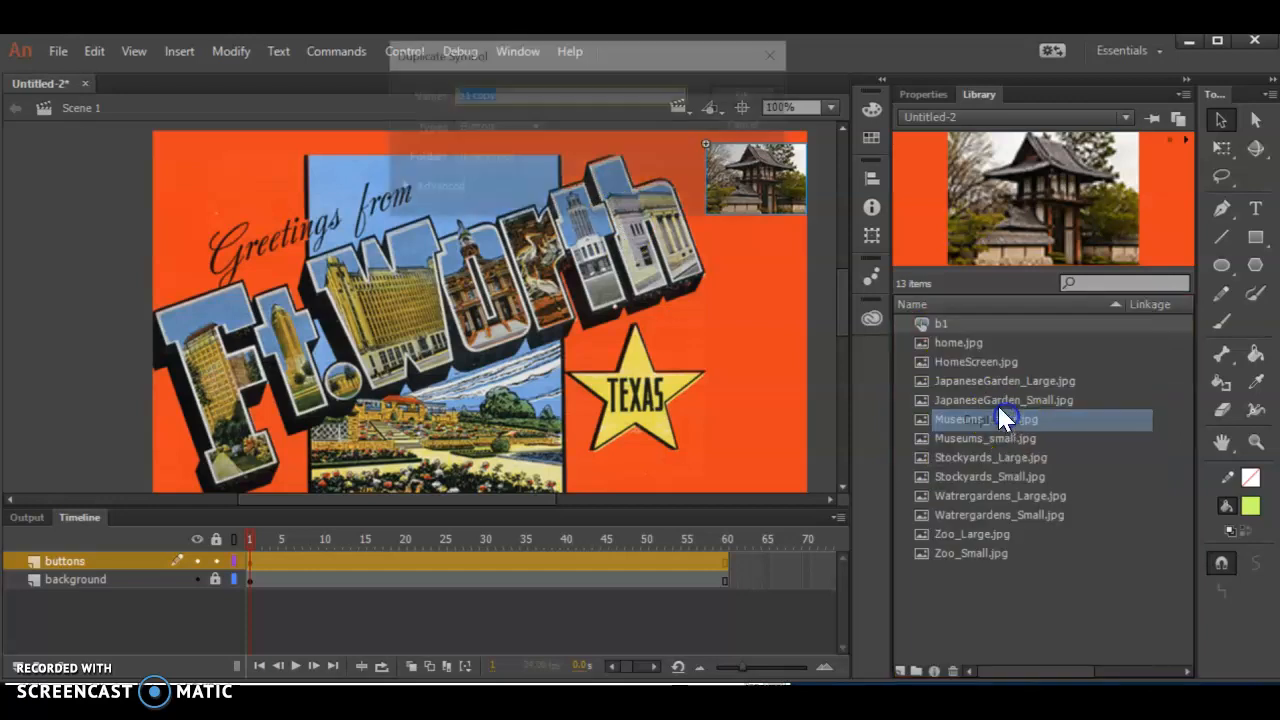
text(b2)
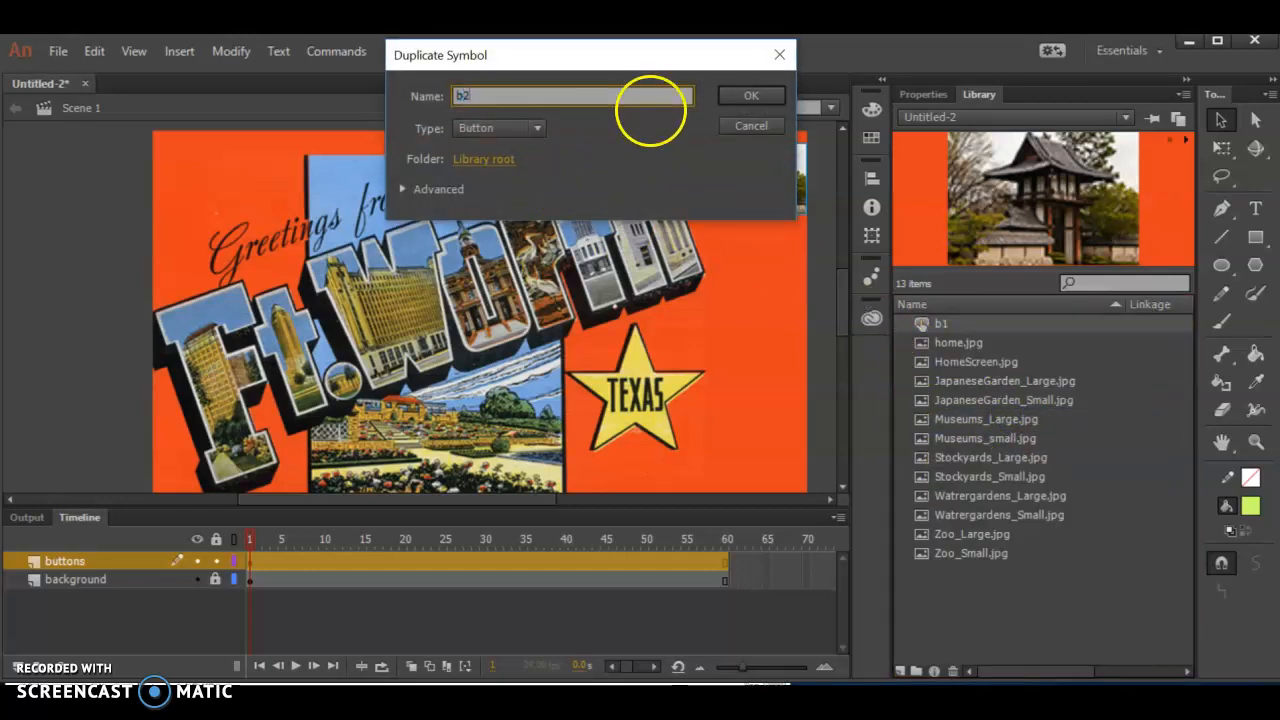
key(Return)
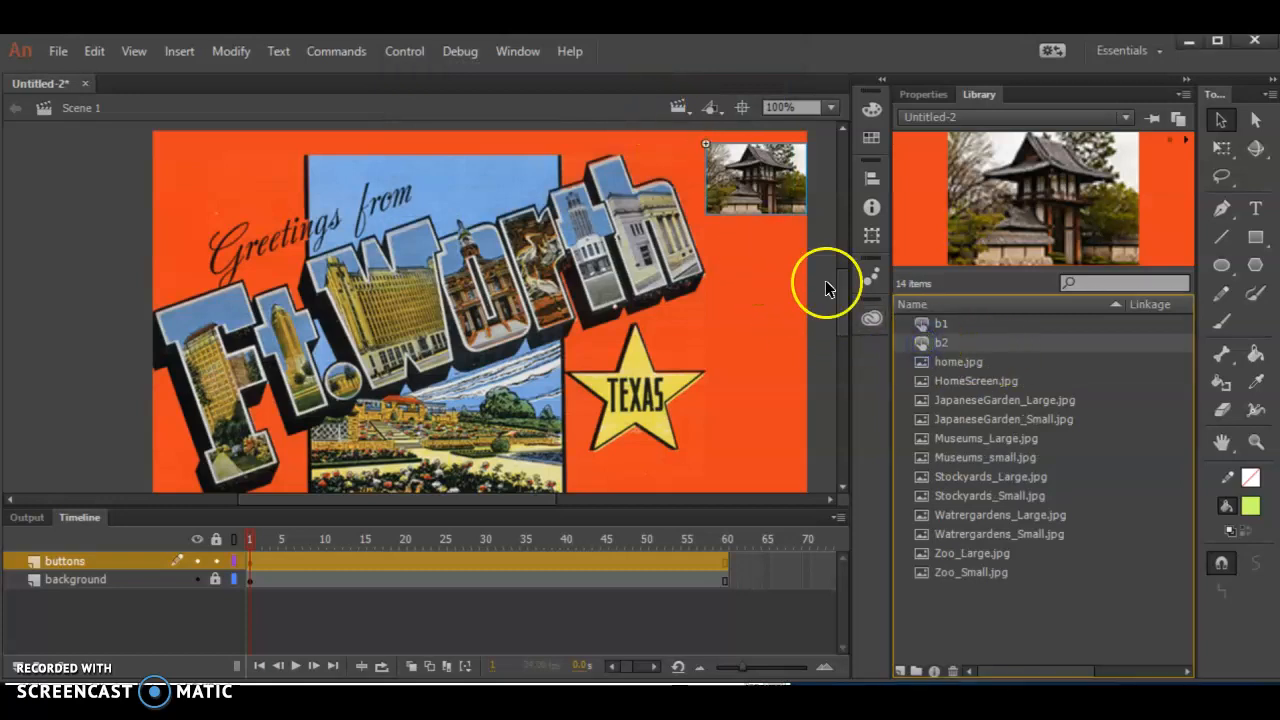
- Swap the bitmap inside the b2 button for Museums_small.jpg
double_click(920, 342)
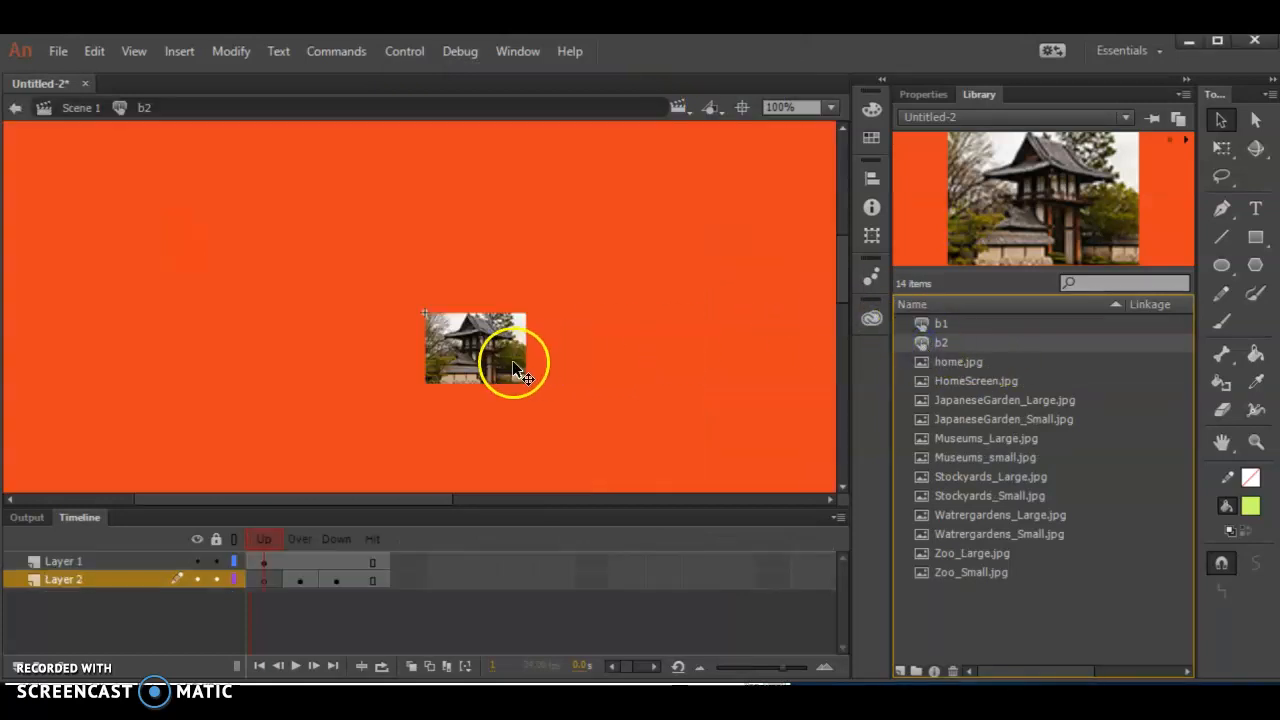
click(922, 94)
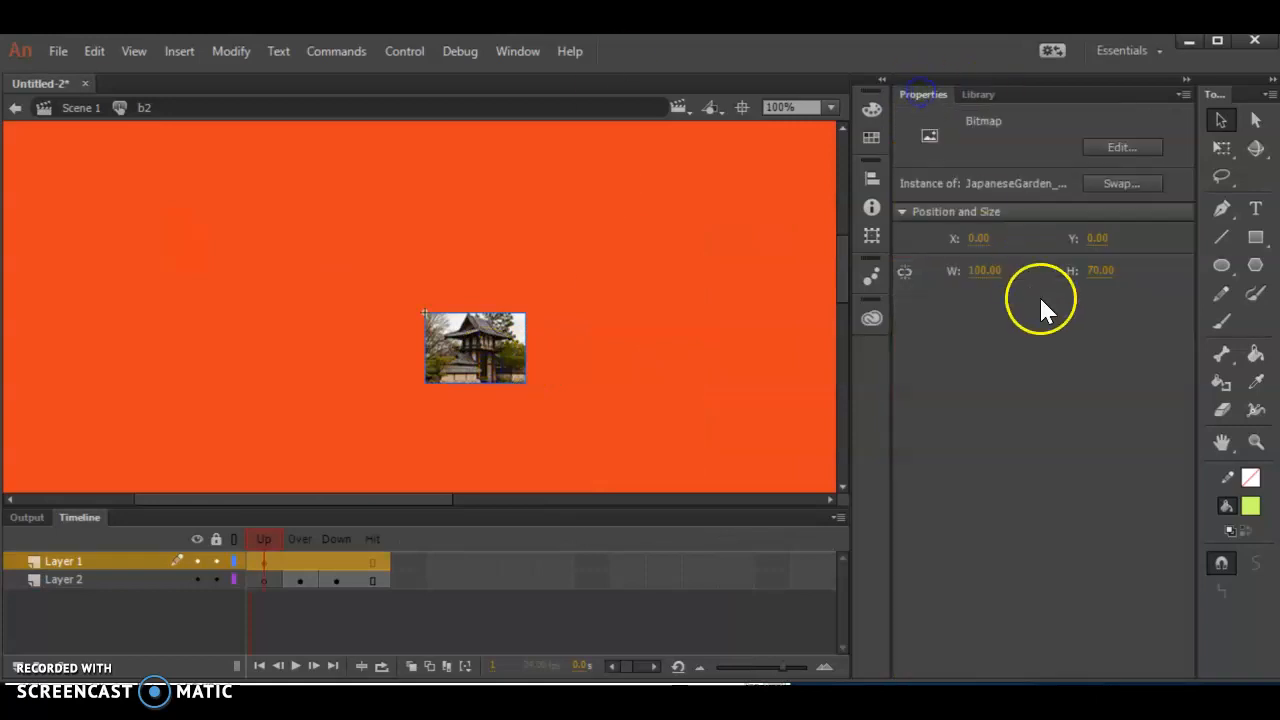
click(1122, 184)
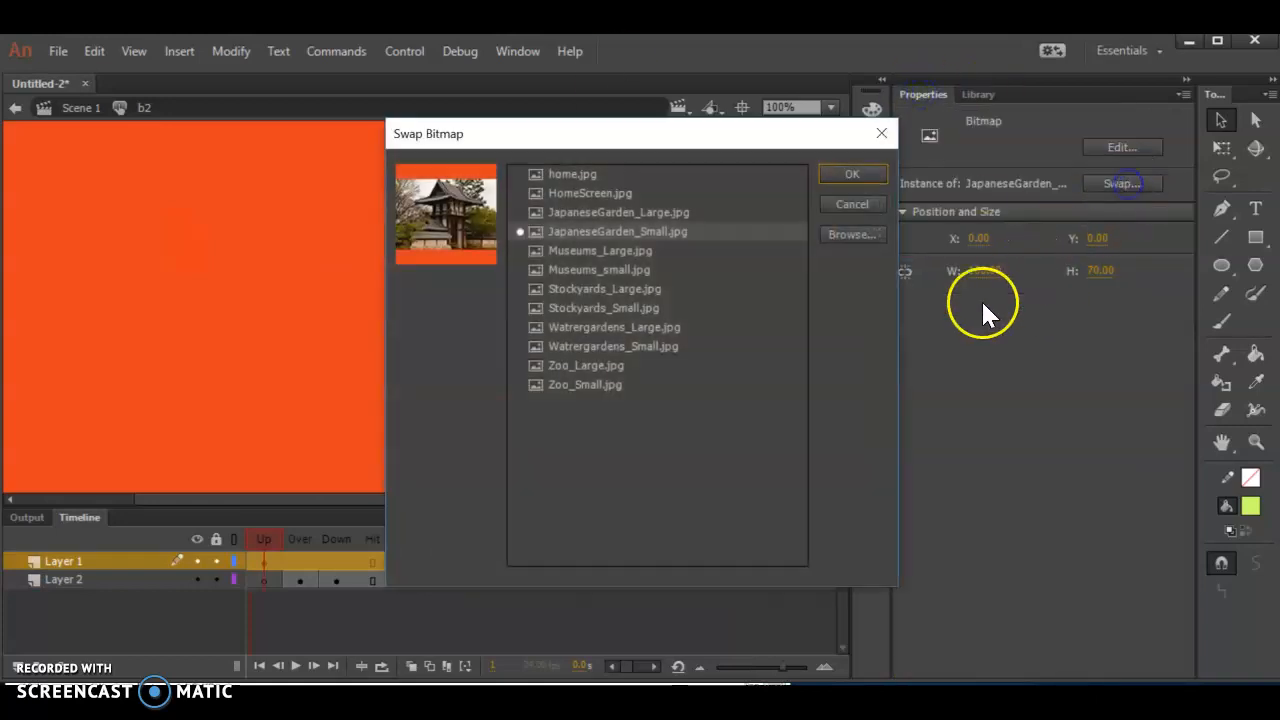
click(597, 270)
click(870, 175)
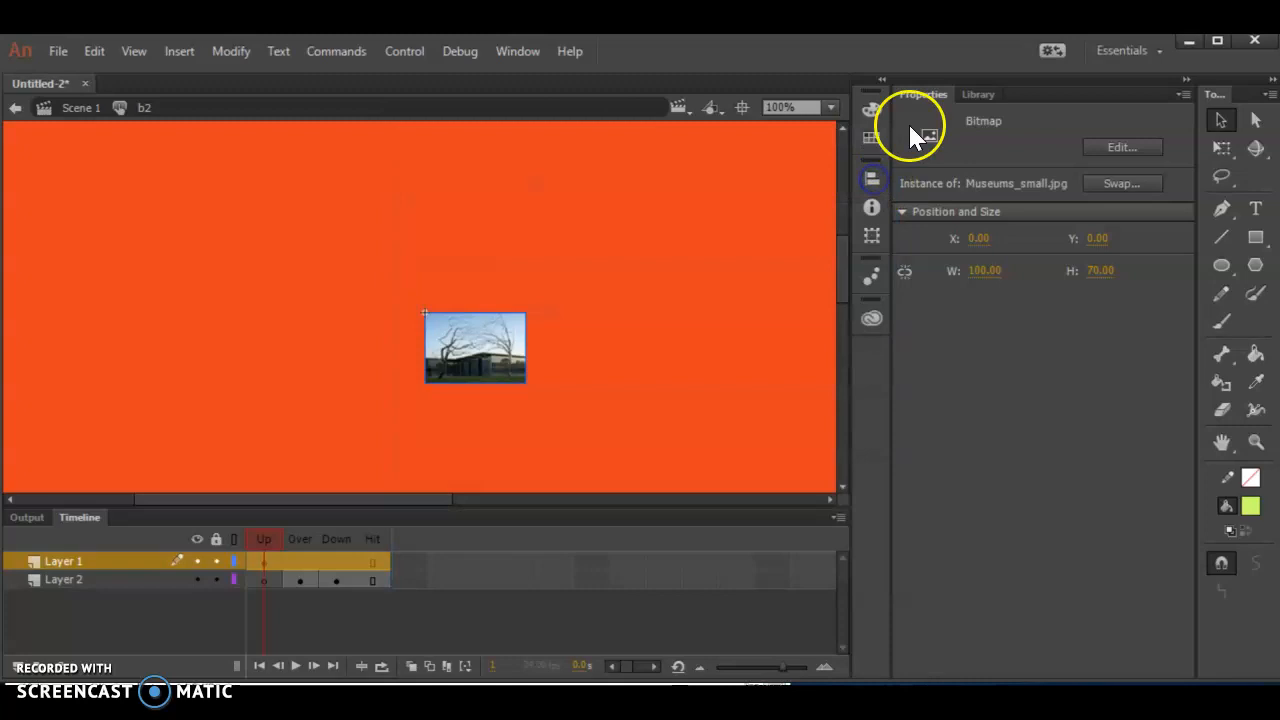
- Place the b2 button in Scene 1 below the Japanese garden button on the postcard
click(975, 95)
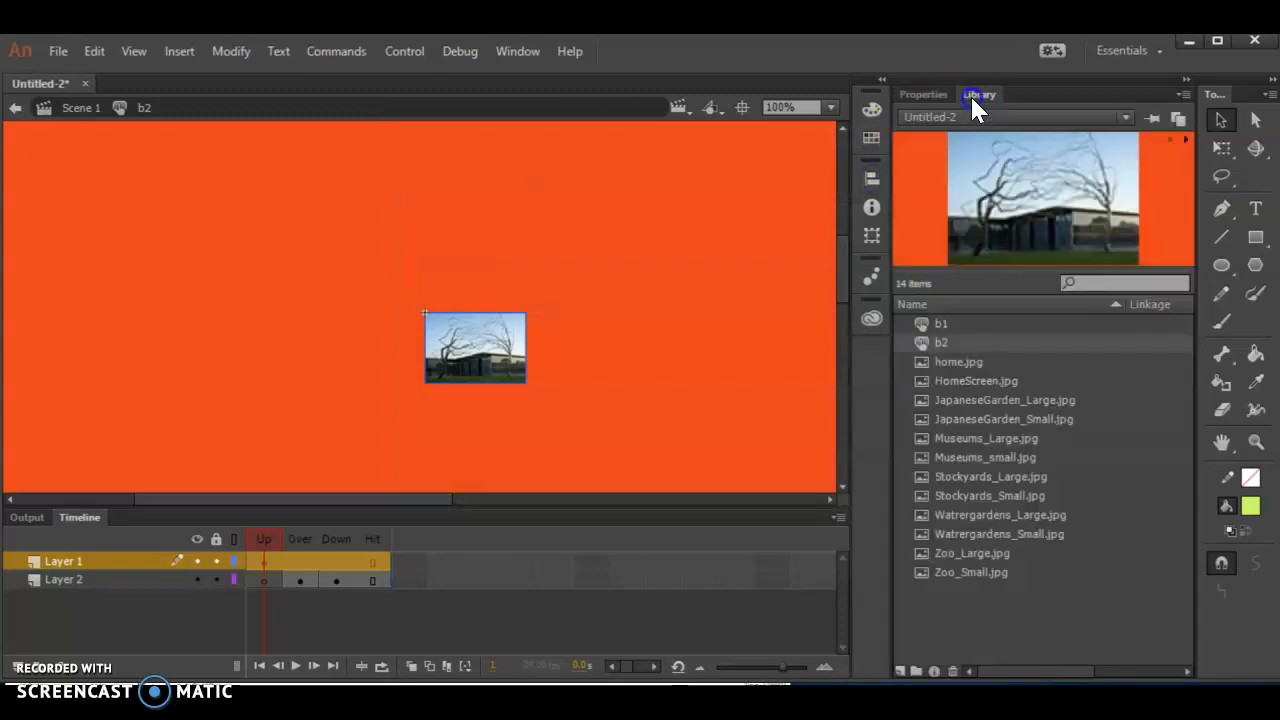
click(84, 107)
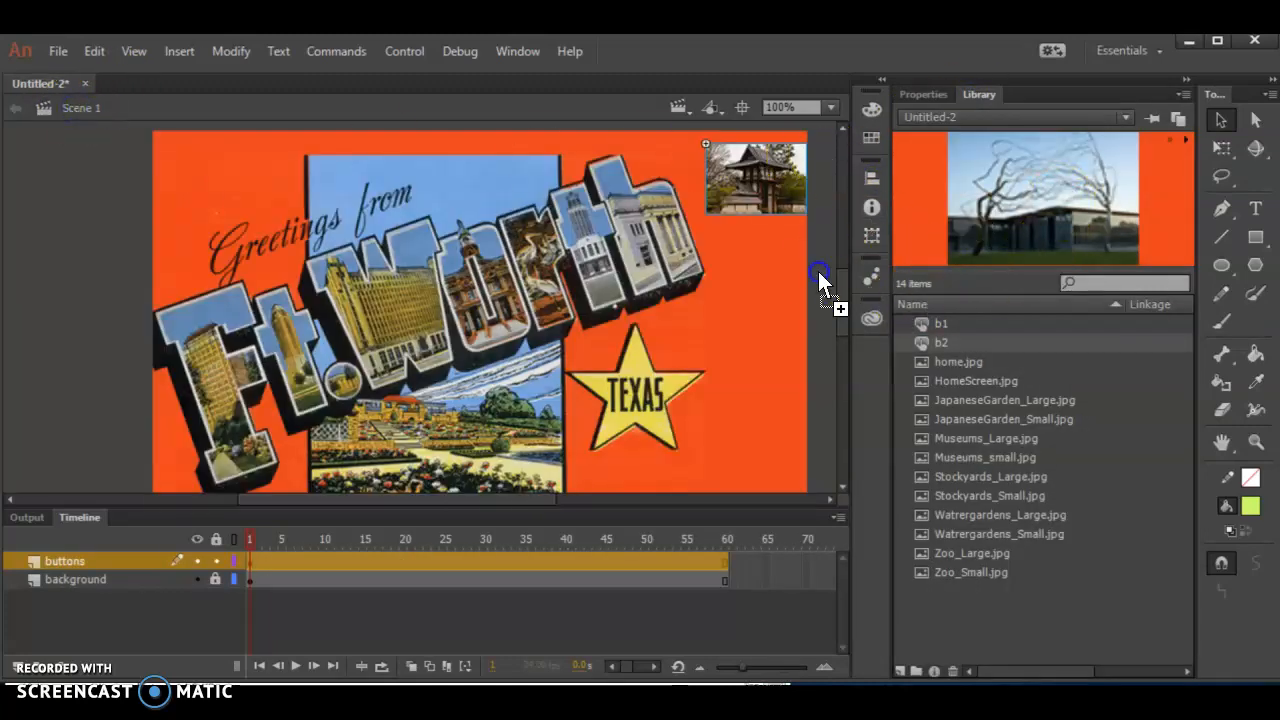
drag(818, 282, 736, 278)
- Duplicate the b2 button symbol in the library as b3
right_click(925, 343)
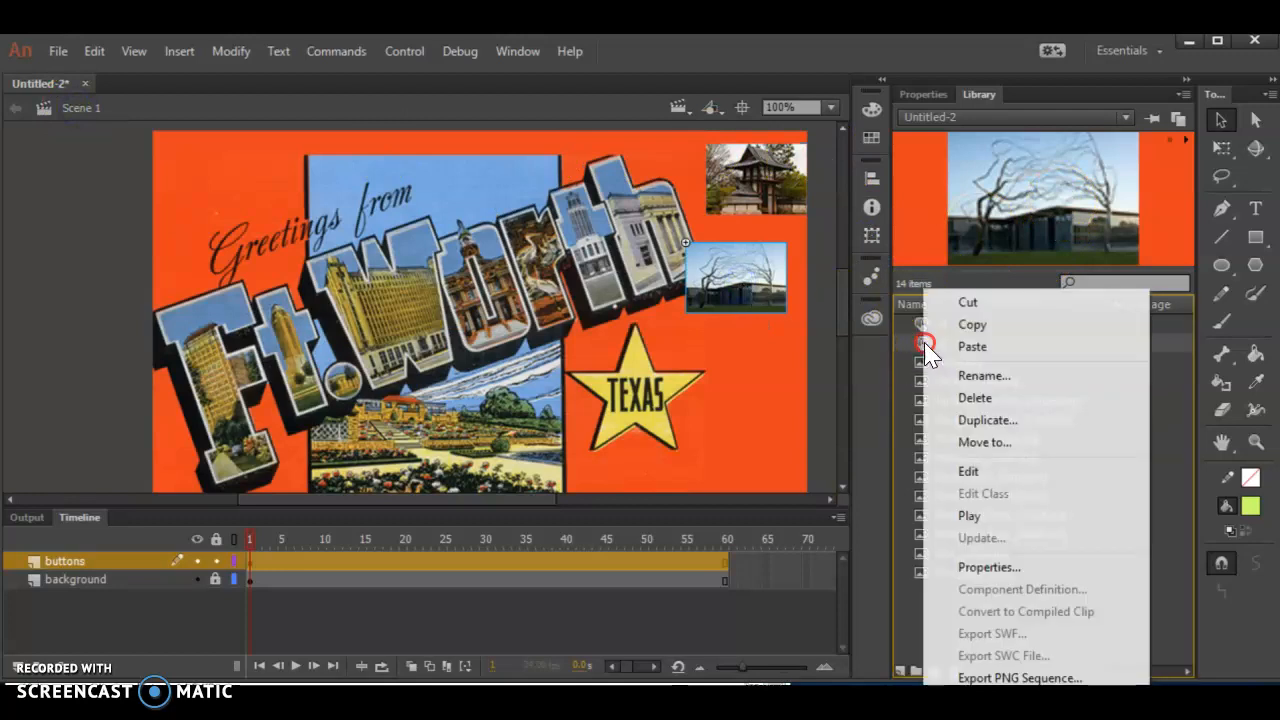
click(985, 420)
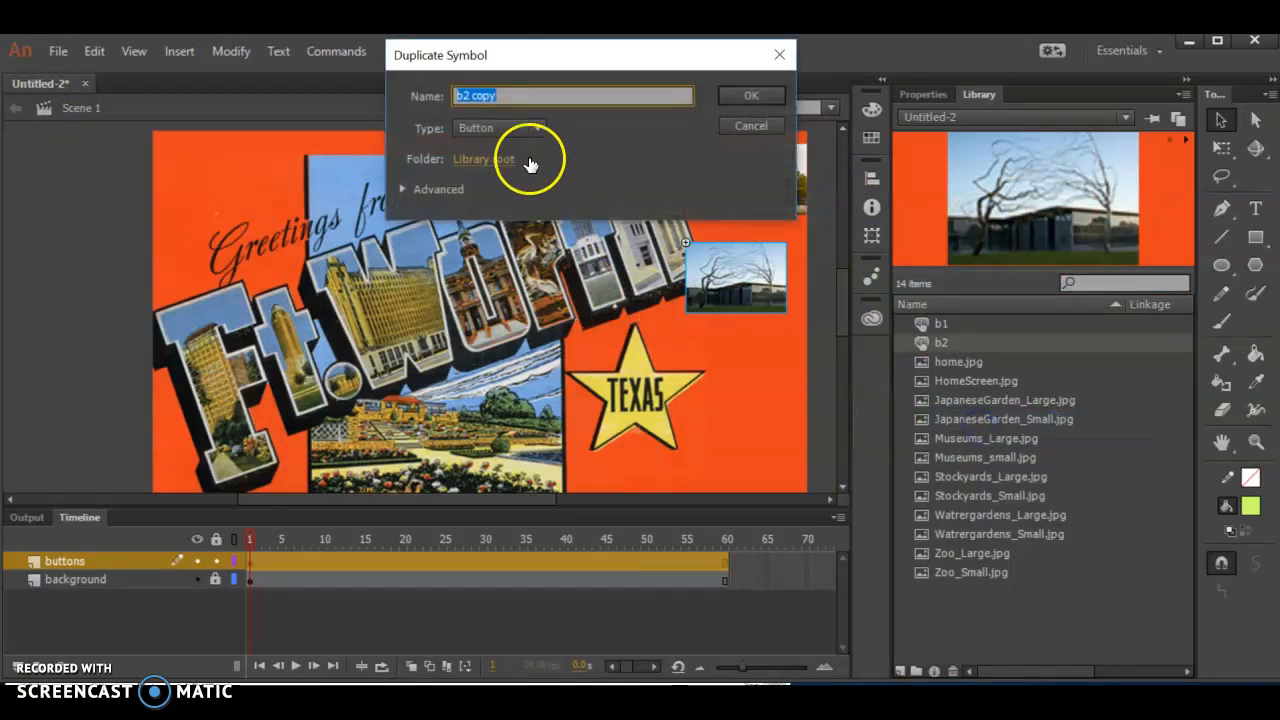
text(b3)
key(Return)
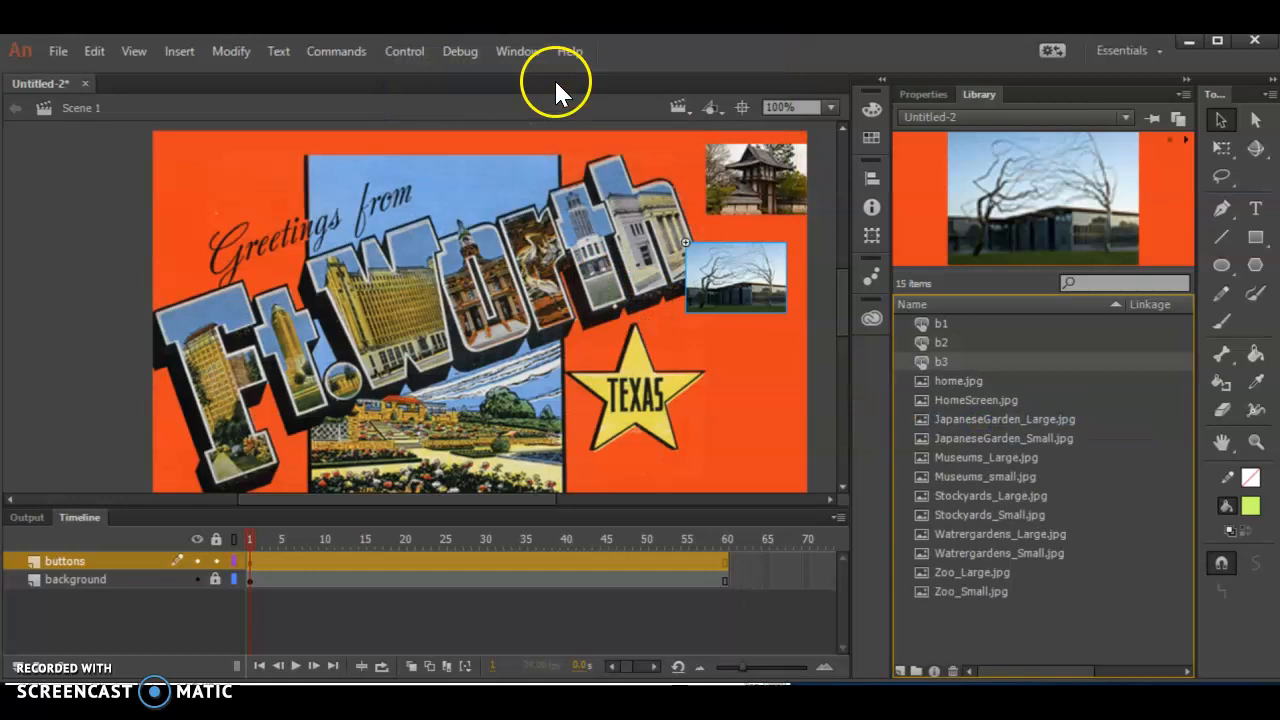
- Swap the bitmap inside the b3 button for Stockyards_Small.jpg
double_click(920, 362)
click(470, 348)
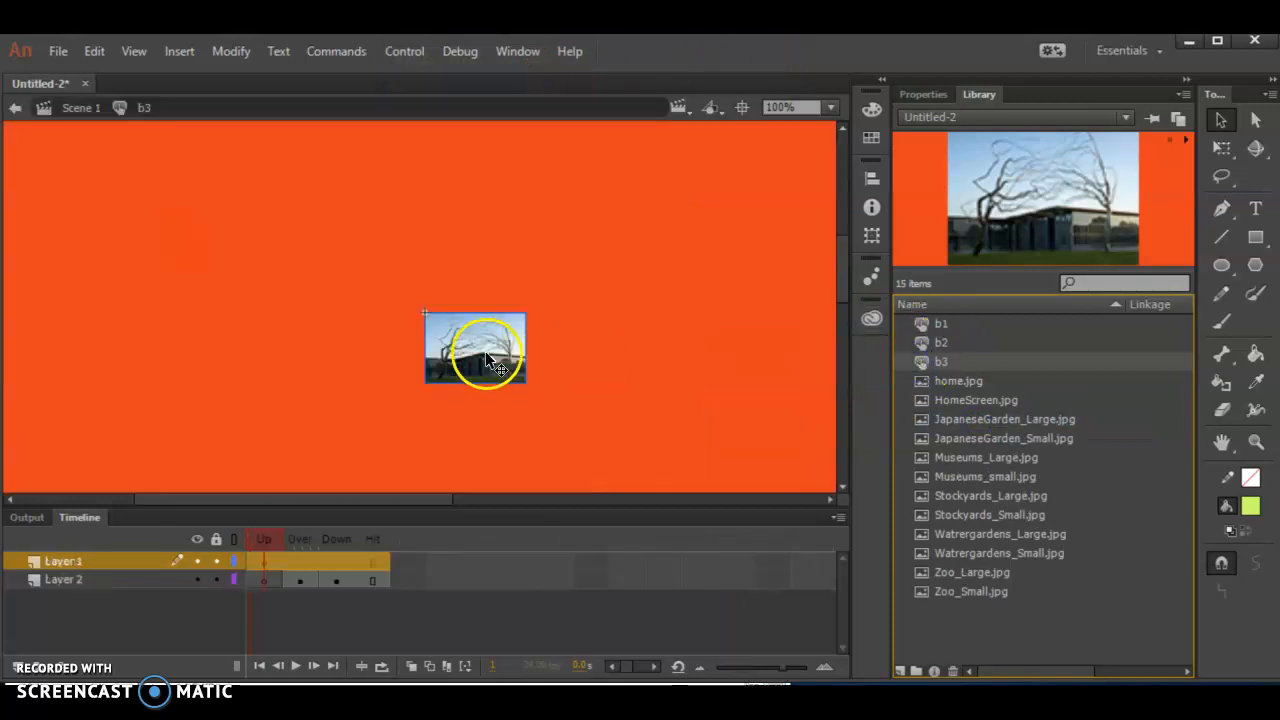
click(923, 94)
click(1118, 185)
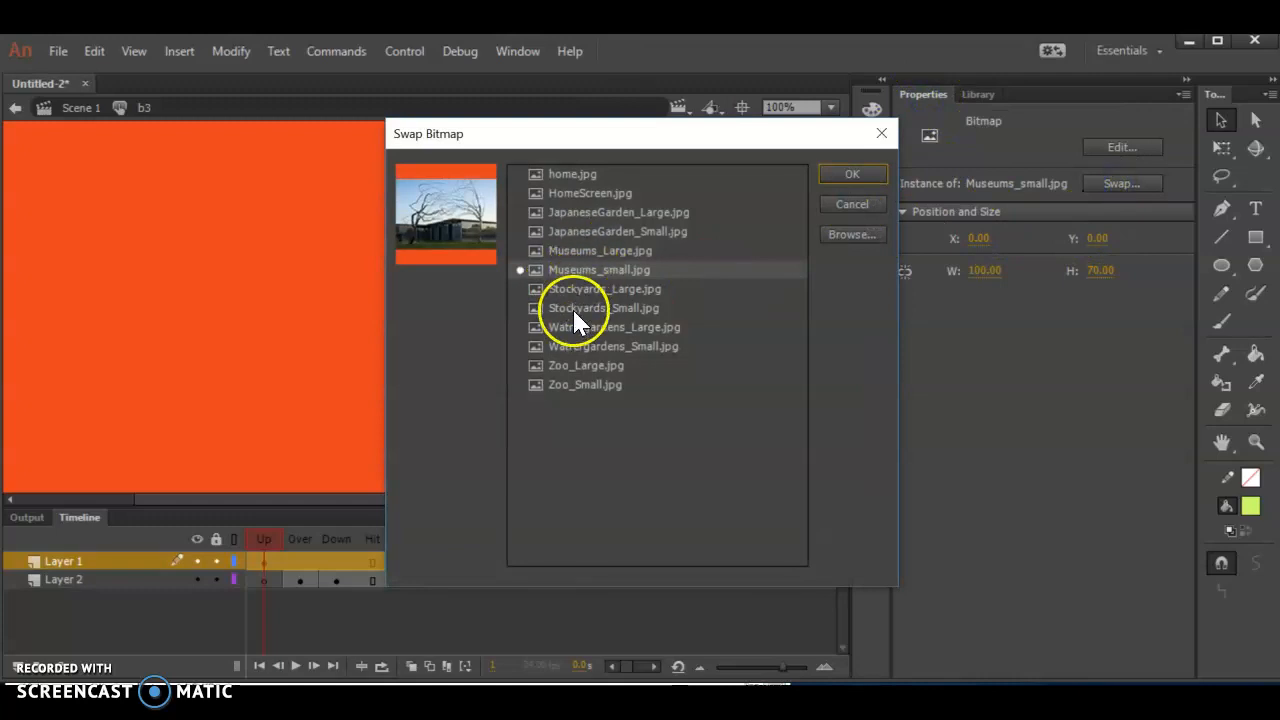
click(572, 308)
click(846, 177)
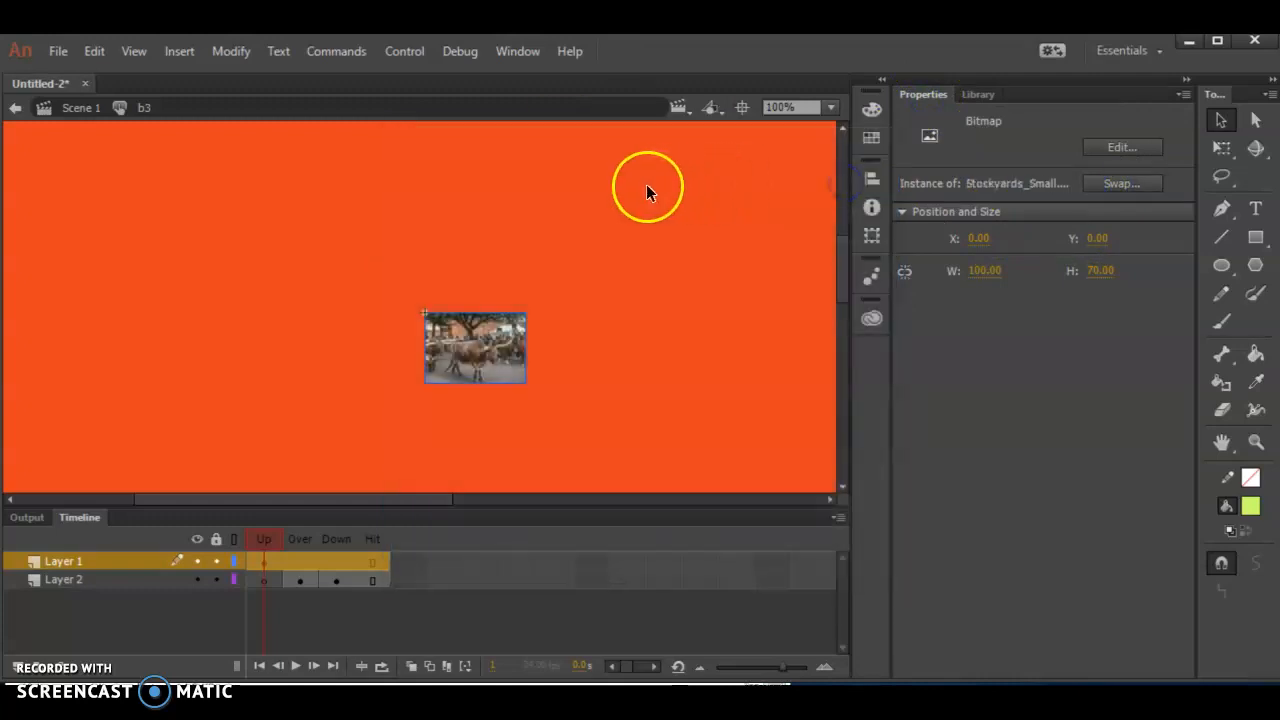
- Place the b3 button in Scene 1 below the museums button on the postcard
click(81, 107)
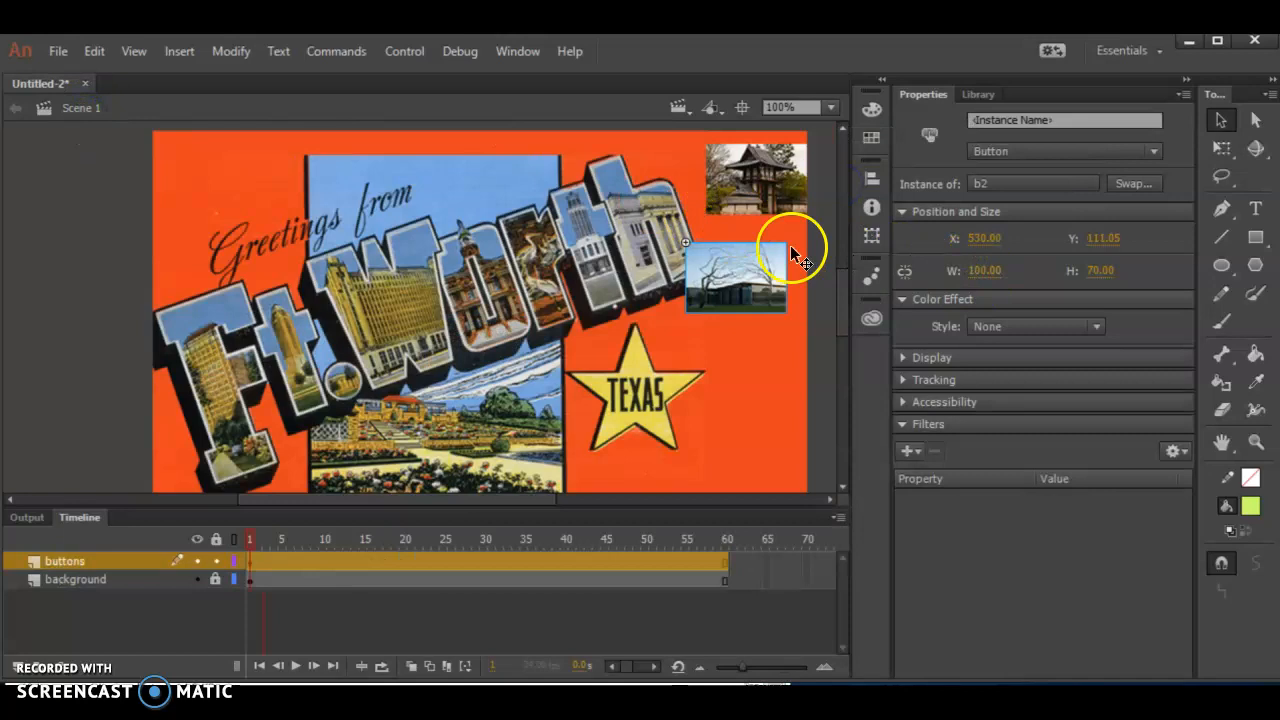
click(976, 95)
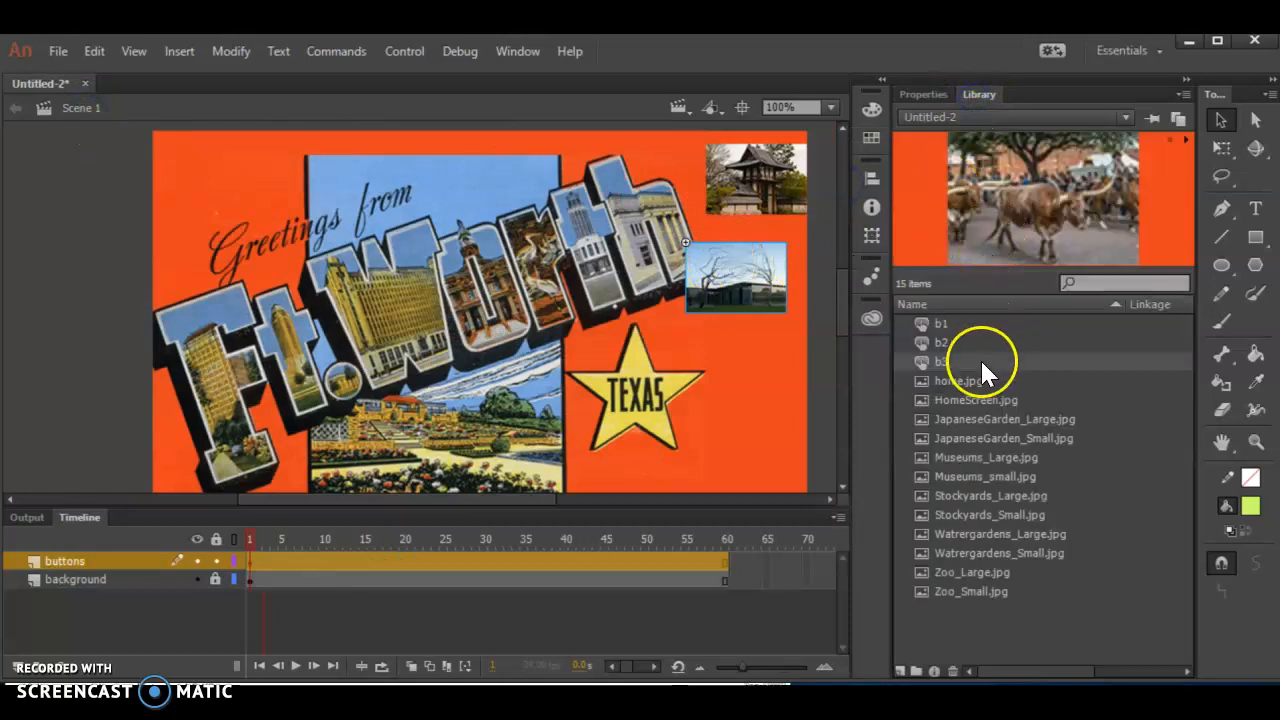
drag(932, 360, 758, 342)
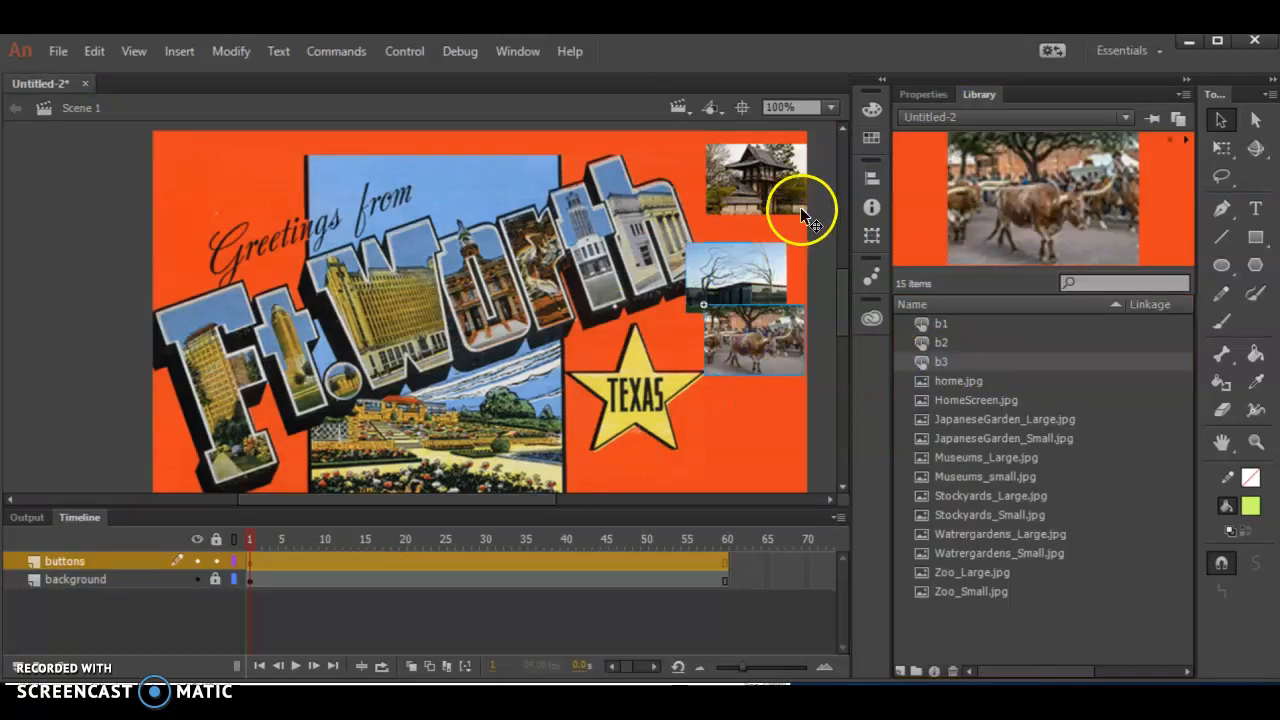
- Duplicate the b3 button symbol in the library as b4
right_click(929, 362)
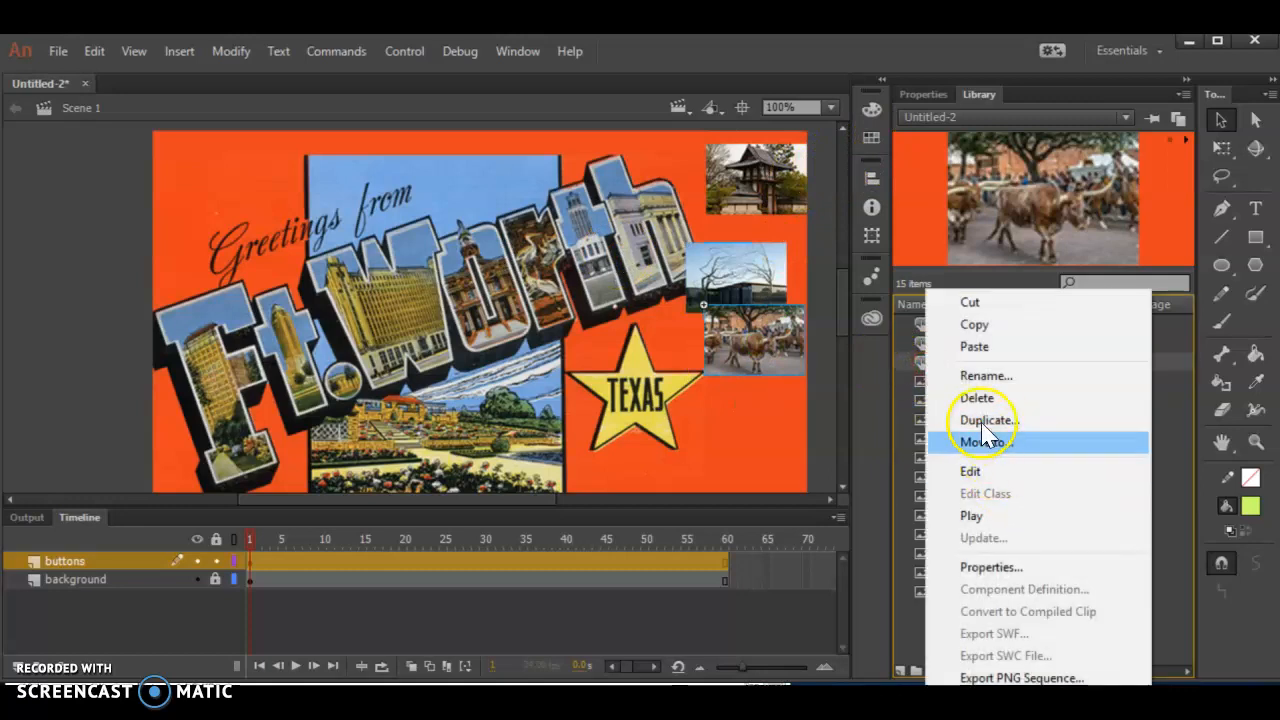
click(975, 417)
text(b4)
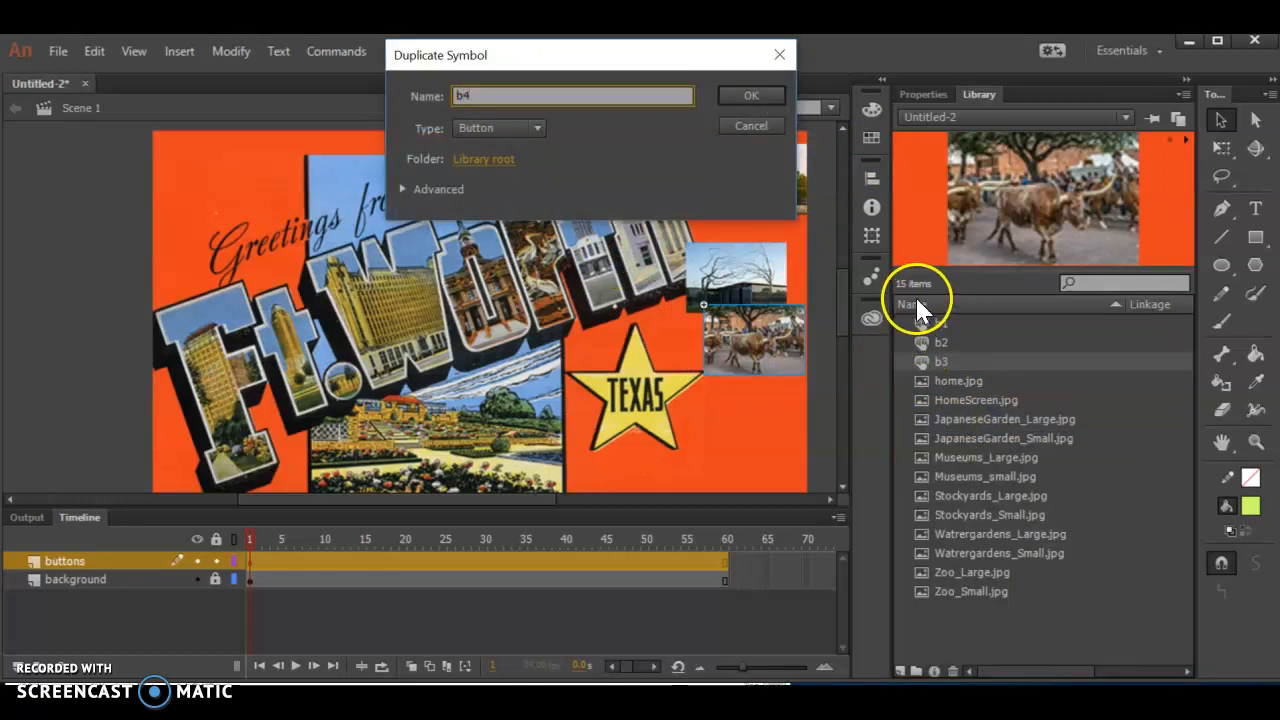
key(Return)
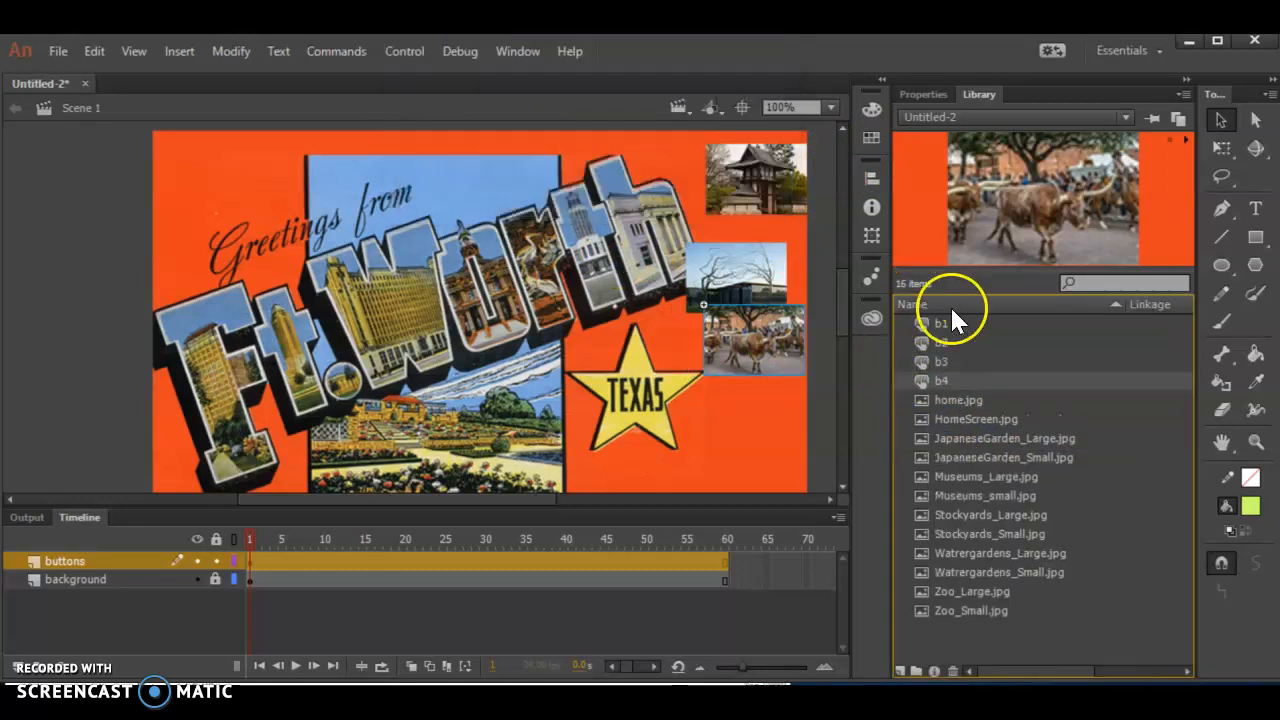
- Swap the bitmap inside the b4 button for Watrergardens_Small.jpg
double_click(920, 381)
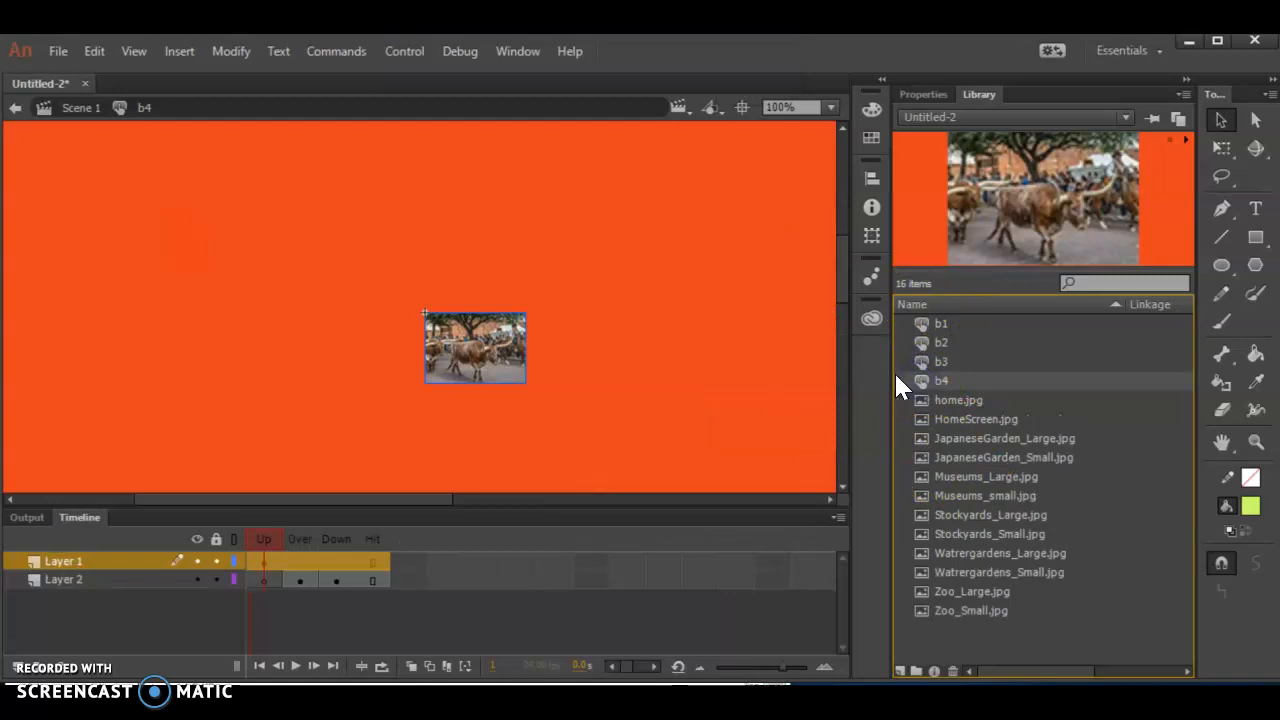
click(914, 96)
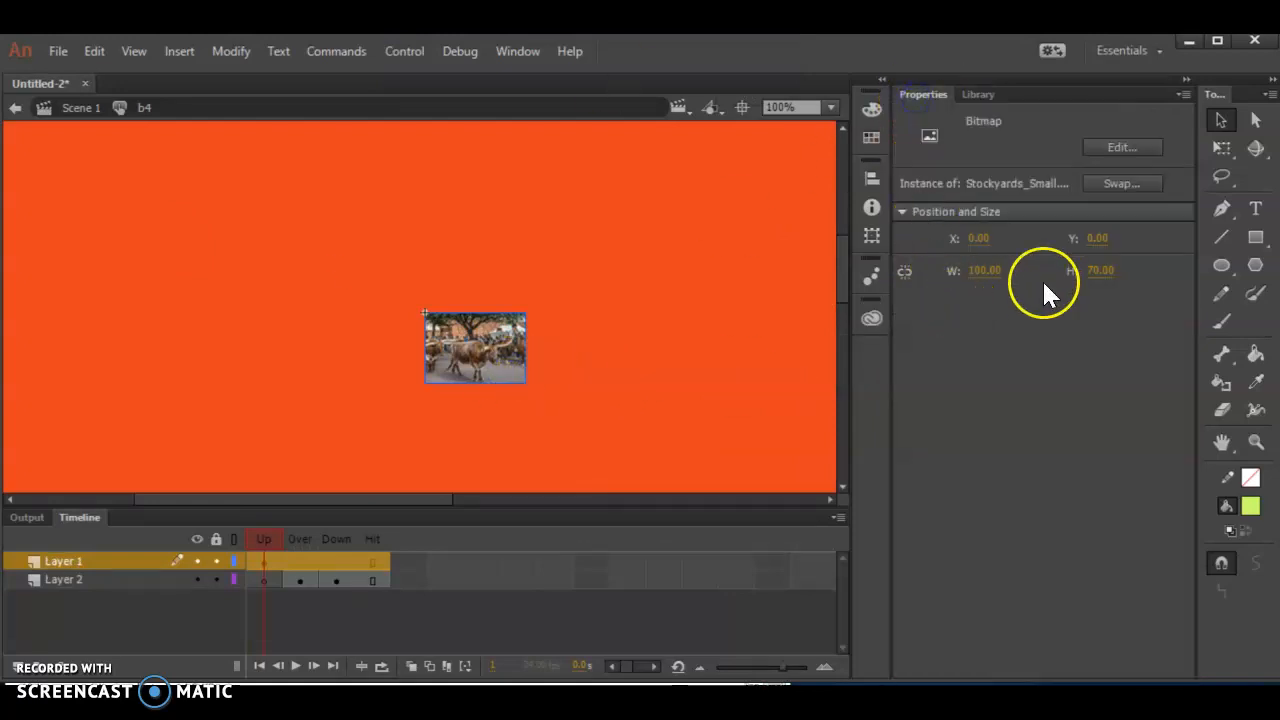
click(1150, 184)
click(571, 346)
click(866, 174)
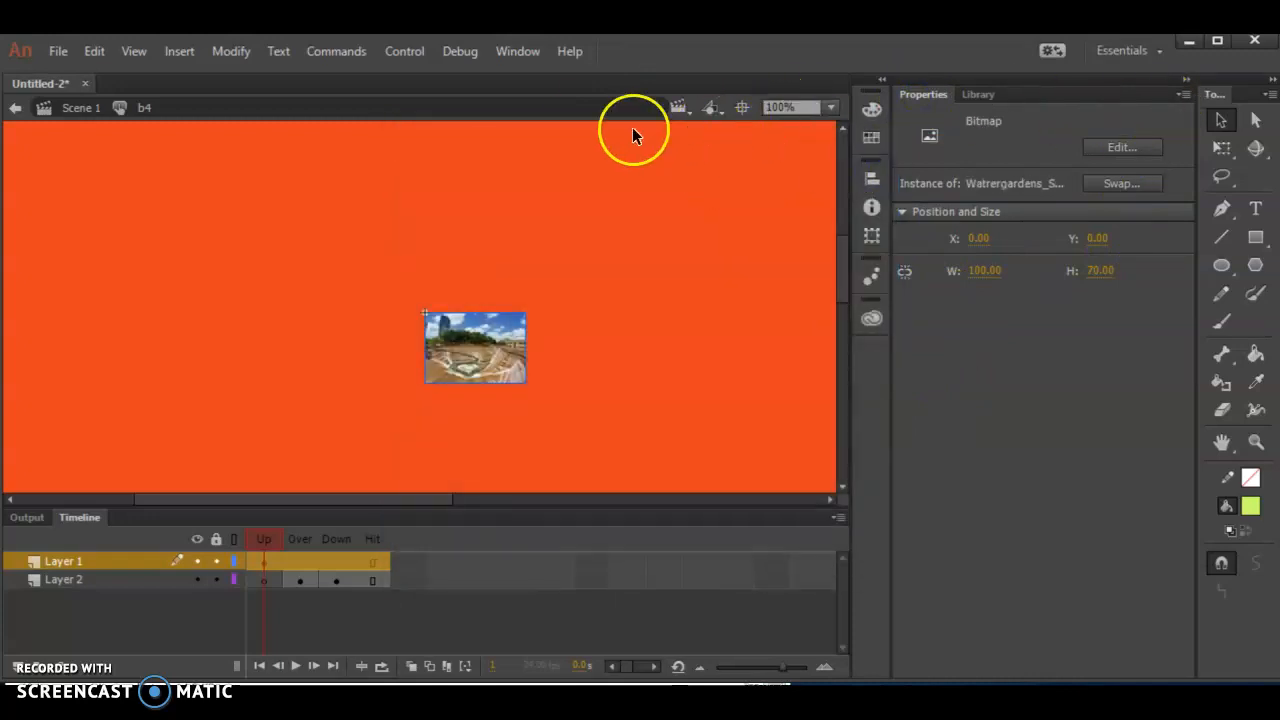